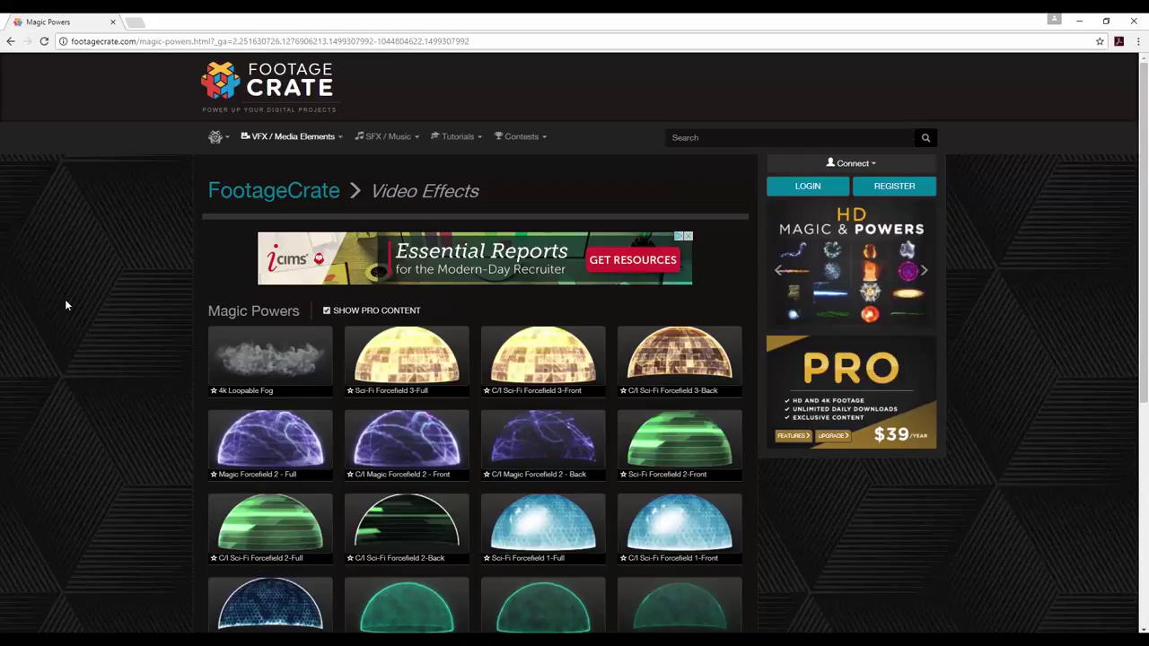
Step: Browse the Magic Powers effects and examine the Sci-Fi Forcefield 1 full, front and back clips
{"action": "scroll", "coordinate": [65, 306], "scroll_direction": "down", "scroll_amount": 3}
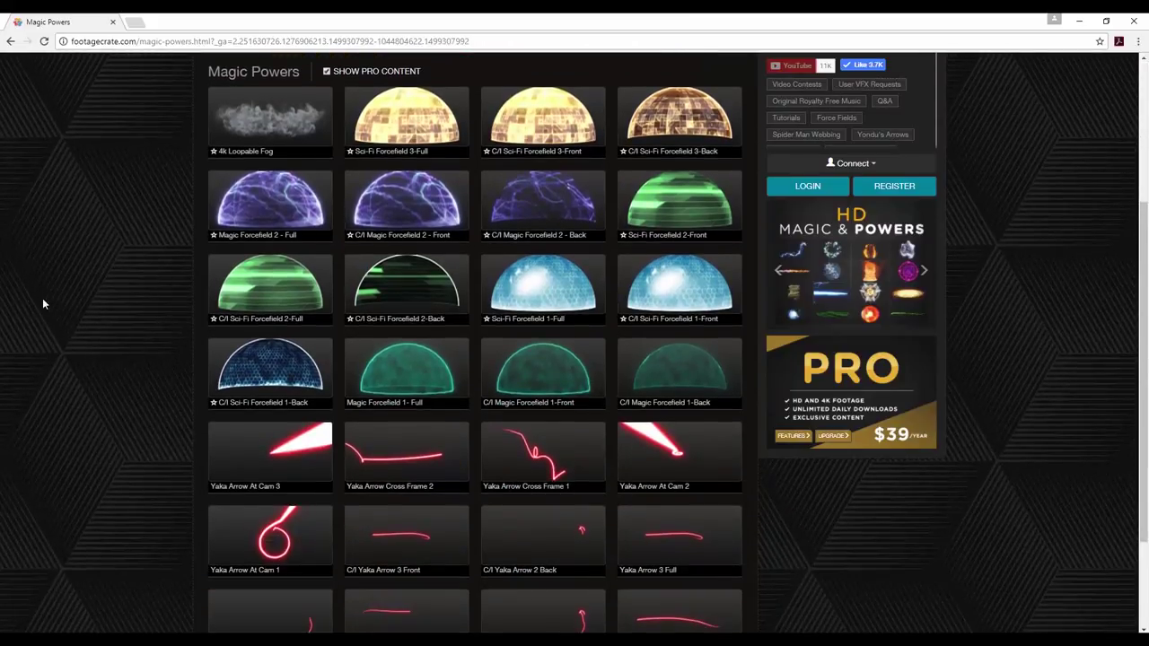
{"action": "mouse_move", "coordinate": [508, 295]}
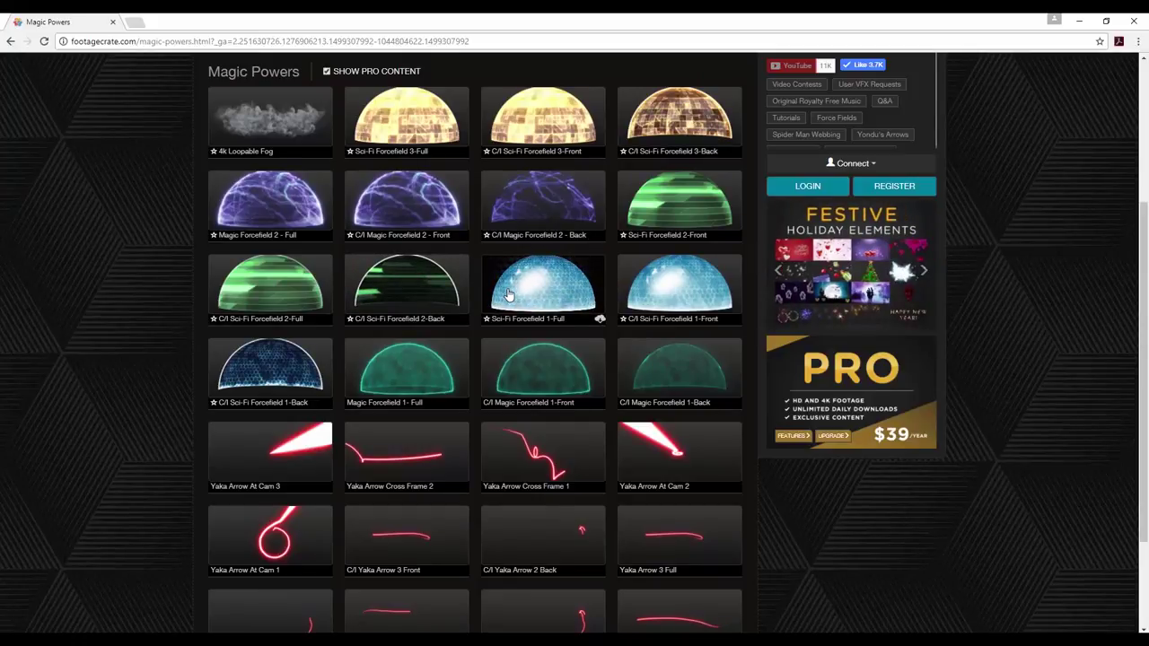
{"action": "mouse_move", "coordinate": [252, 357]}
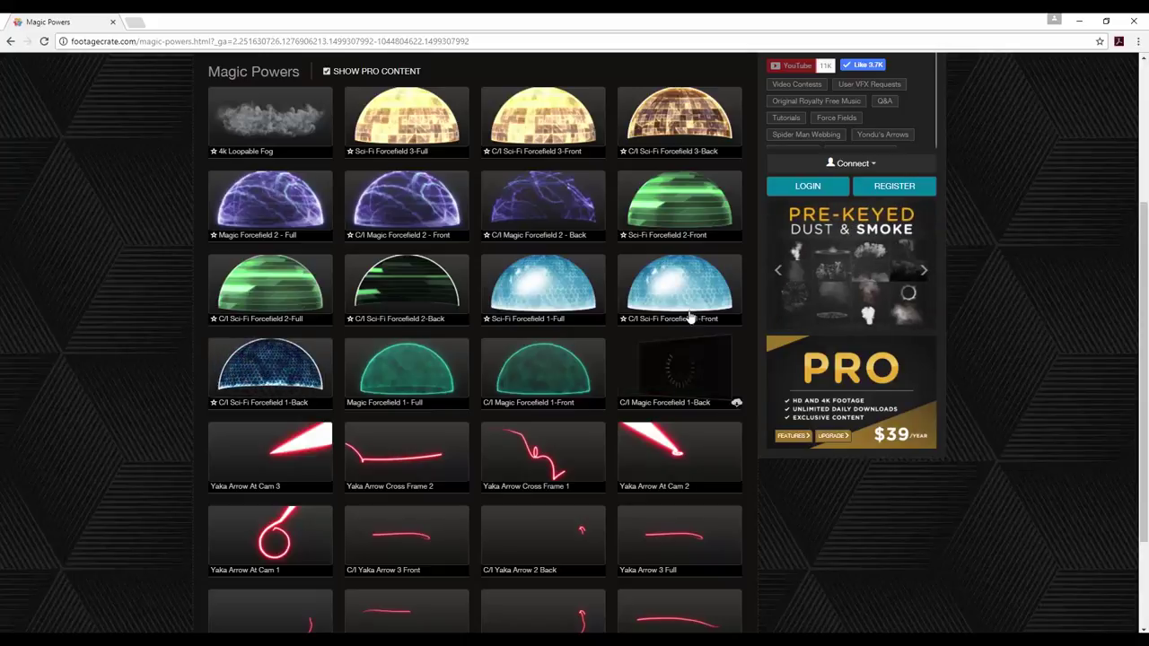
{"action": "mouse_move", "coordinate": [689, 310]}
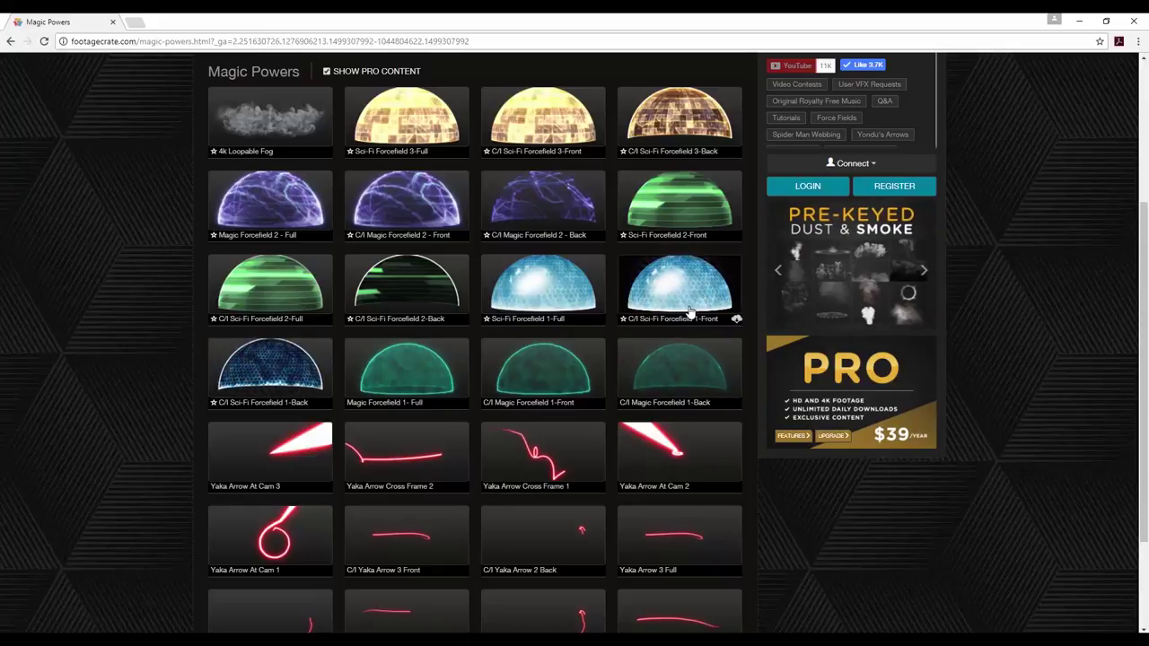
{"action": "mouse_move", "coordinate": [260, 384]}
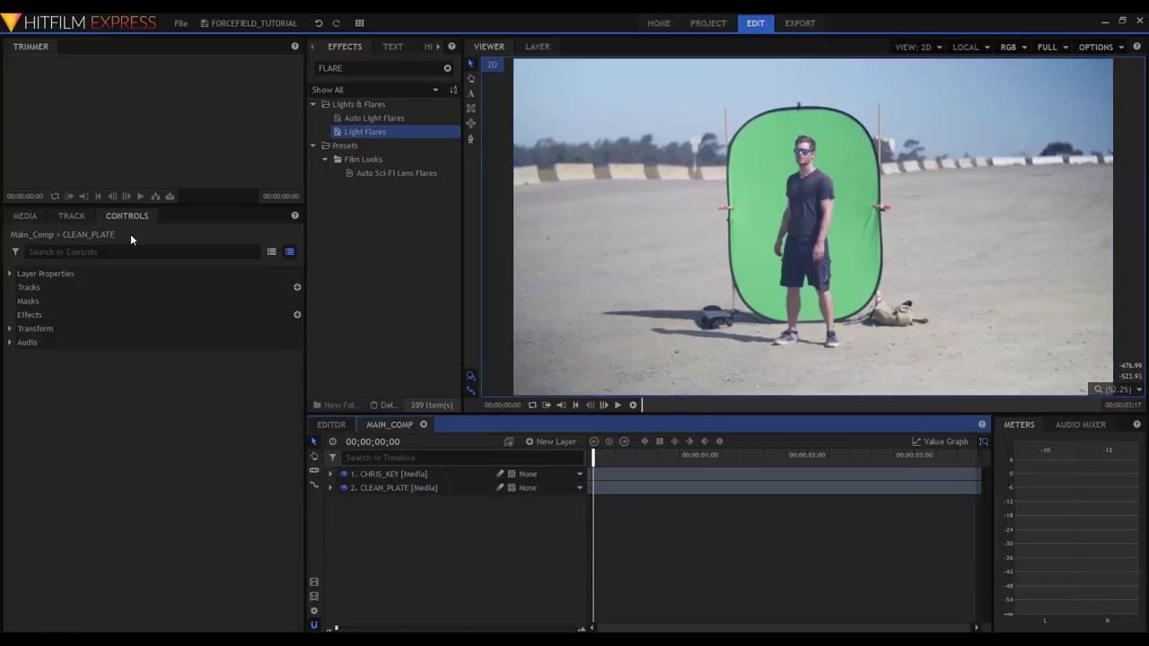
Step: Show the project media in HitFilm Express and collapse the FOOTAGE, FX and COMPS folders
{"action": "left_click", "coordinate": [26, 215]}
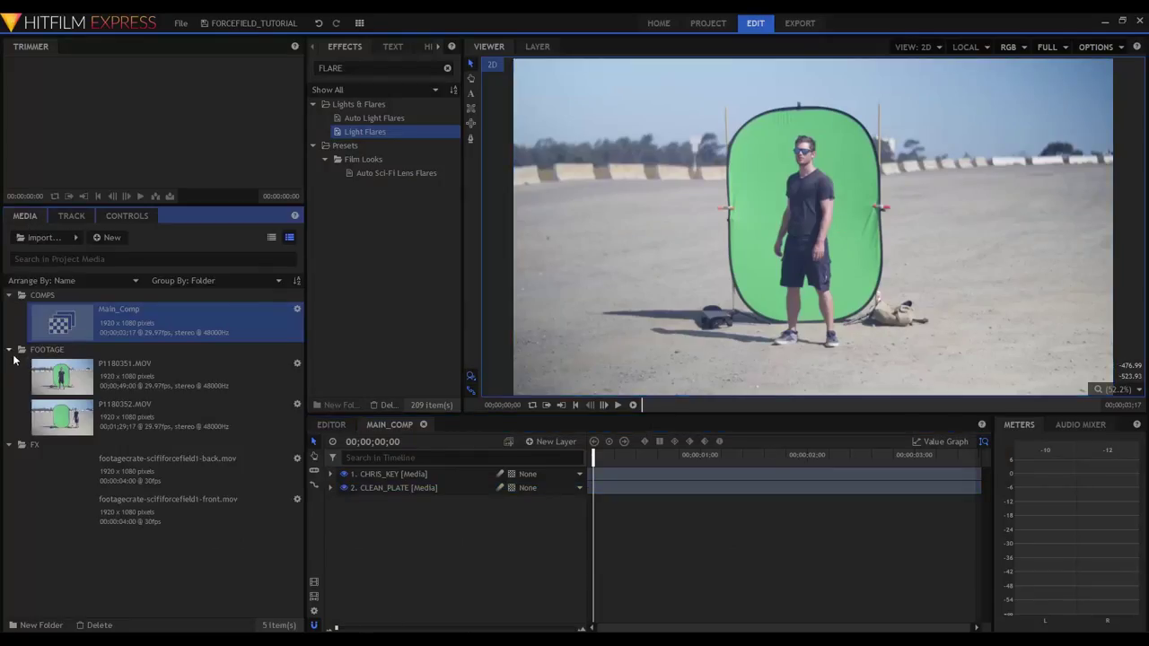
{"action": "left_click", "coordinate": [9, 350]}
{"action": "left_click", "coordinate": [8, 364]}
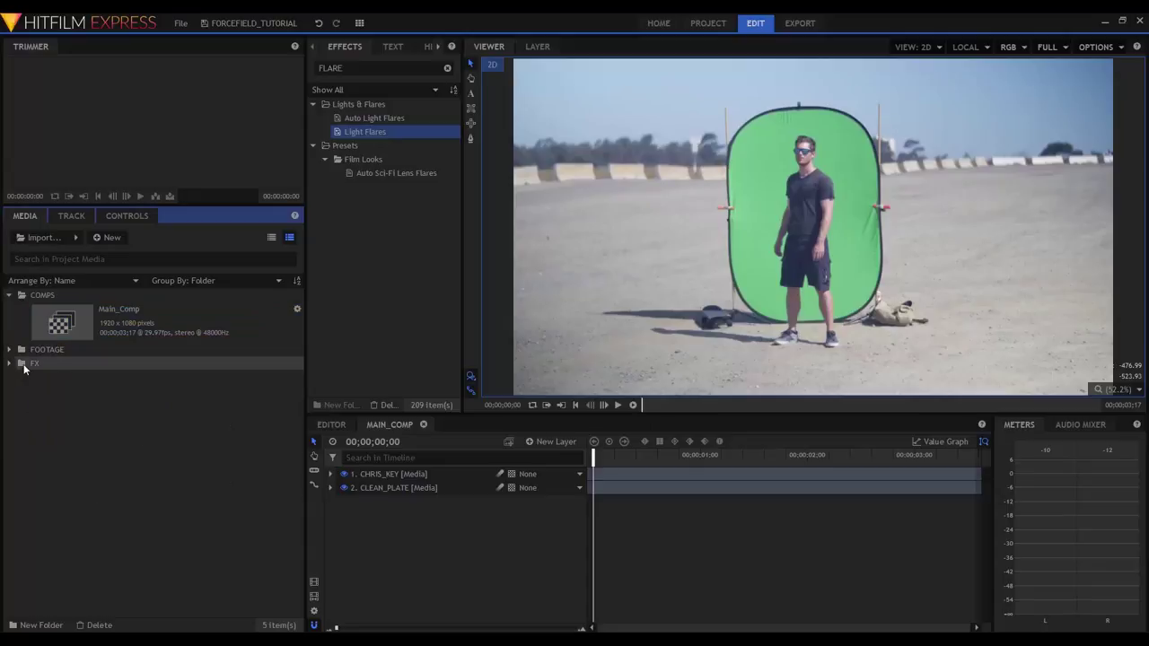
{"action": "left_click", "coordinate": [13, 297]}
{"action": "left_click", "coordinate": [10, 295]}
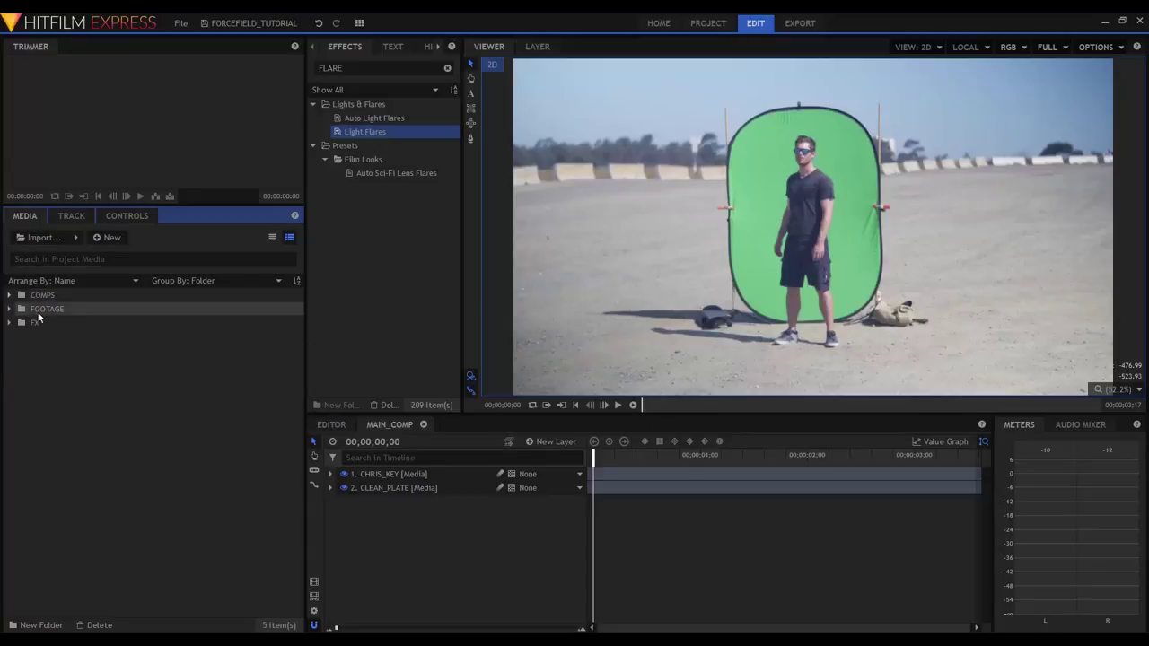
Step: Temporarily hide the CHRIS_KEY layer to view the clean plate beneath it, and restore its visibility
{"action": "left_click", "coordinate": [473, 564]}
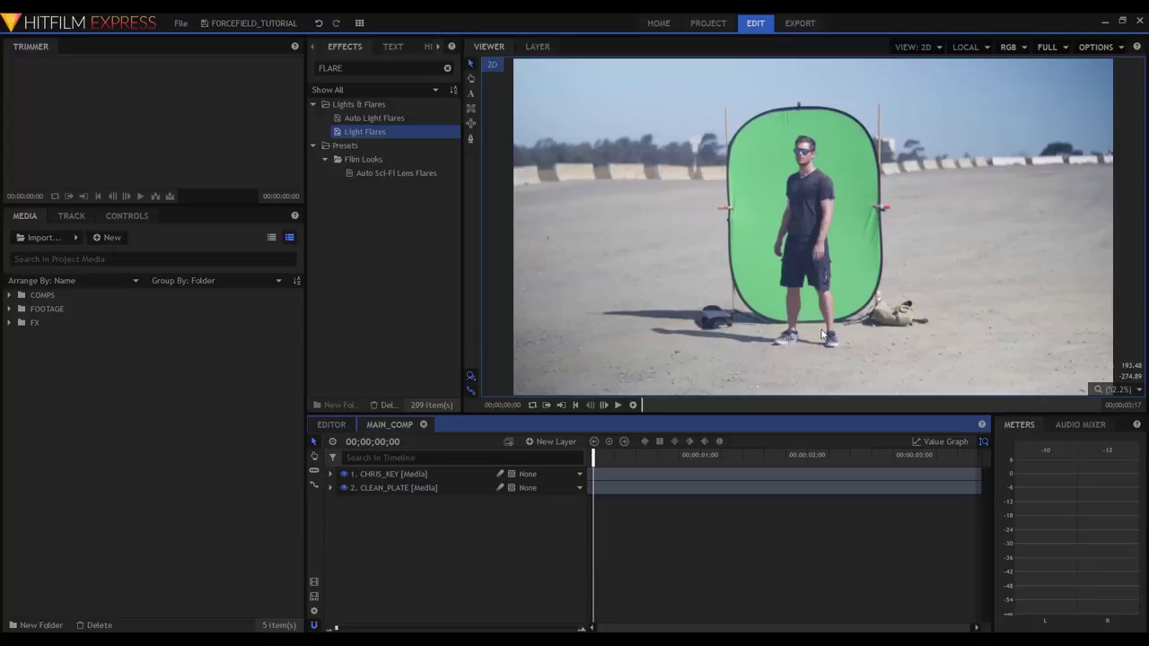
{"action": "left_click", "coordinate": [344, 474]}
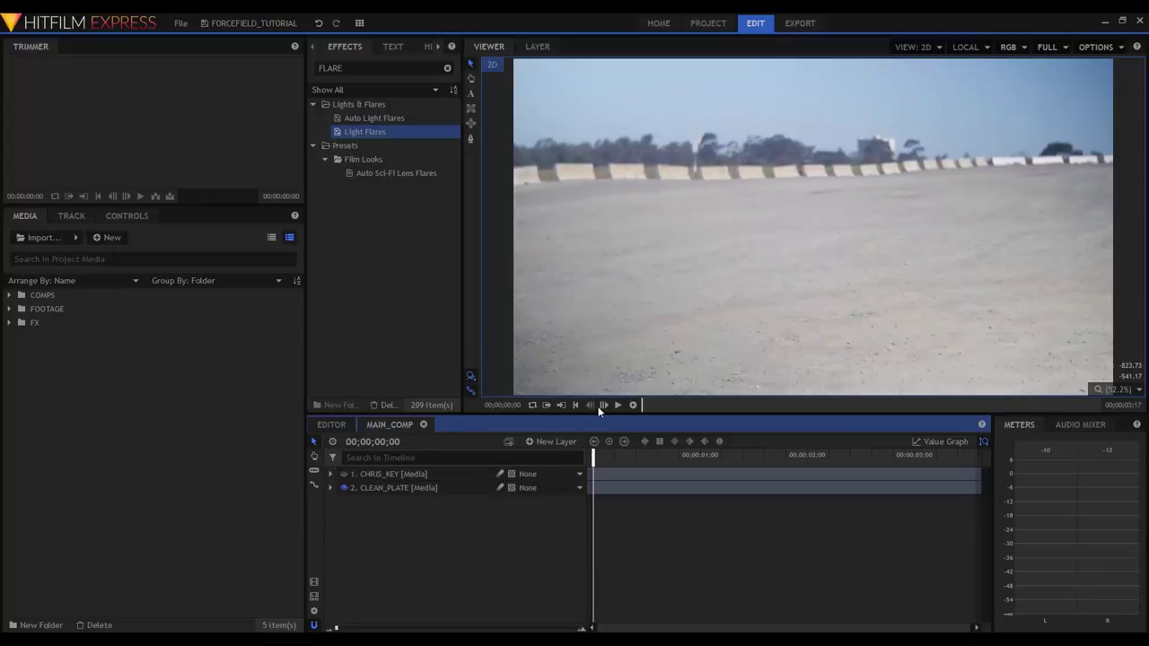
{"action": "key", "text": "ctrl+z"}
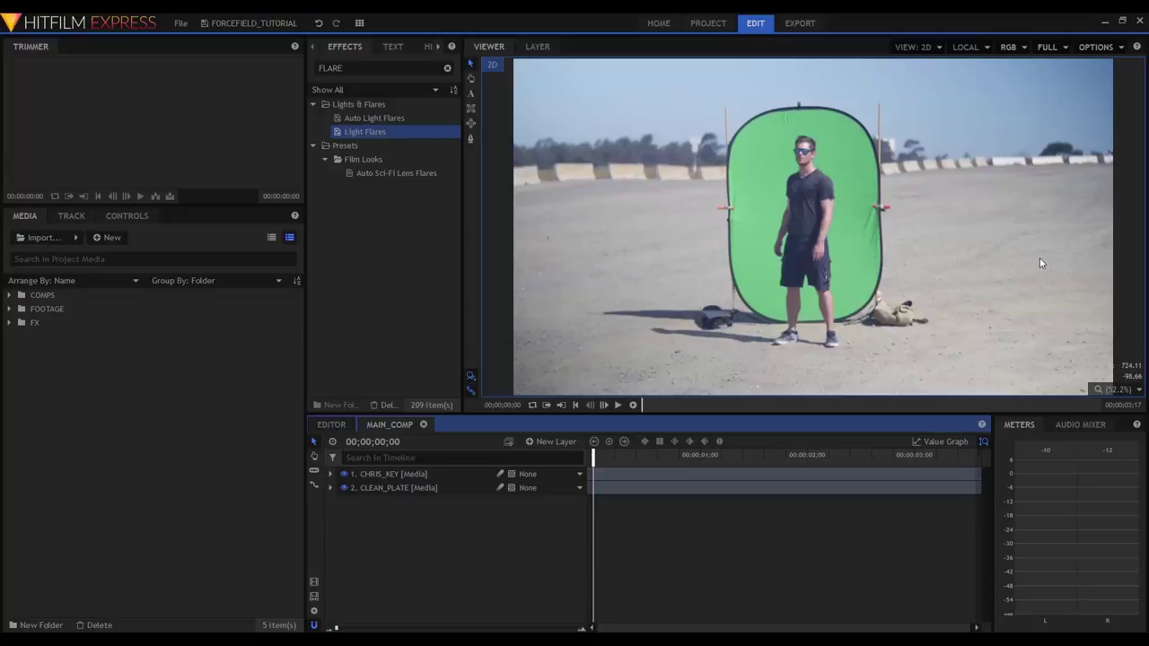
Step: Find the Greenscreen Key preset with the search term GREEN and apply it to the CHRIS_KEY layer
{"action": "left_click", "coordinate": [447, 68]}
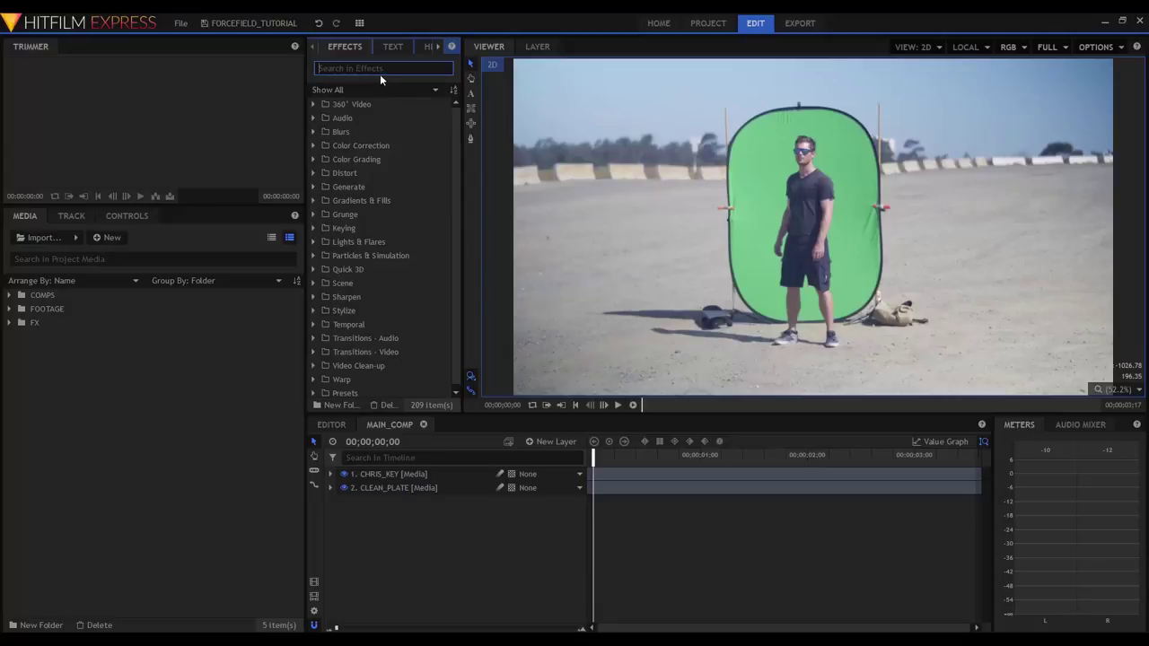
{"action": "type", "text": "GREE"}
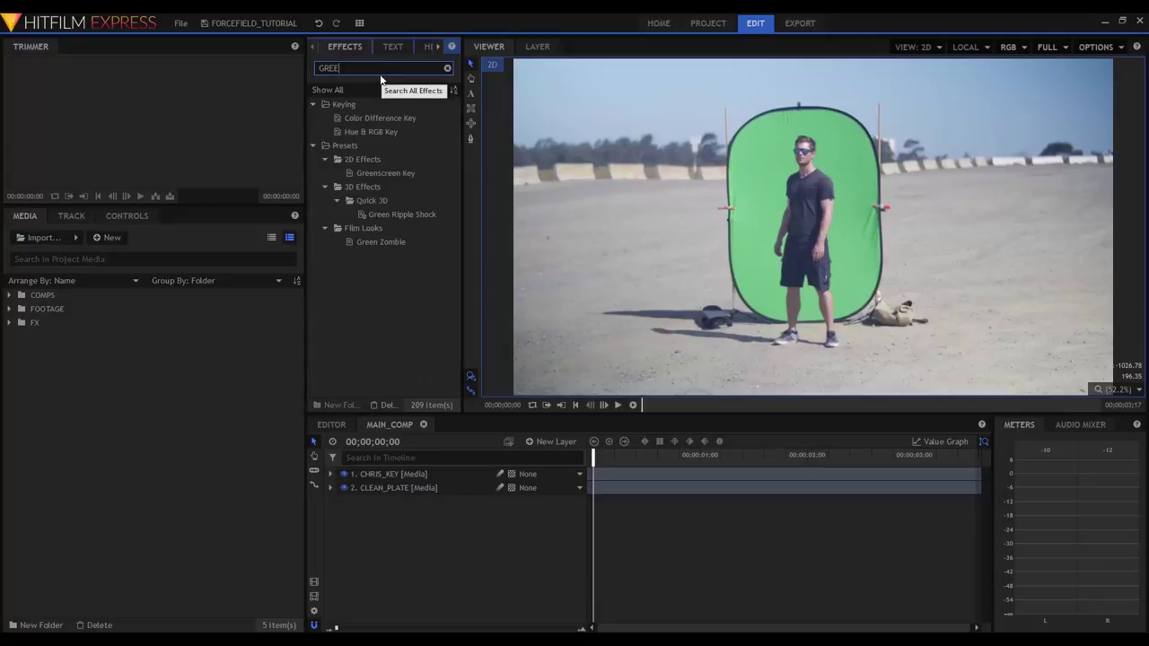
{"action": "type", "text": "N"}
{"action": "left_click", "coordinate": [393, 171]}
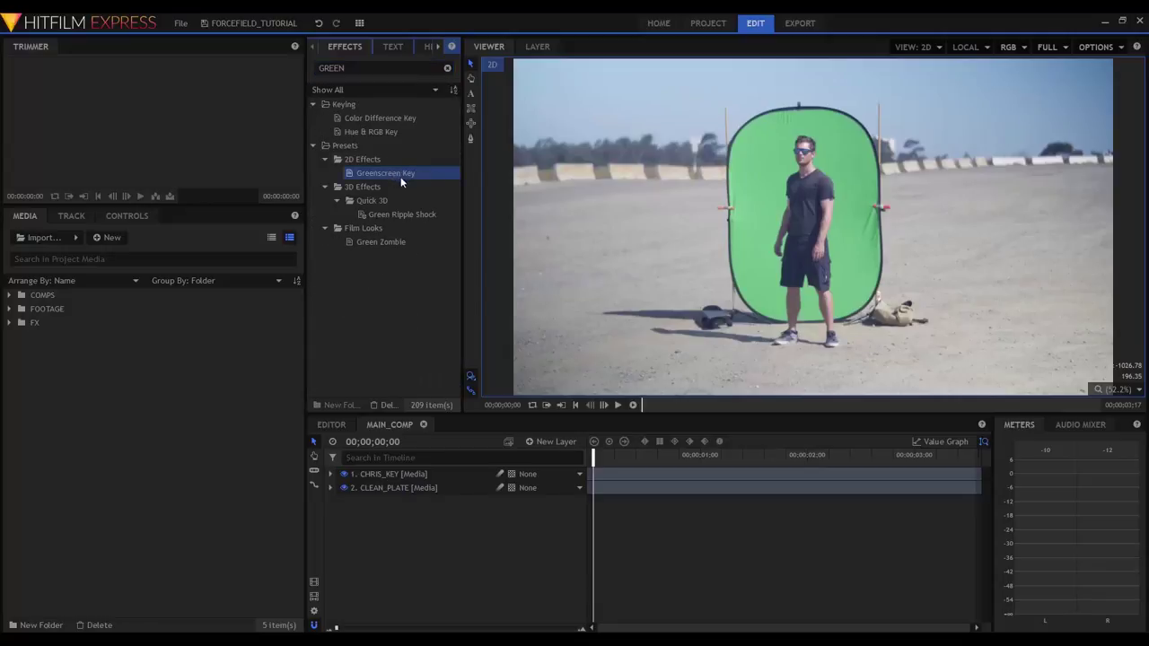
{"action": "left_click_drag", "start_coordinate": [378, 173], "coordinate": [330, 478]}
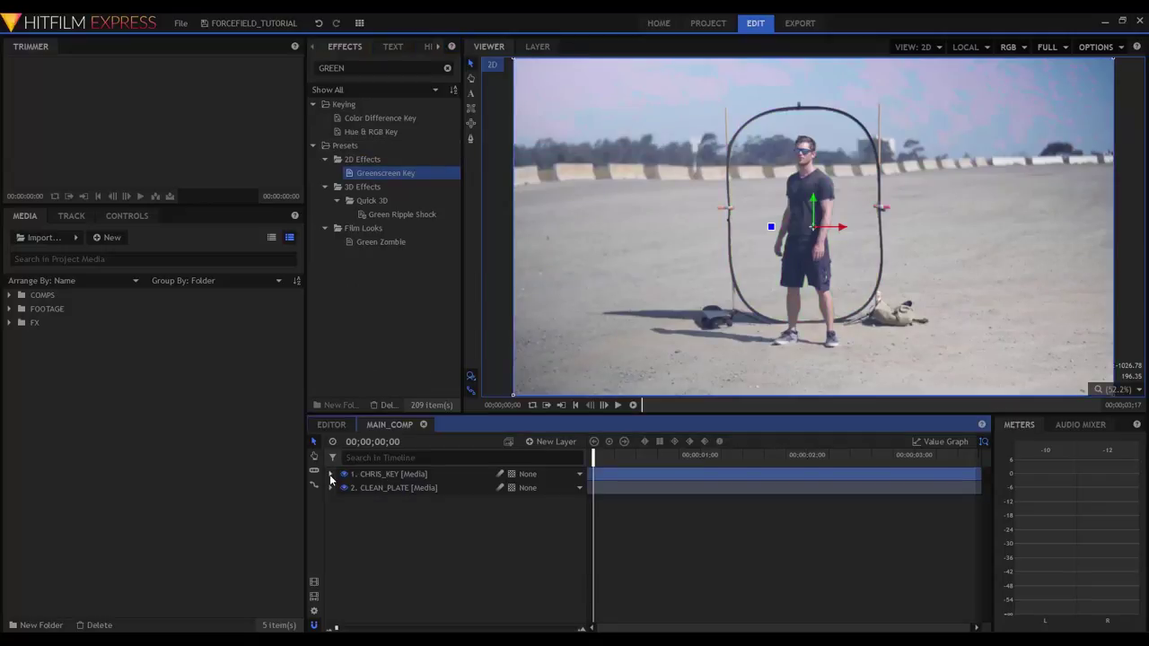
Step: Set CHRIS_KEY's Color Difference Key to Min 0.87, Max 0.95, Gamma 1.50, Matte Cleaner to Smooth 3, Feather 2 px, and Spill Removal Strength to 0.88
{"action": "left_click", "coordinate": [395, 473]}
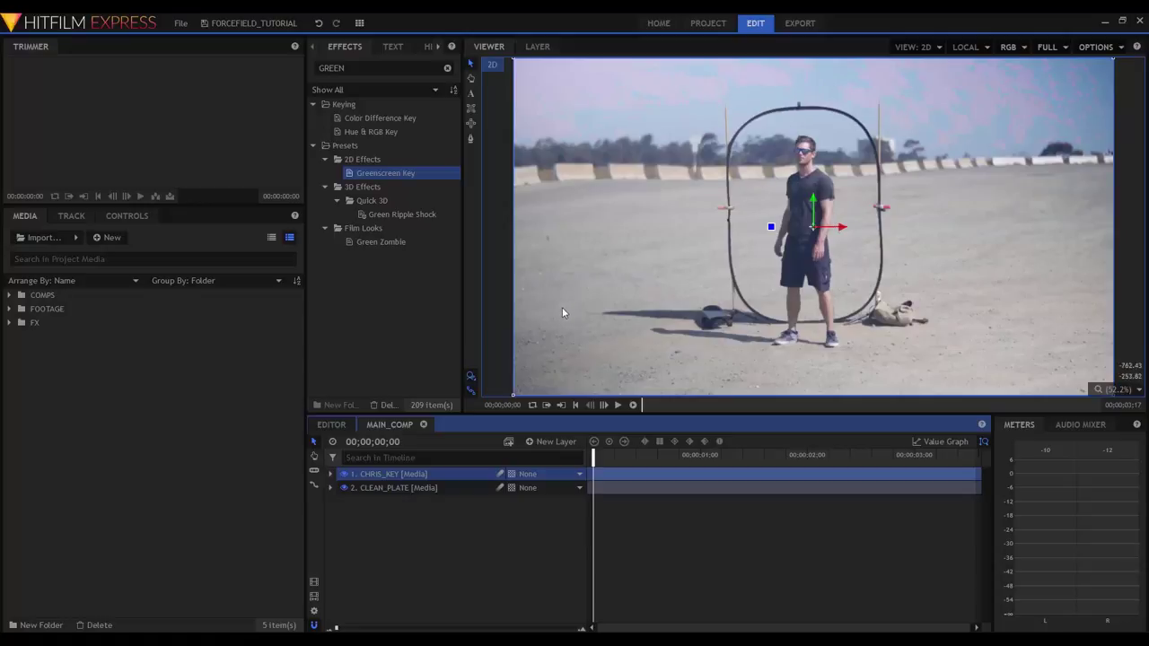
{"action": "left_click", "coordinate": [130, 224]}
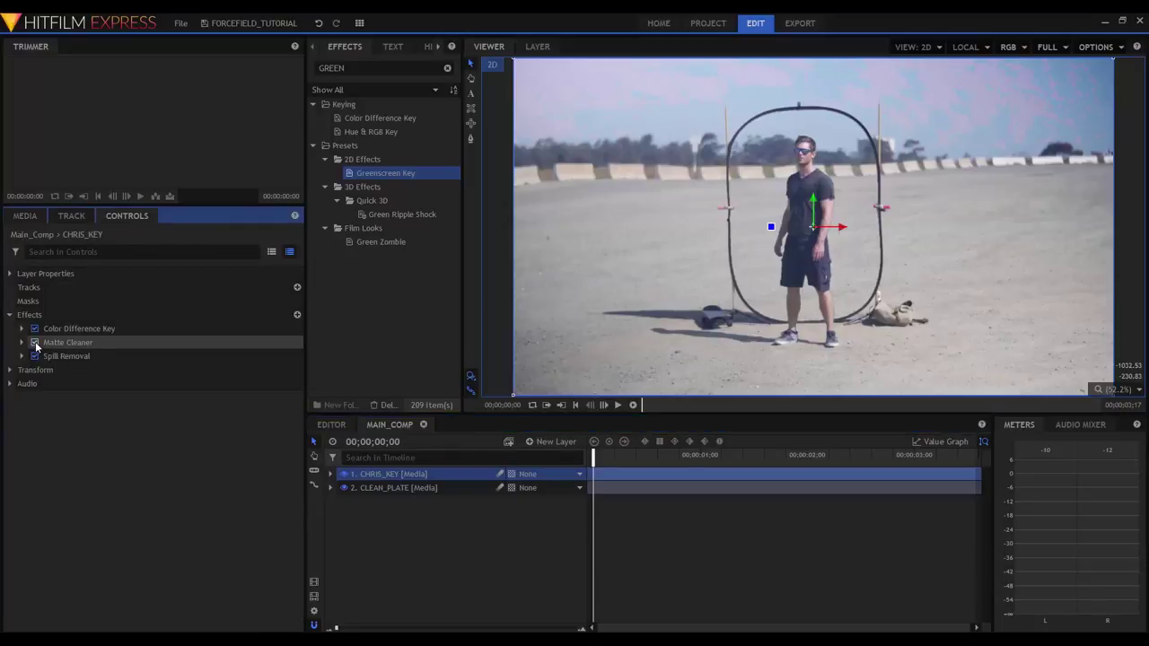
{"action": "left_click", "coordinate": [22, 328]}
{"action": "left_click", "coordinate": [241, 359]}
{"action": "left_click_drag", "start_coordinate": [174, 384], "coordinate": [189, 387]}
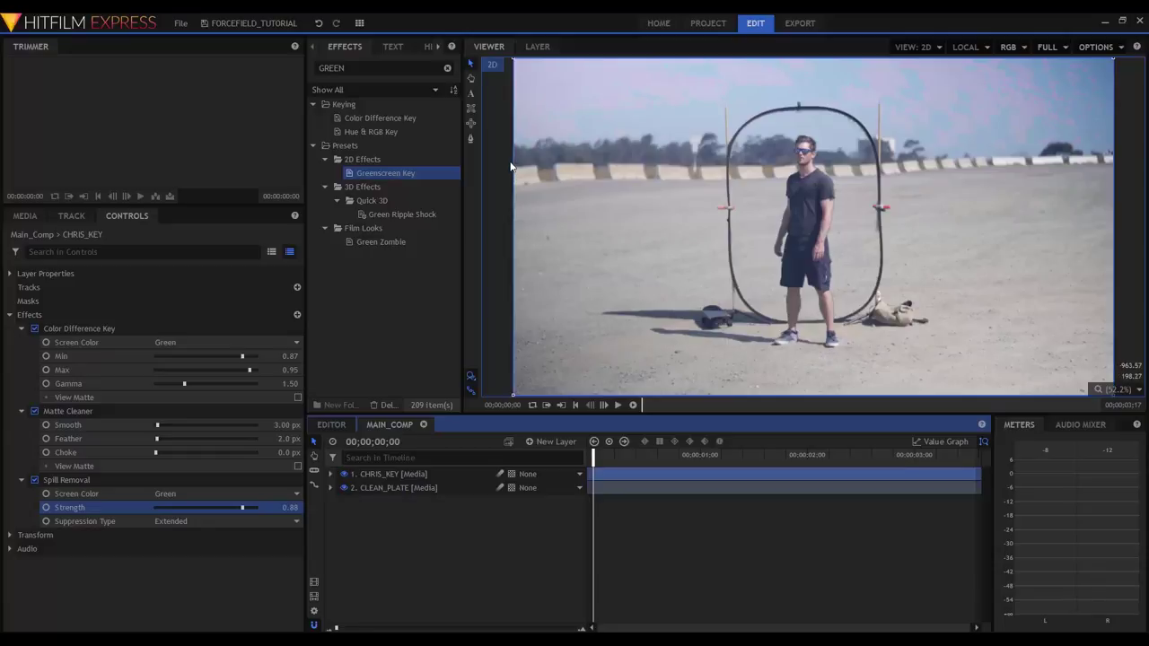
Step: Draw a freehand mask on CHRIS_KEY around the man and his shadow, excluding the green screen frame and surrounding gear
{"action": "left_click", "coordinate": [484, 134]}
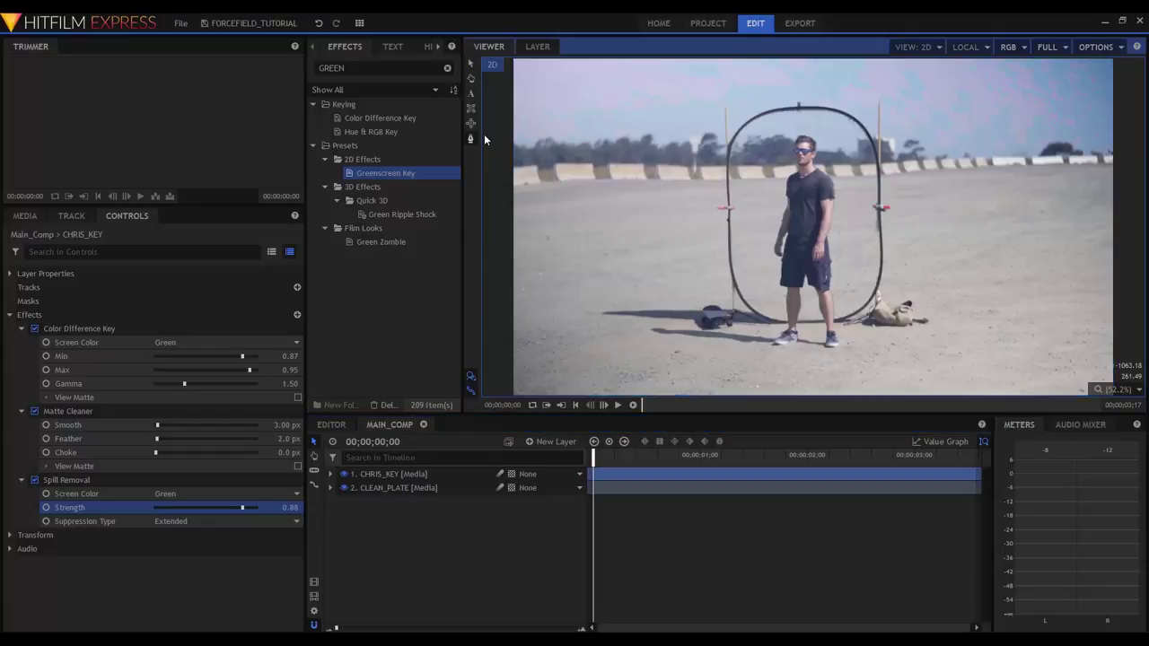
{"action": "left_click", "coordinate": [737, 253]}
{"action": "left_click", "coordinate": [736, 192]}
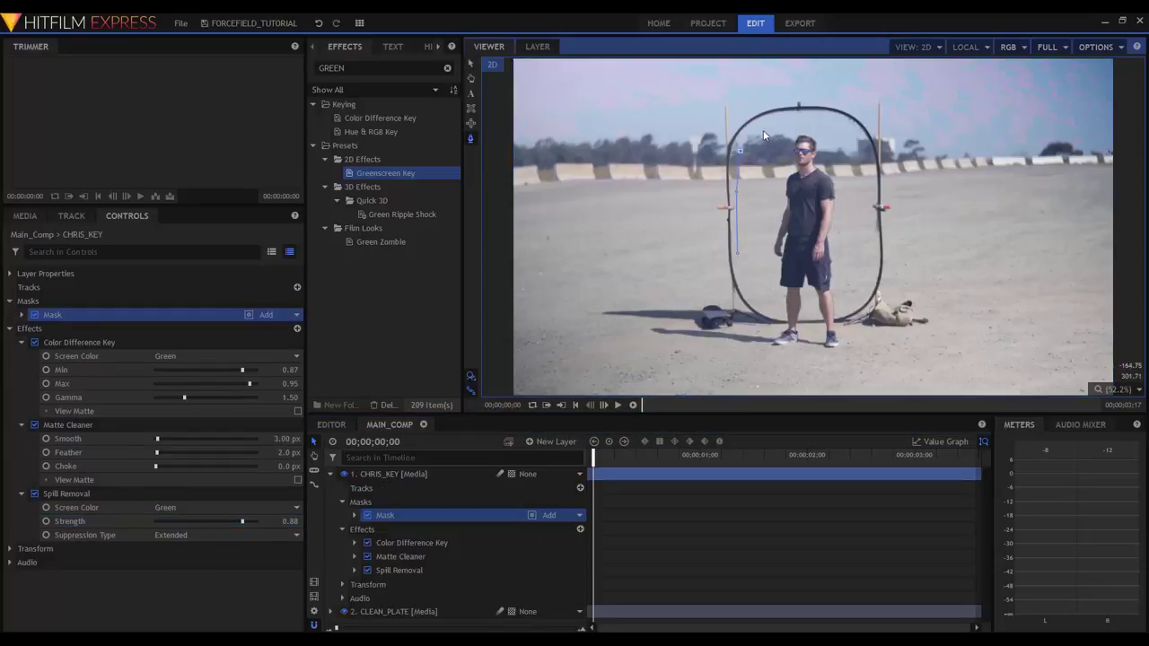
Step: Draw a second mask around the leftover dark bar between the man's lower legs and set its blend mode to Subtract
{"action": "scroll", "coordinate": [768, 144], "scroll_direction": "up", "scroll_amount": 5}
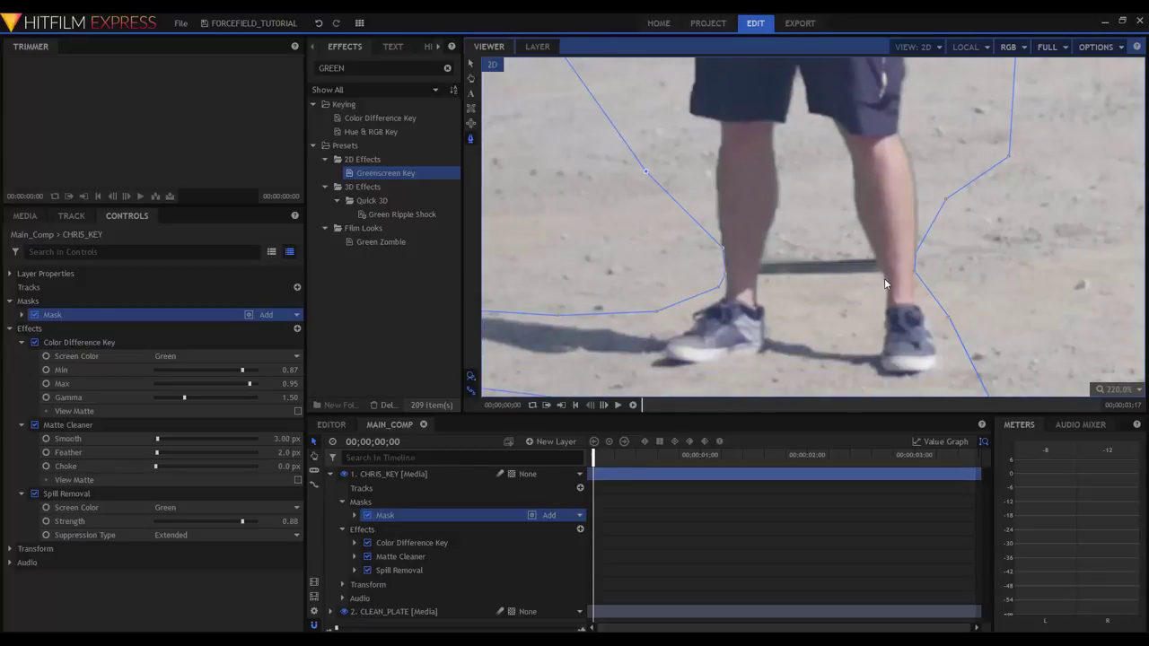
{"action": "left_click", "coordinate": [879, 253]}
{"action": "left_click", "coordinate": [869, 256]}
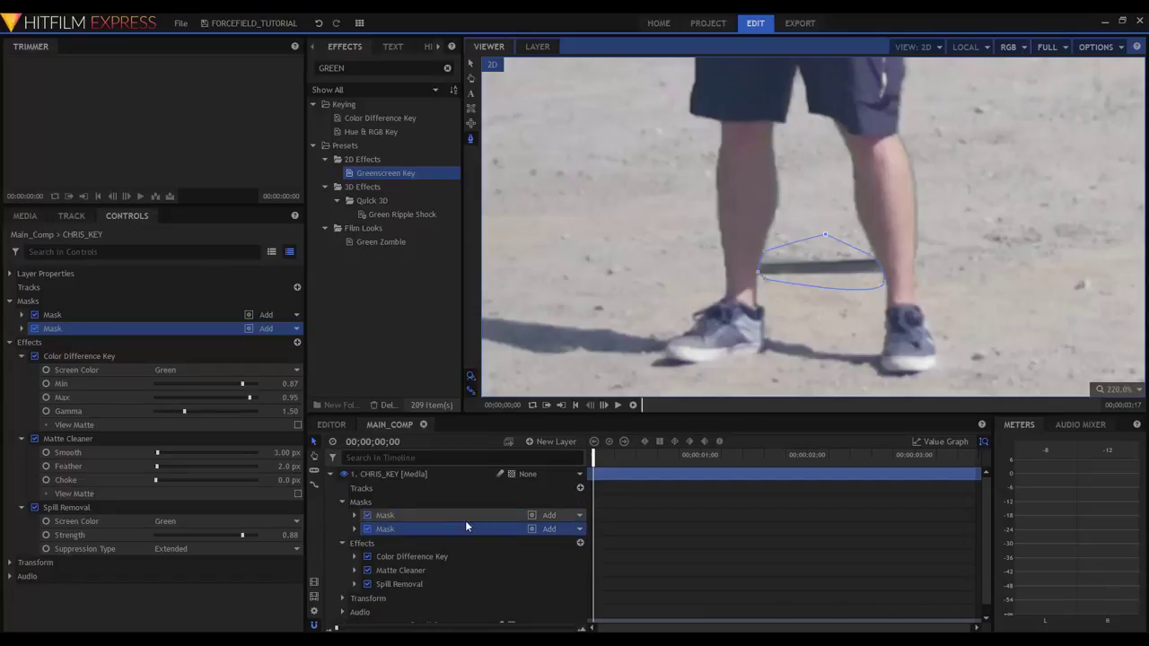
{"action": "left_click", "coordinate": [552, 529]}
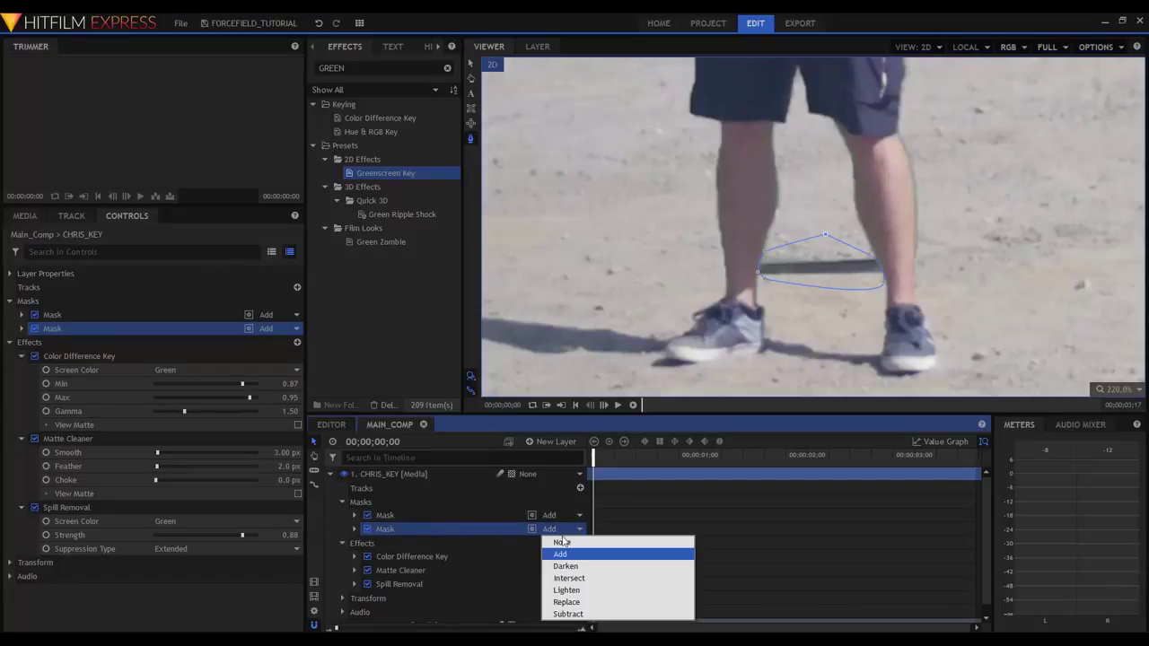
{"action": "left_click", "coordinate": [578, 615]}
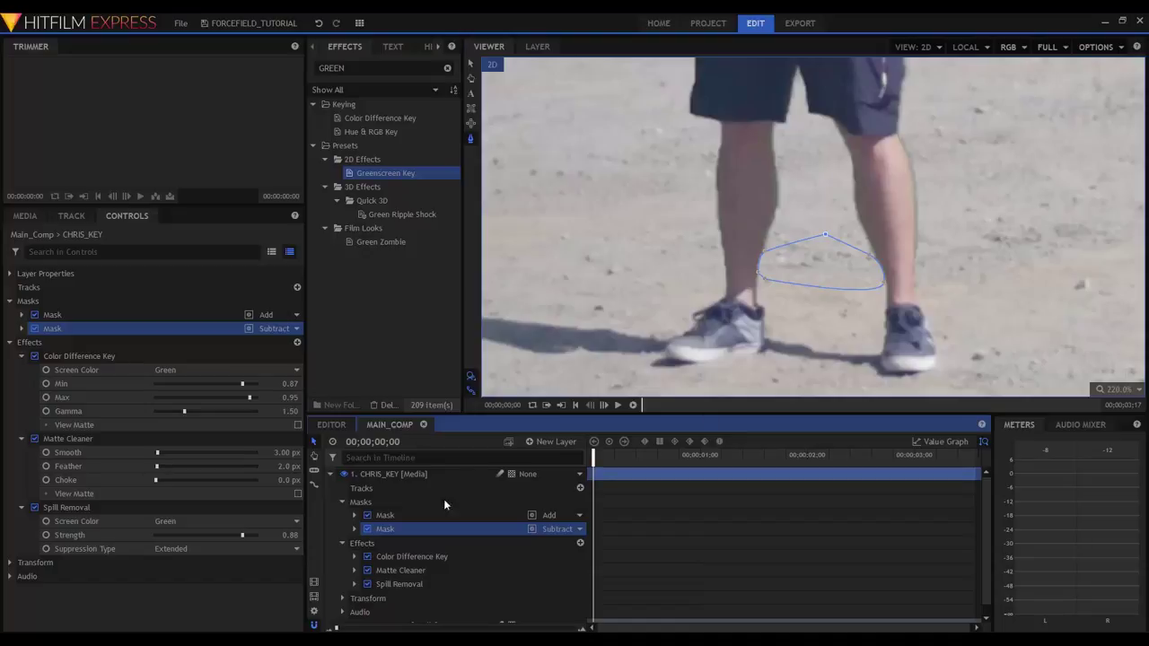
Step: Set the subtract mask's feather strength to 2 px, and refine the key with Min 0.9 and Matte Cleaner Smooth 3.75 px
{"action": "left_click", "coordinate": [354, 527]}
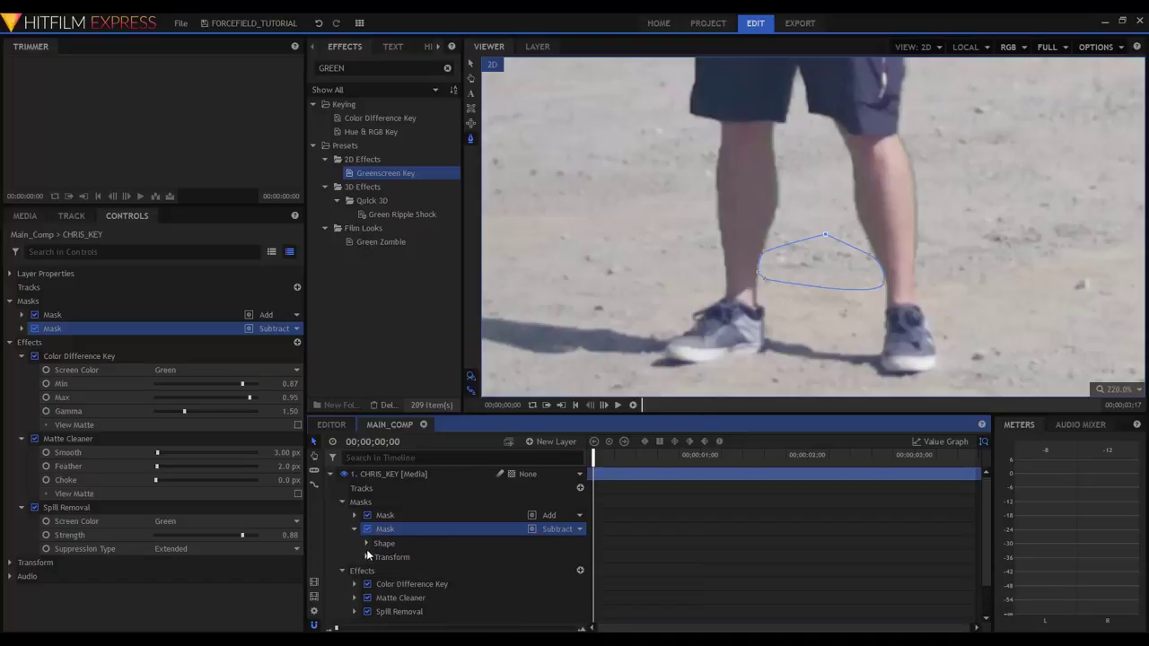
{"action": "left_click", "coordinate": [366, 543]}
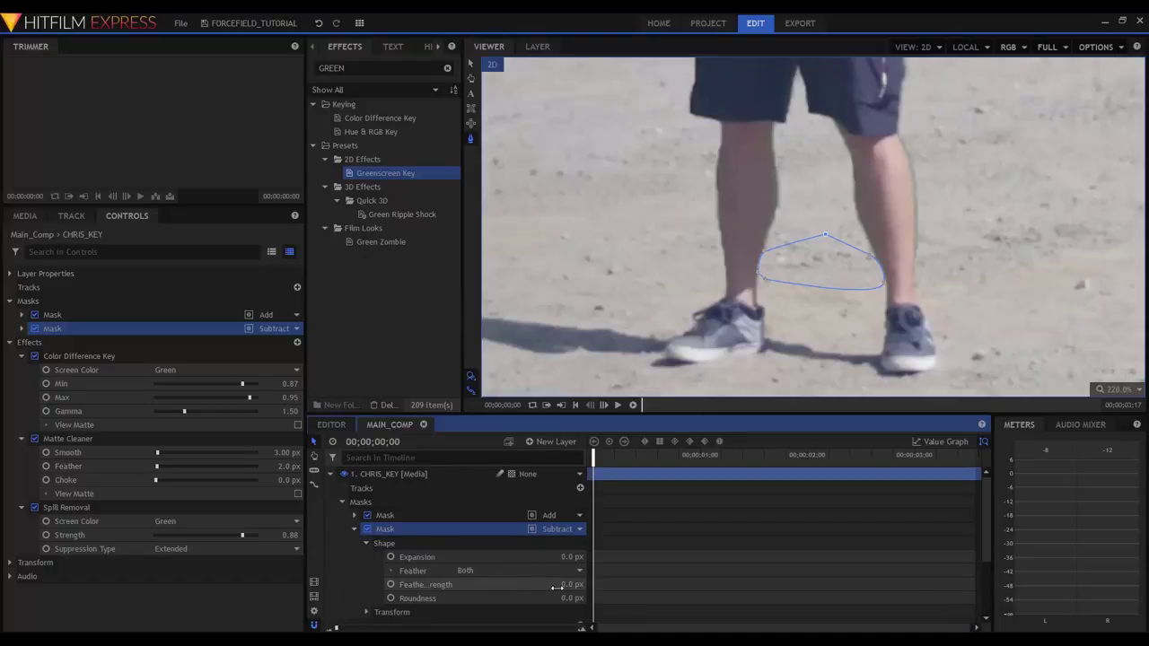
{"action": "left_click_drag", "start_coordinate": [555, 587], "coordinate": [561, 587]}
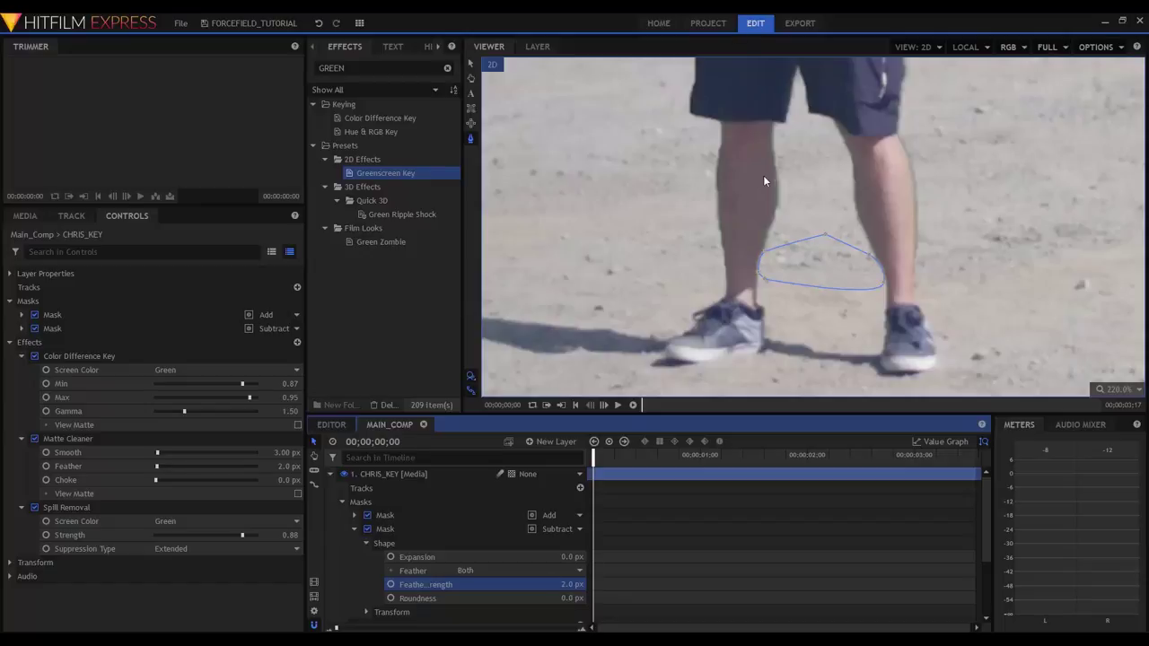
{"action": "left_click", "coordinate": [330, 474]}
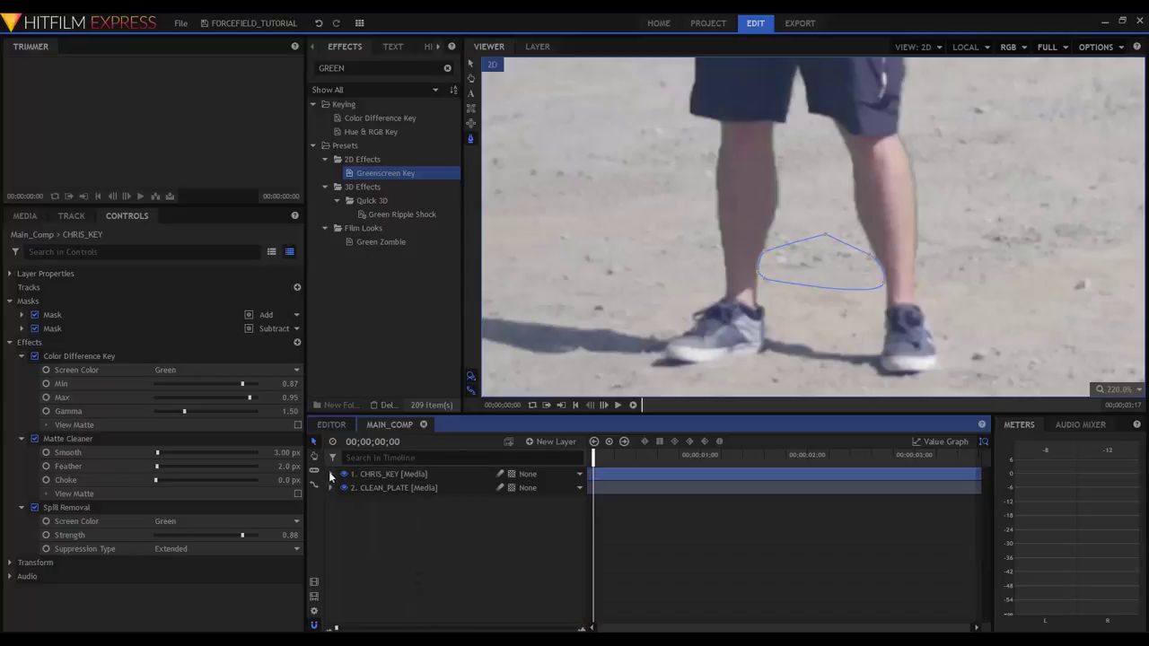
{"action": "key", "text": "ctrl+0"}
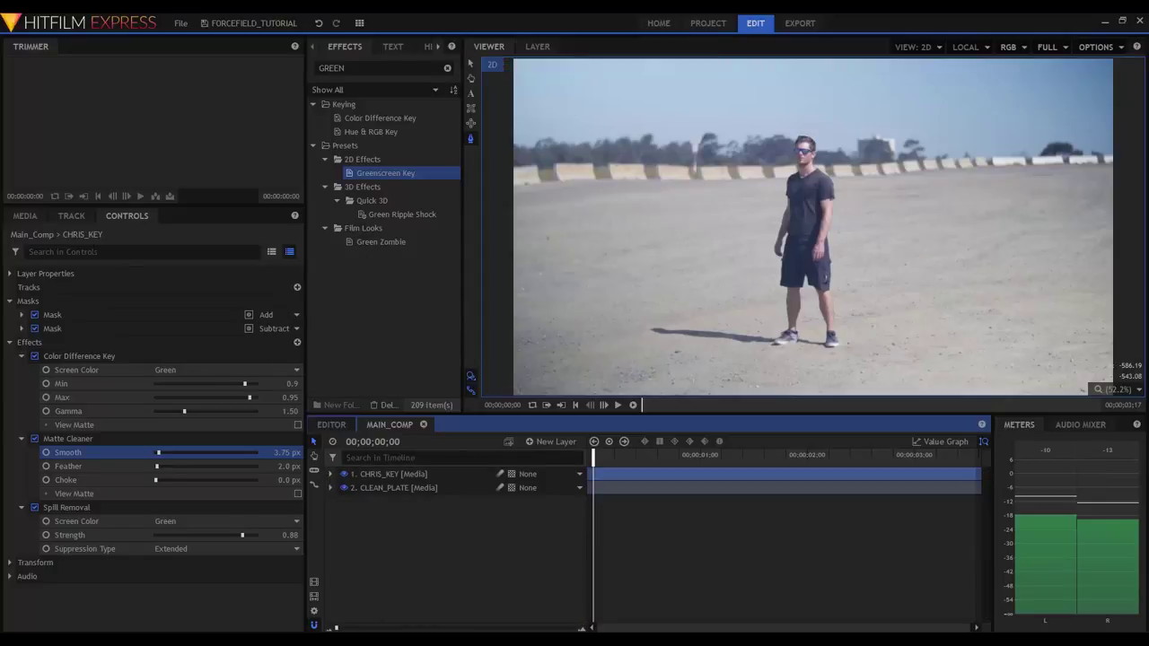
Step: Add footagecrate-scififorcefield1-back.mov between CHRIS_KEY and CLEAN_PLATE, shift its start to before the one-second mark, and preview it
{"action": "left_click", "coordinate": [22, 218]}
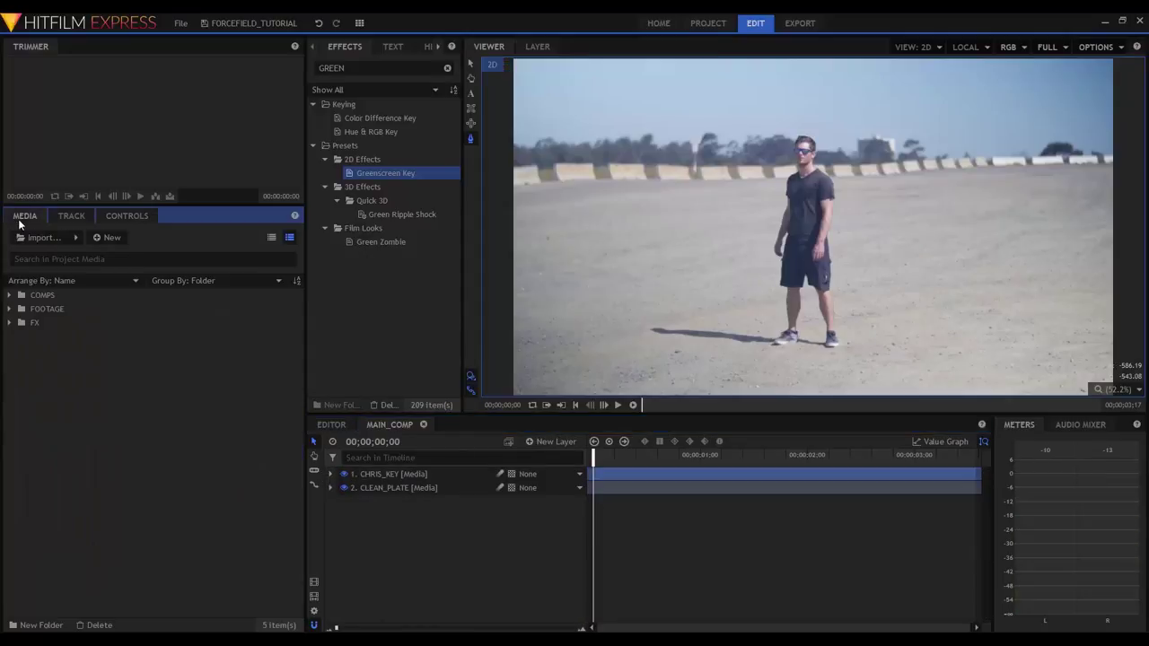
{"action": "left_click", "coordinate": [9, 323]}
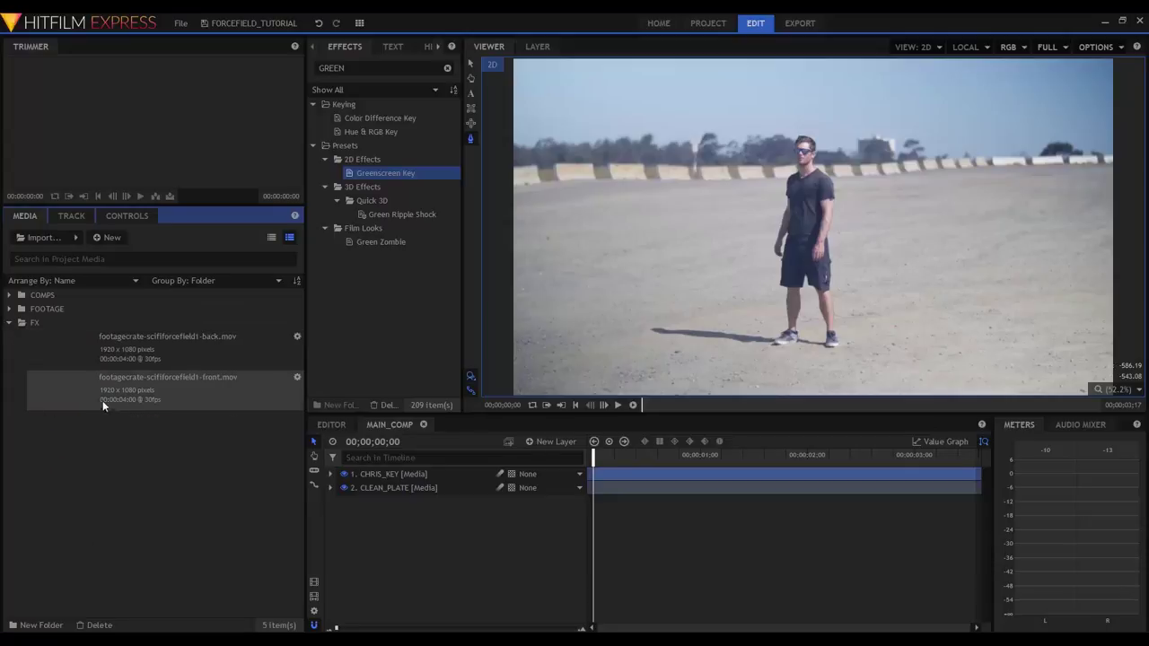
{"action": "left_click", "coordinate": [169, 385]}
{"action": "left_click", "coordinate": [193, 334]}
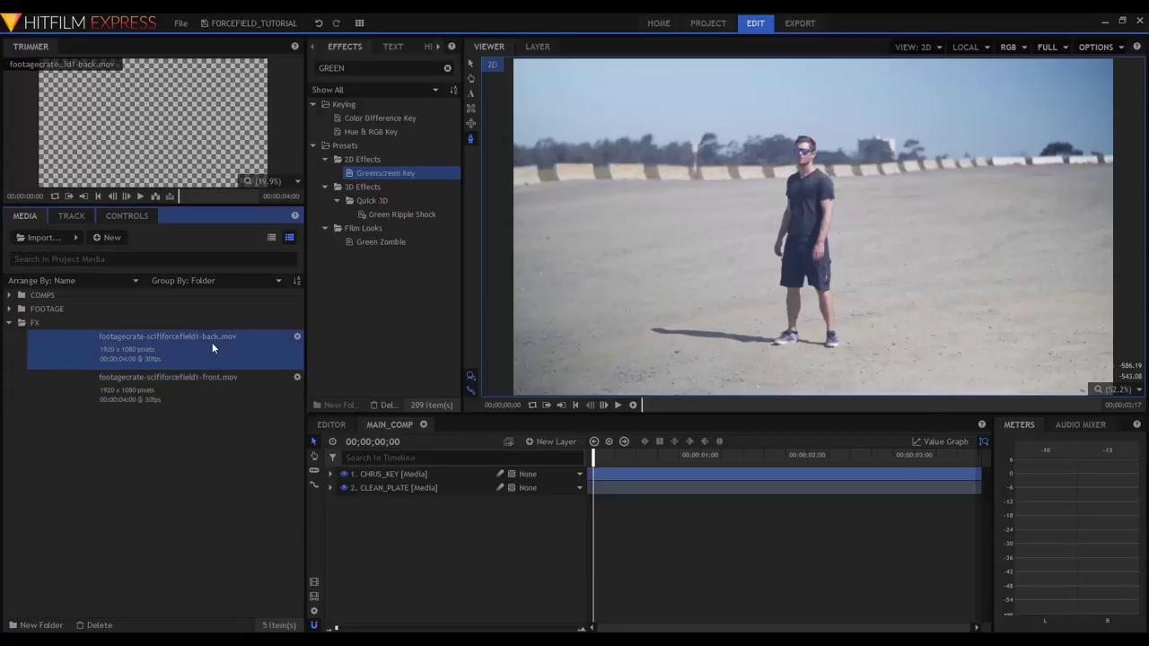
{"action": "left_click_drag", "start_coordinate": [206, 345], "coordinate": [457, 488]}
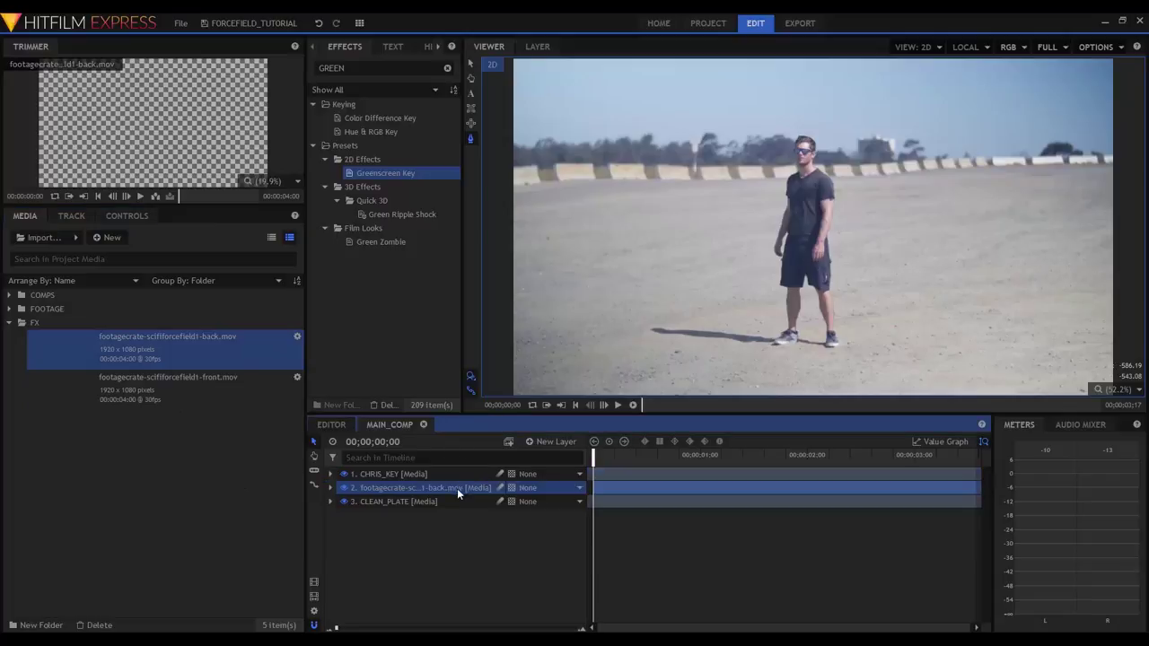
{"action": "key", "text": "space"}
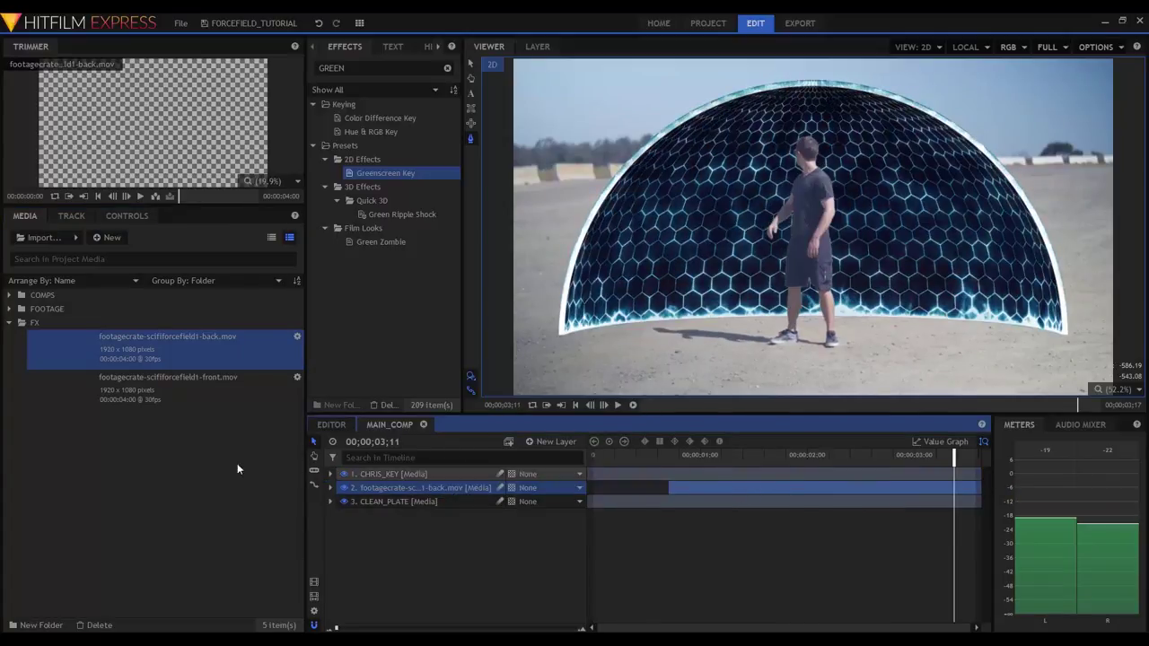
Step: Add footagecrate-scififorcefield1-front.mov above CHRIS_KEY and shift its start to line up with the back forcefield clip
{"action": "left_click", "coordinate": [131, 384]}
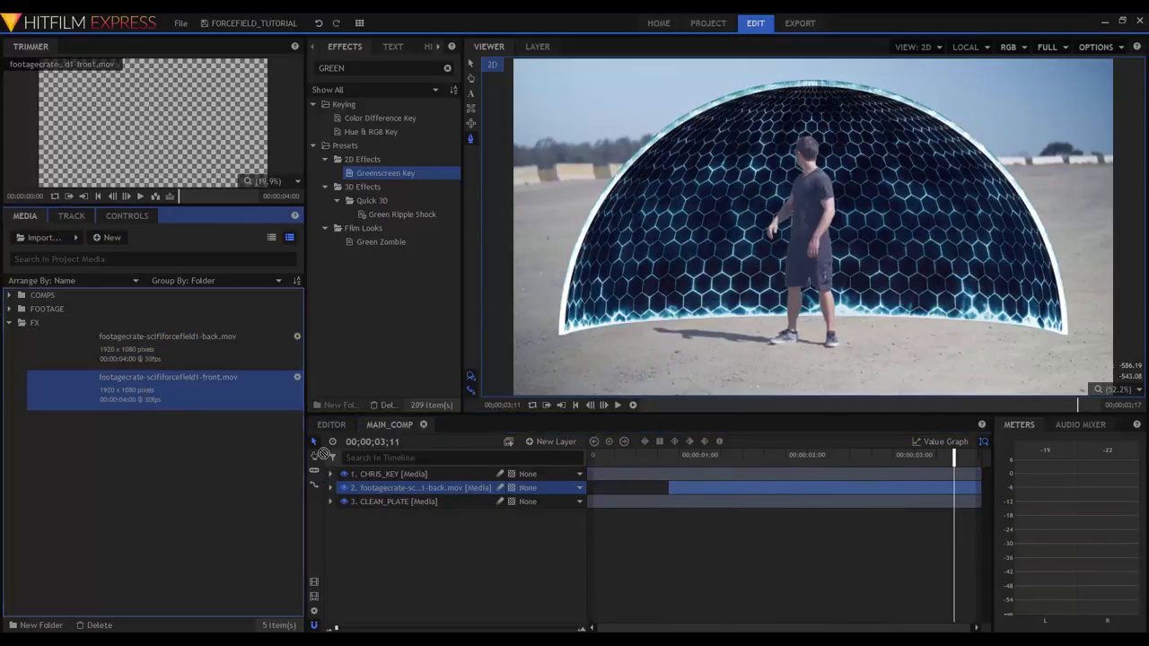
{"action": "left_click_drag", "start_coordinate": [464, 478], "coordinate": [467, 471]}
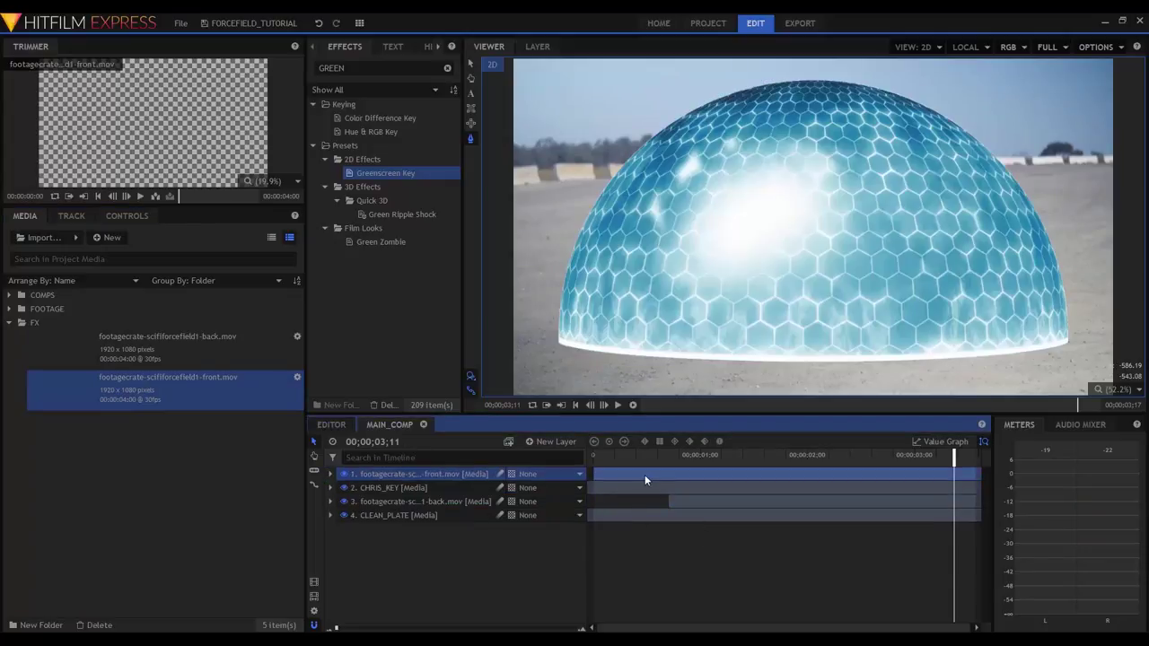
{"action": "left_click_drag", "start_coordinate": [645, 474], "coordinate": [710, 493]}
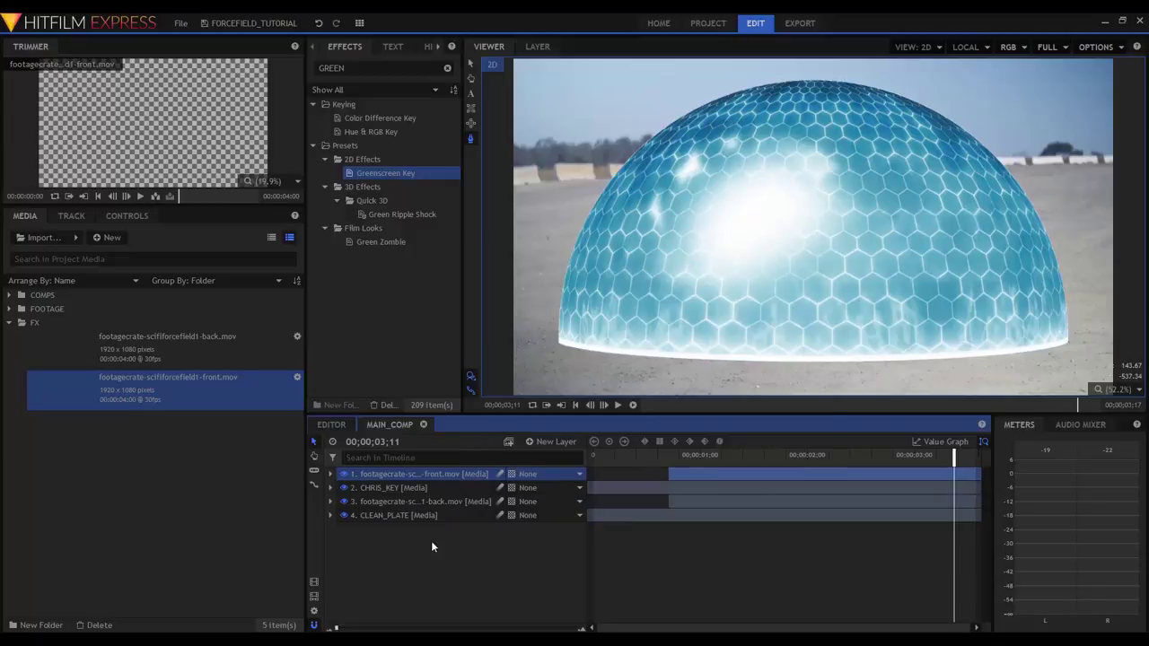
Step: Set the blend mode of both the front and back forcefield layers to Screen, and preview the result
{"action": "left_click", "coordinate": [443, 503], "text": "ctrl"}
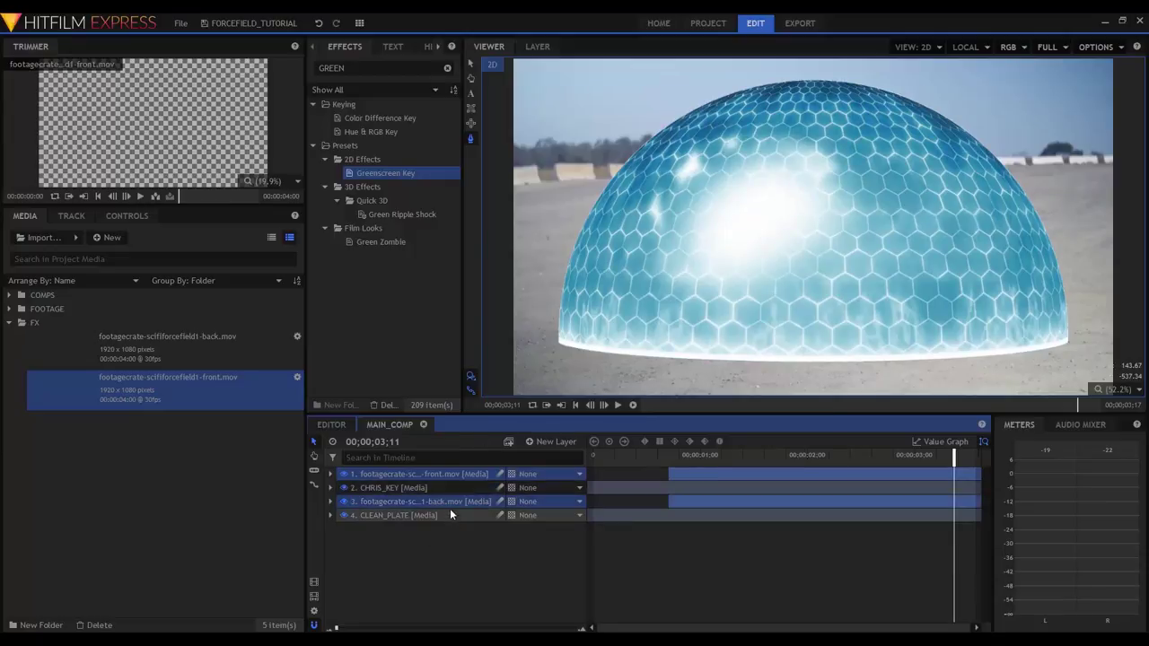
{"action": "right_click", "coordinate": [452, 499]}
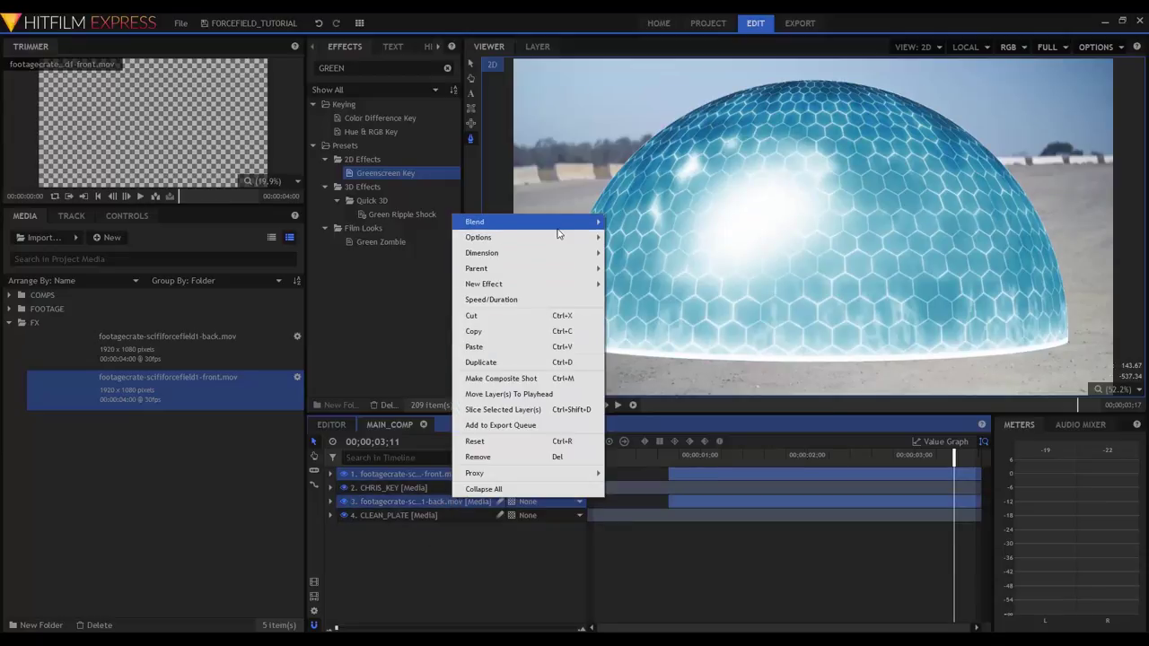
{"action": "mouse_move", "coordinate": [559, 224]}
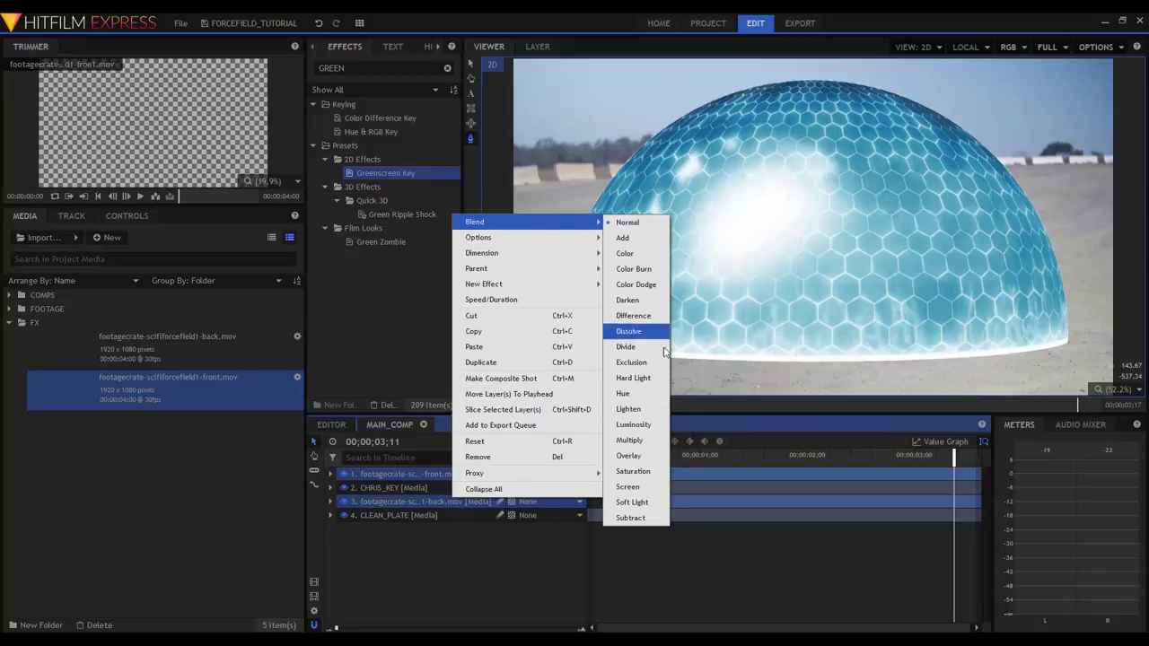
{"action": "left_click", "coordinate": [651, 484]}
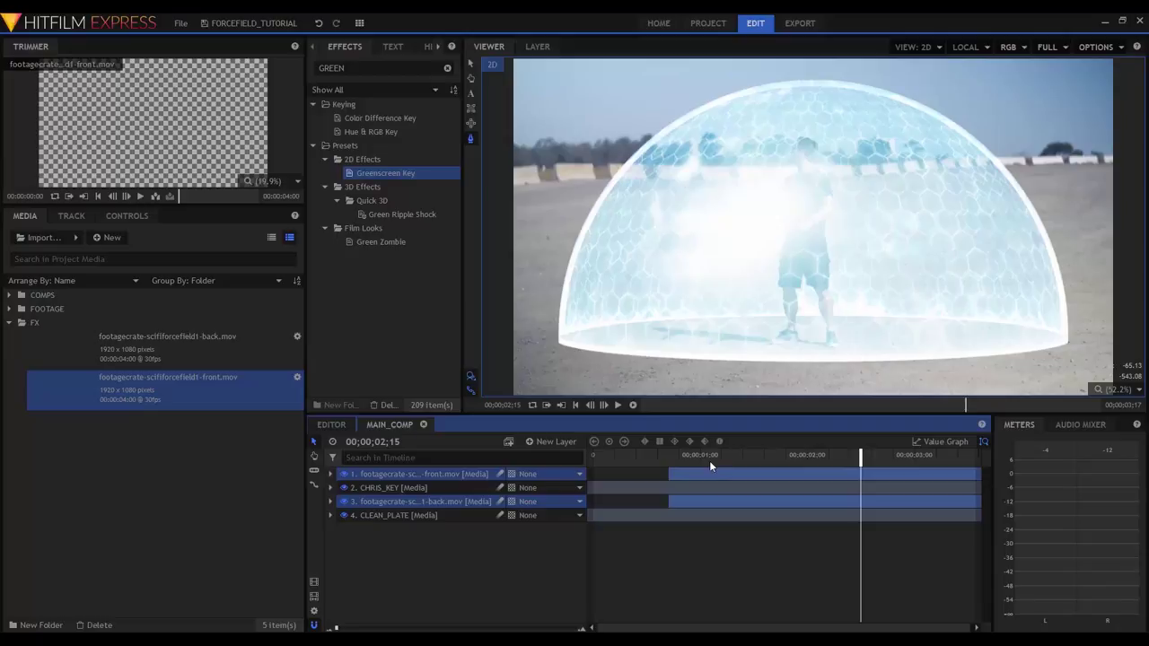
{"action": "key", "text": "space"}
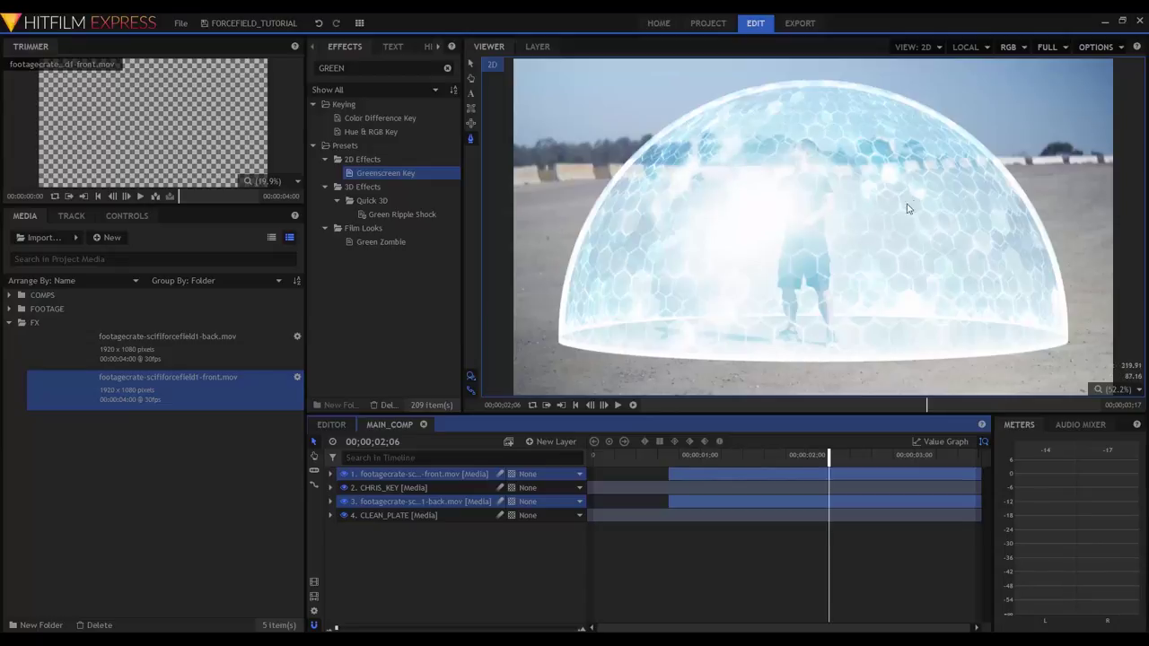
{"action": "left_click", "coordinate": [506, 575]}
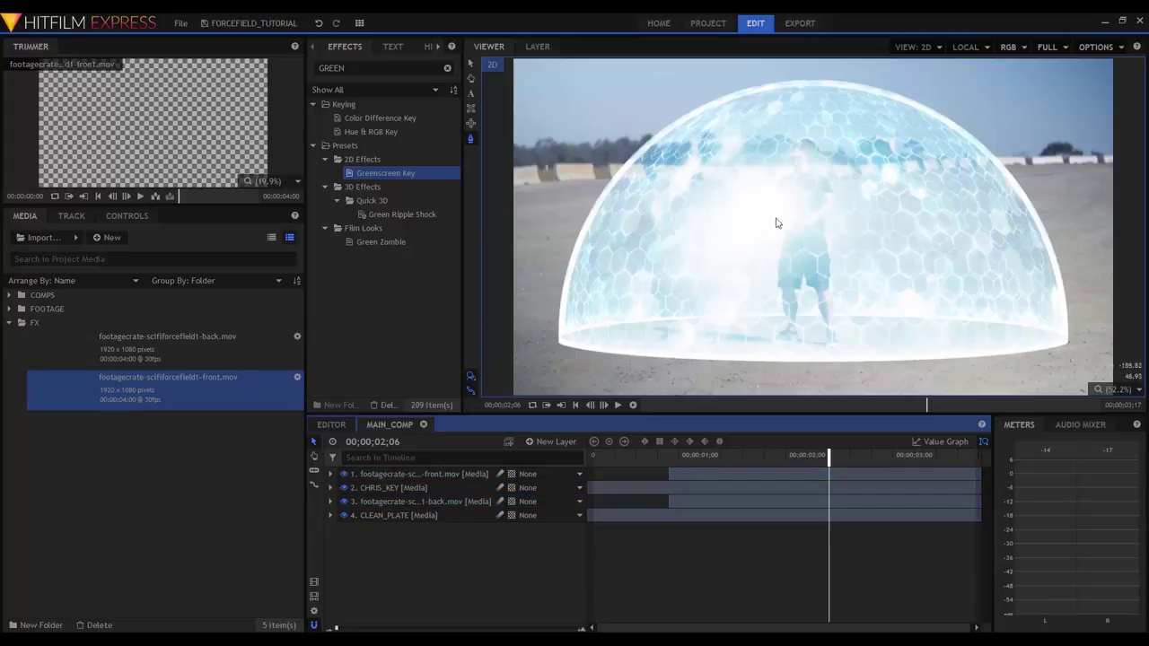
Step: Apply a Curves effect to the front forcefield layer and darken it by lowering the RGB curve's midtones and white point
{"action": "double_click", "coordinate": [341, 68]}
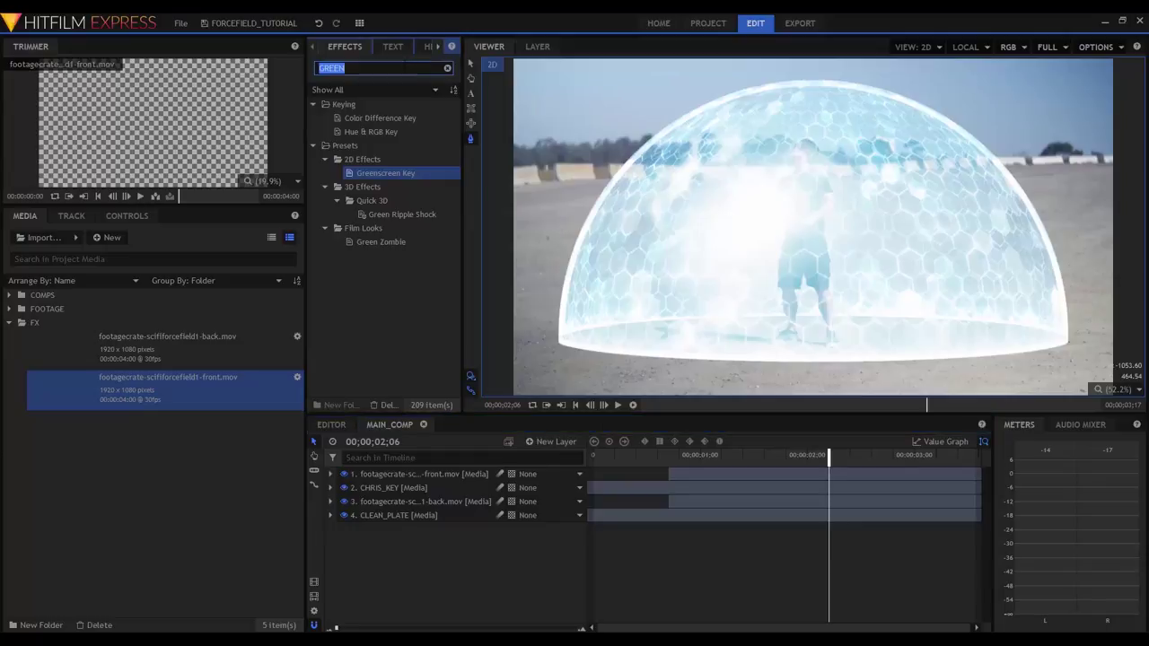
{"action": "type", "text": "CUR"}
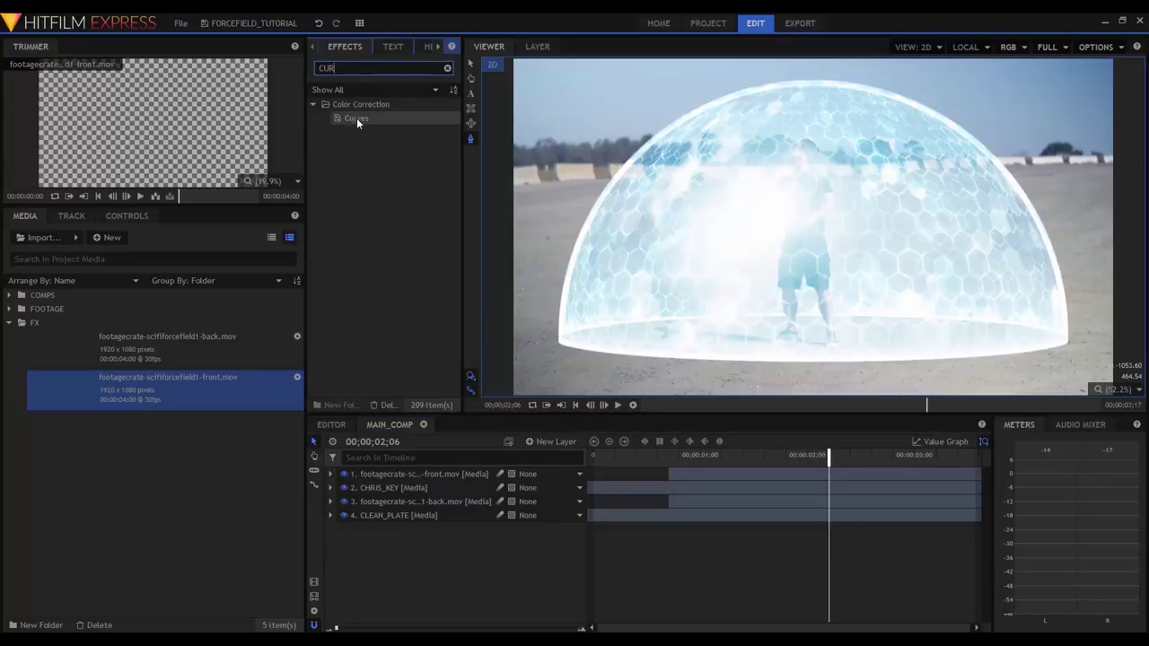
{"action": "left_click_drag", "start_coordinate": [357, 117], "coordinate": [455, 482]}
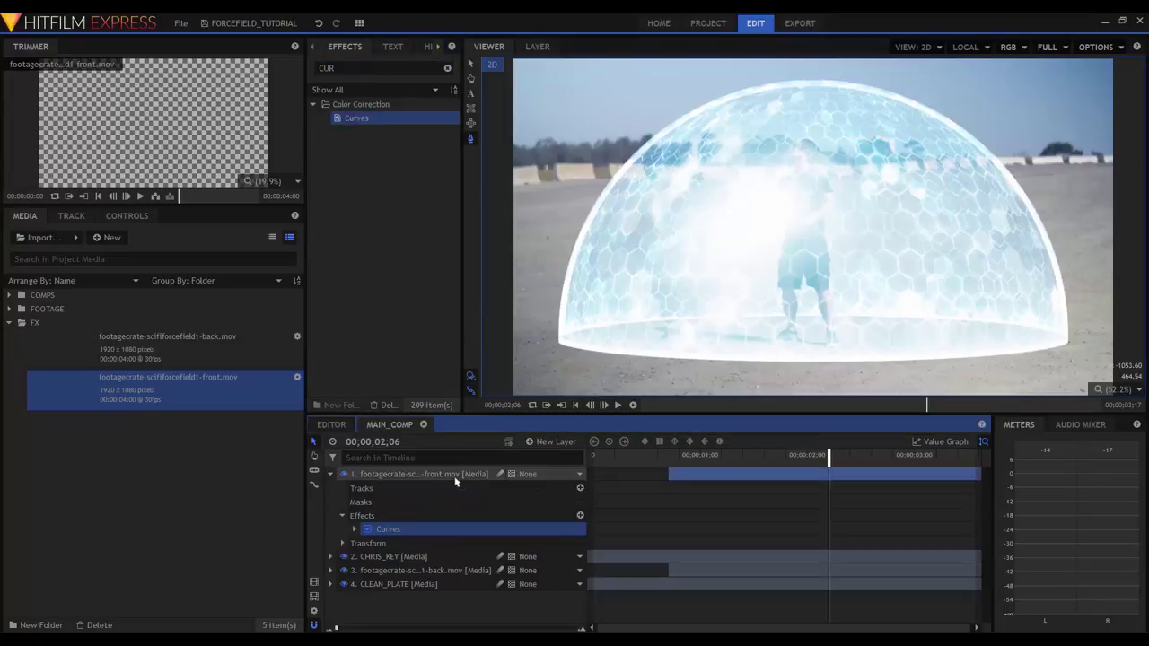
{"action": "left_click", "coordinate": [126, 215]}
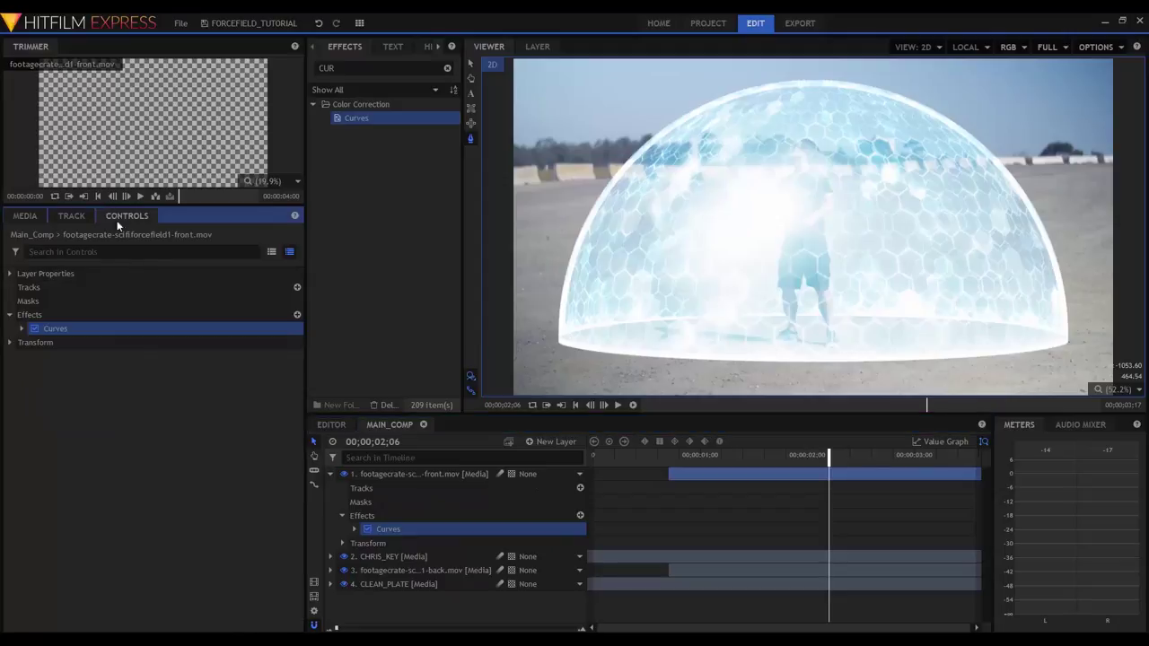
{"action": "left_click", "coordinate": [21, 328]}
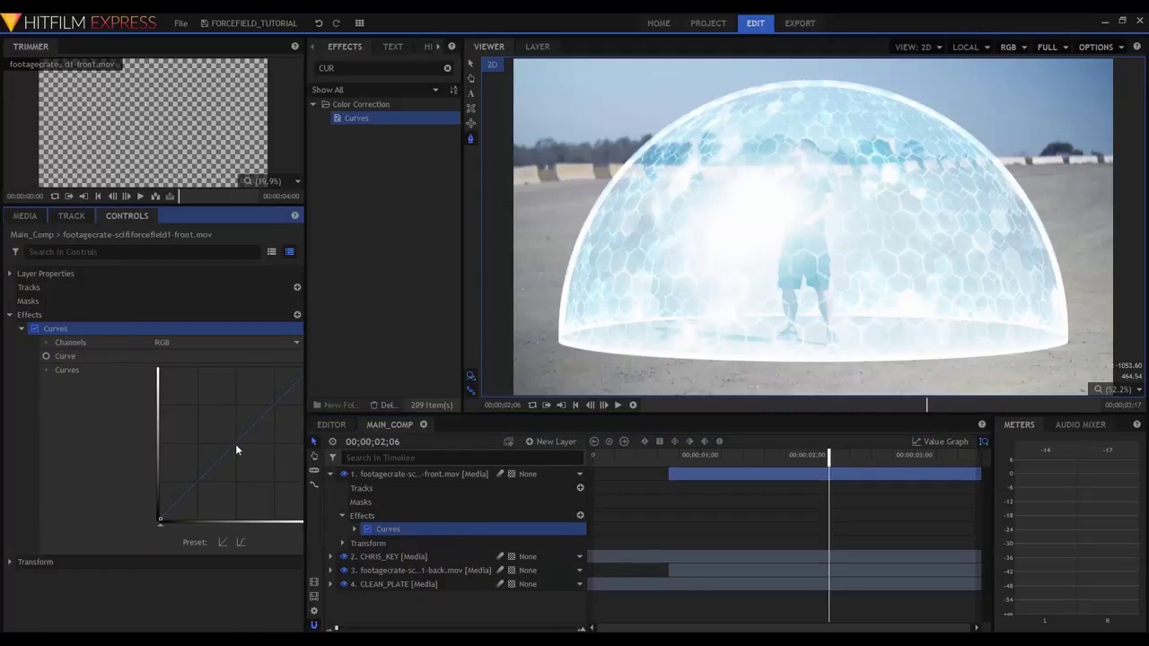
{"action": "left_click_drag", "start_coordinate": [236, 444], "coordinate": [277, 475]}
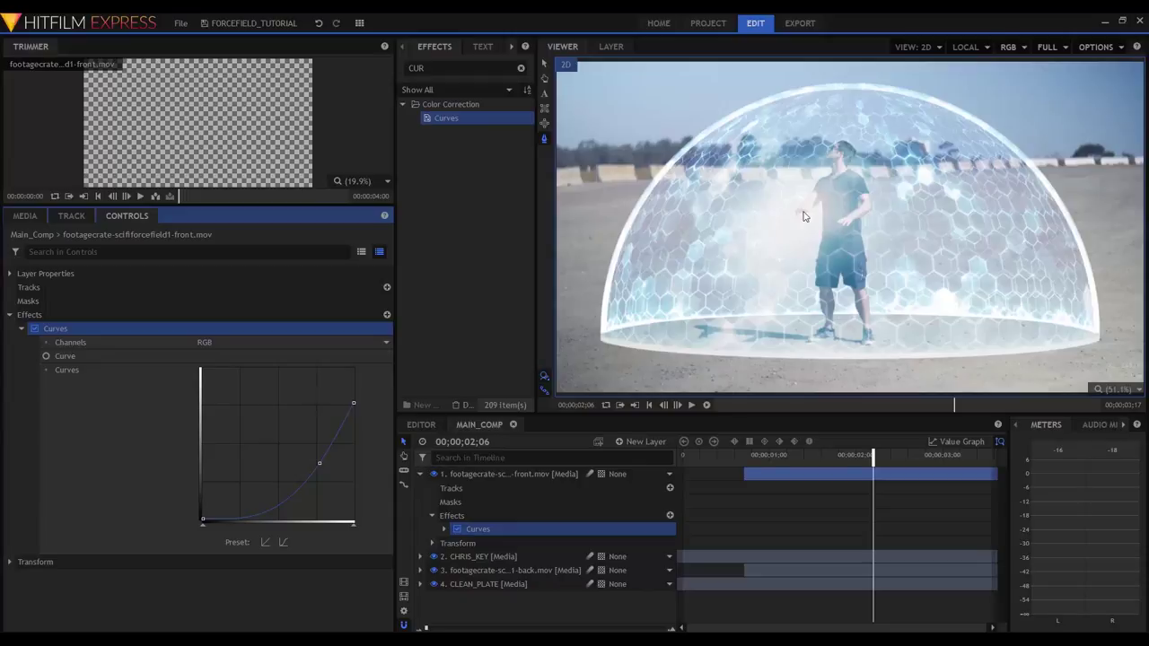
{"action": "left_click", "coordinate": [10, 316]}
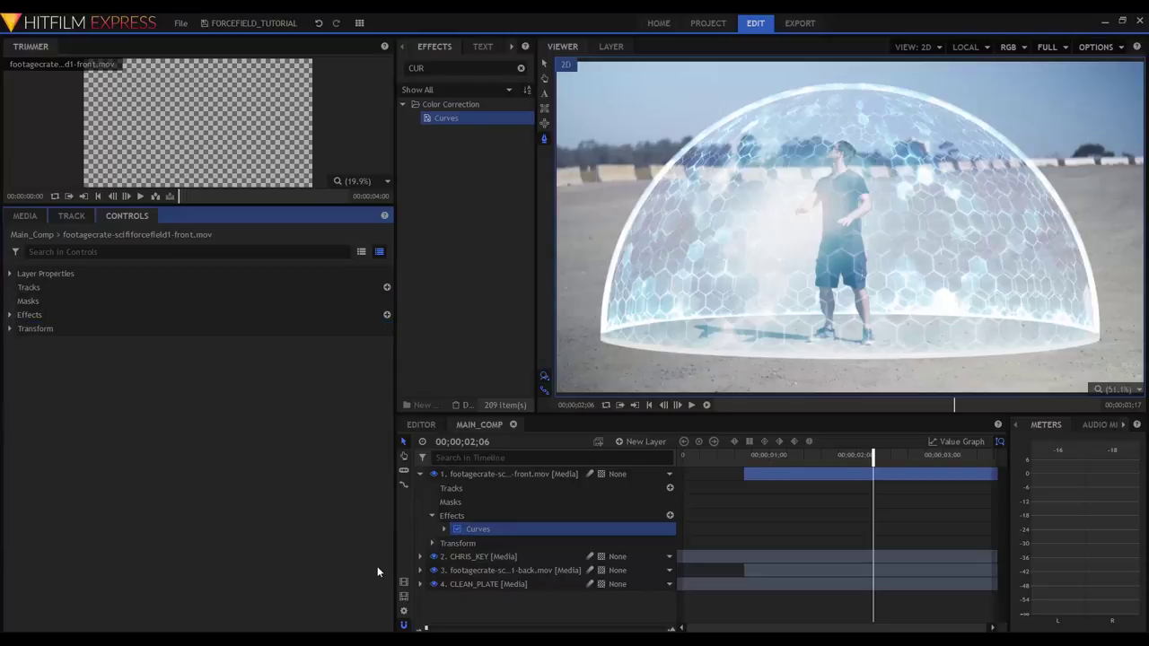
{"action": "left_click", "coordinate": [420, 474]}
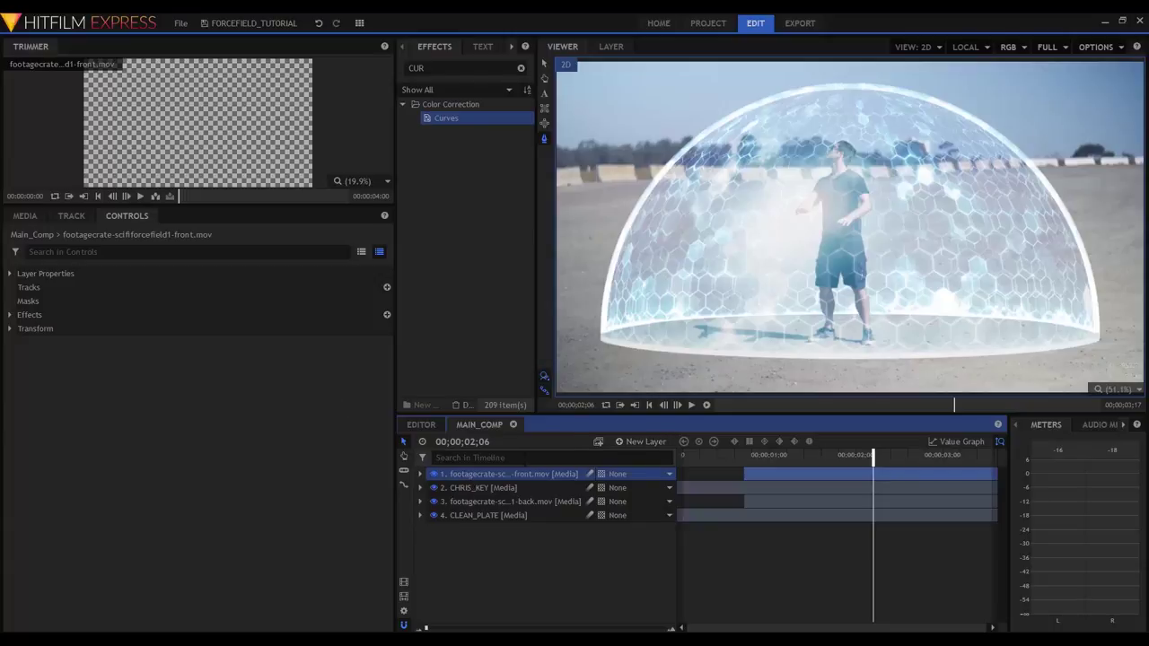
Step: Mirror the front forcefield layer horizontally by setting its horizontal scale to -100%, keeping the vertical scale at 100%
{"action": "left_click", "coordinate": [10, 328]}
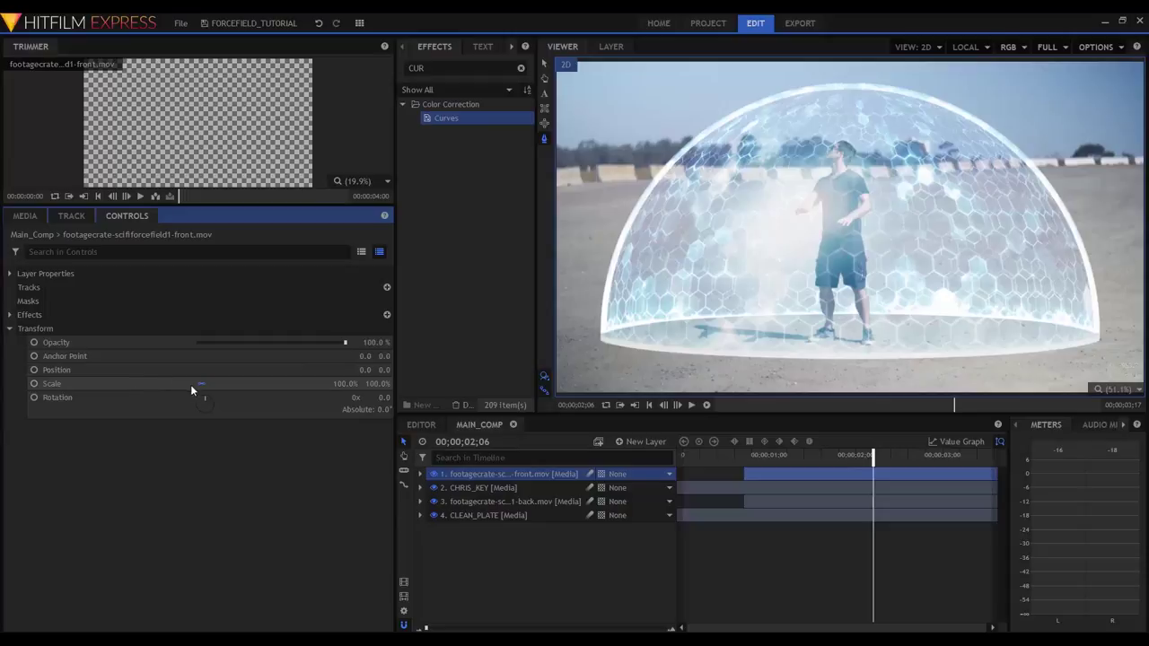
{"action": "left_click", "coordinate": [278, 384]}
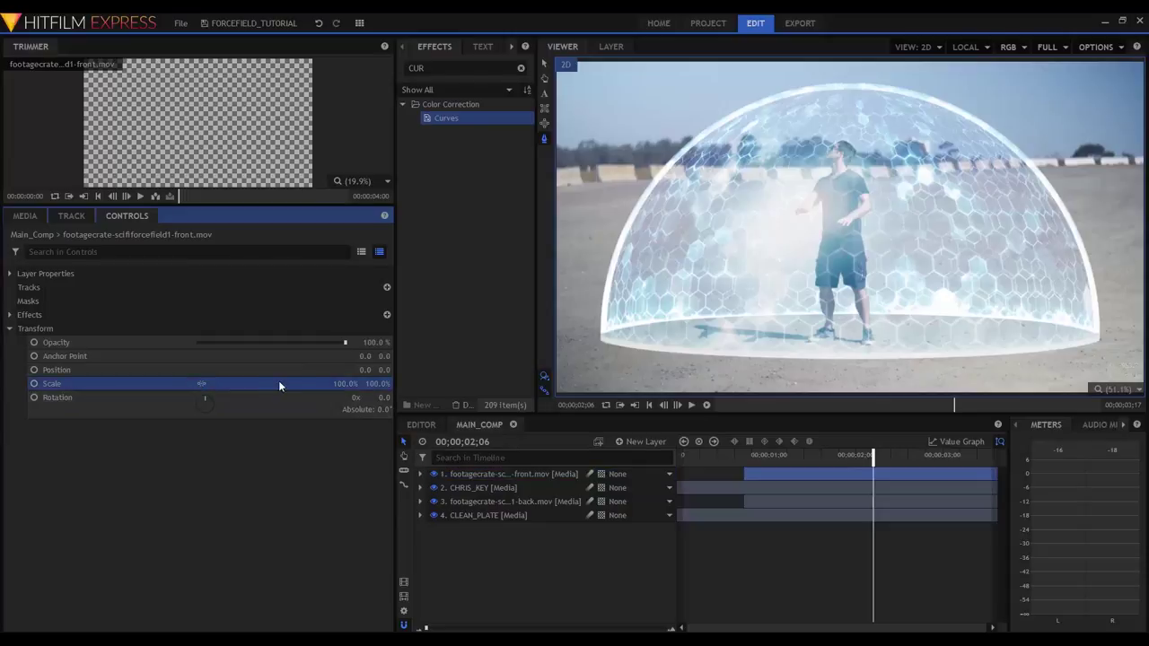
{"action": "left_click", "coordinate": [339, 387]}
{"action": "type", "text": "-100"}
{"action": "key", "text": "Return"}
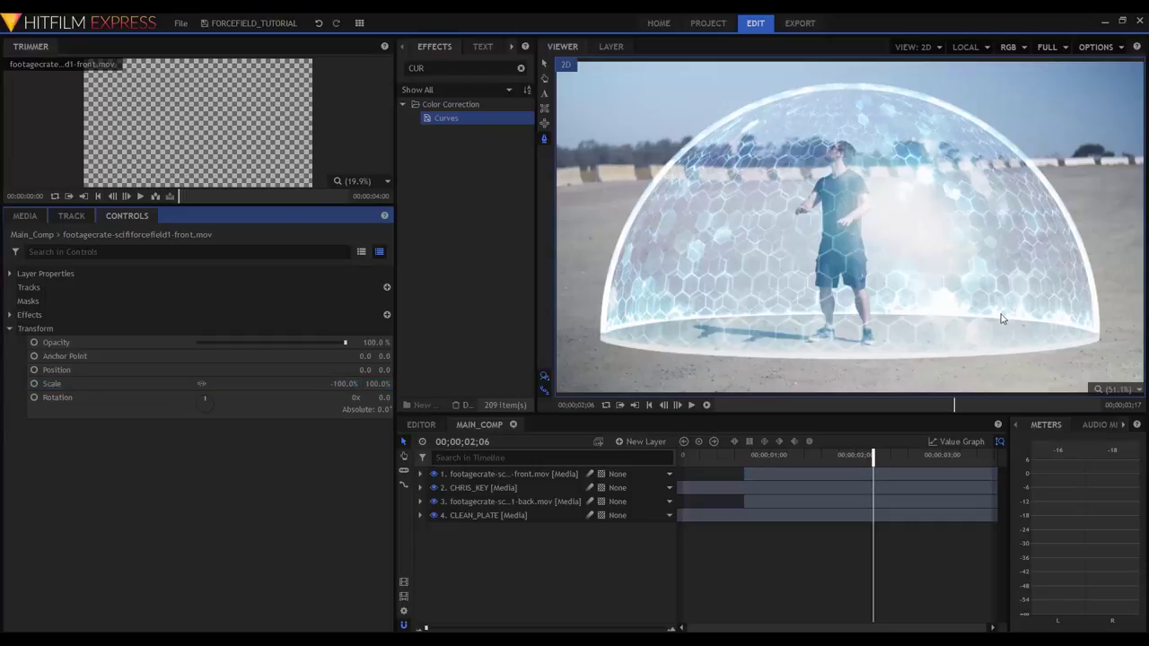
Step: Mirror the back forcefield layer to match the front one by setting its horizontal scale to -100%
{"action": "left_click", "coordinate": [543, 503]}
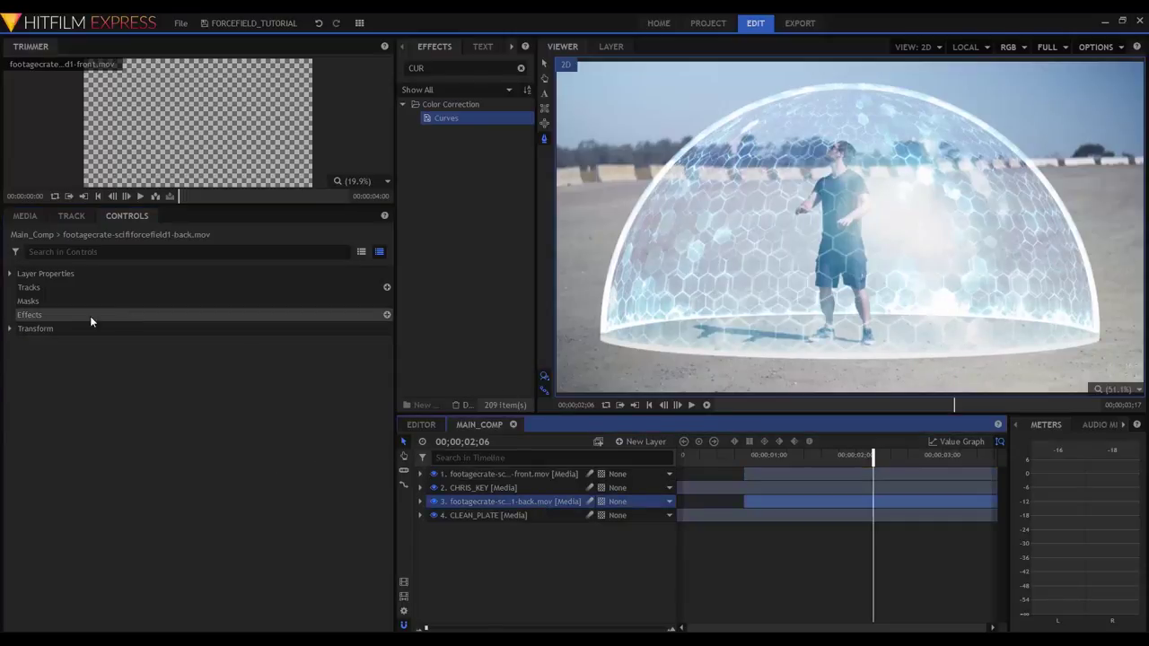
{"action": "left_click", "coordinate": [17, 332]}
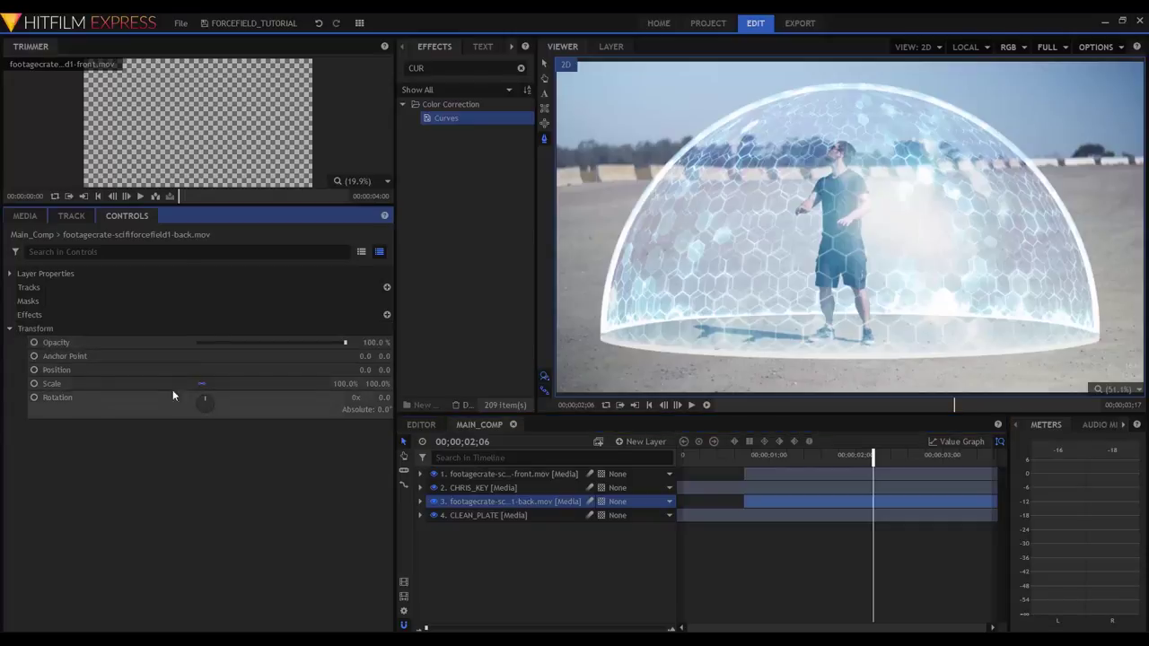
{"action": "left_click_drag", "start_coordinate": [201, 386], "coordinate": [111, 387]}
Step: Hide the front forcefield layer and preview the composite from just after the one-second mark to 00;00;01;26
{"action": "left_click", "coordinate": [789, 455]}
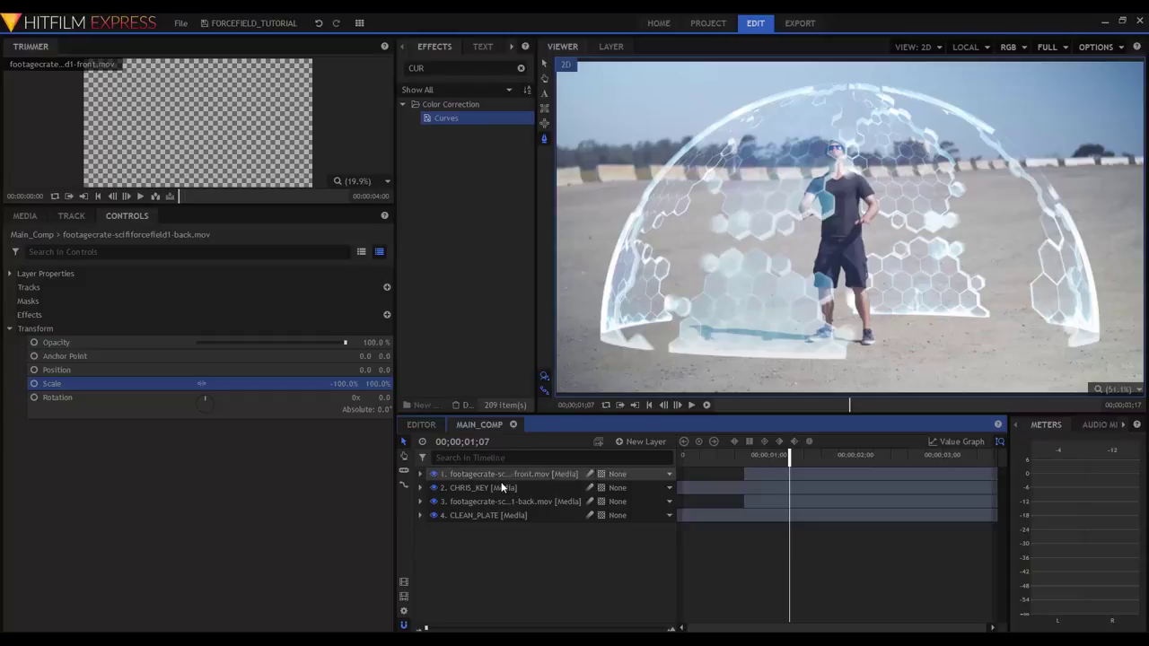
{"action": "left_click", "coordinate": [434, 474]}
{"action": "key", "text": "space"}
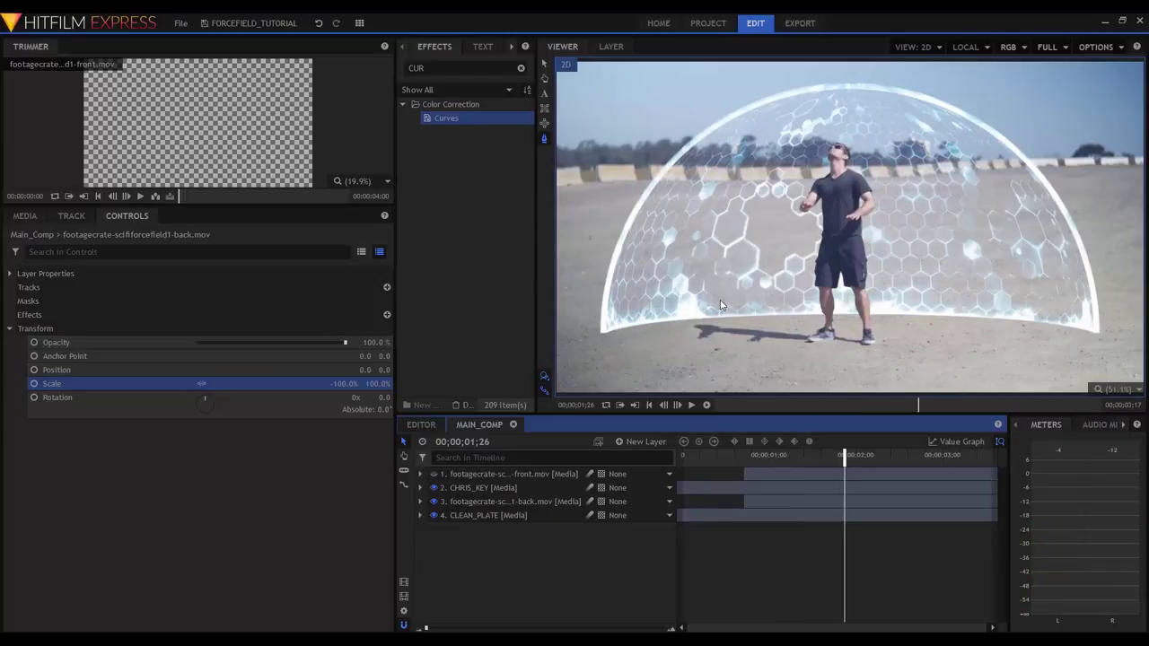
Step: Duplicate the CLEAN_PLATE layer and apply the Insect Vision effect to the upper copy
{"action": "left_click", "coordinate": [542, 513]}
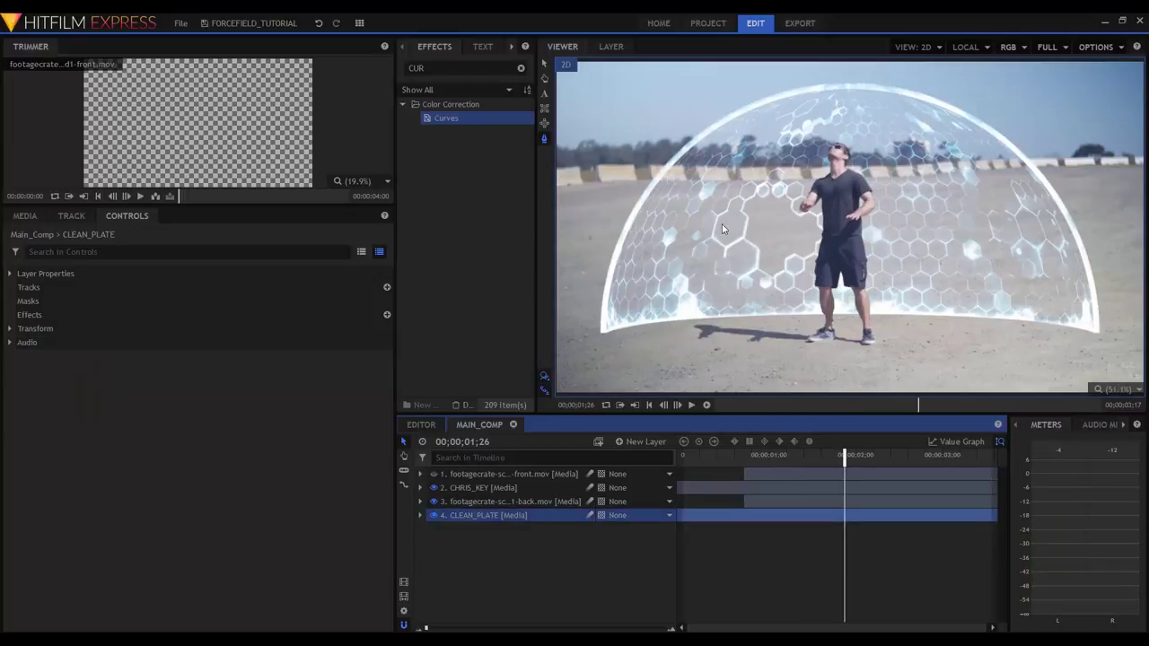
{"action": "key", "text": "ctrl+d"}
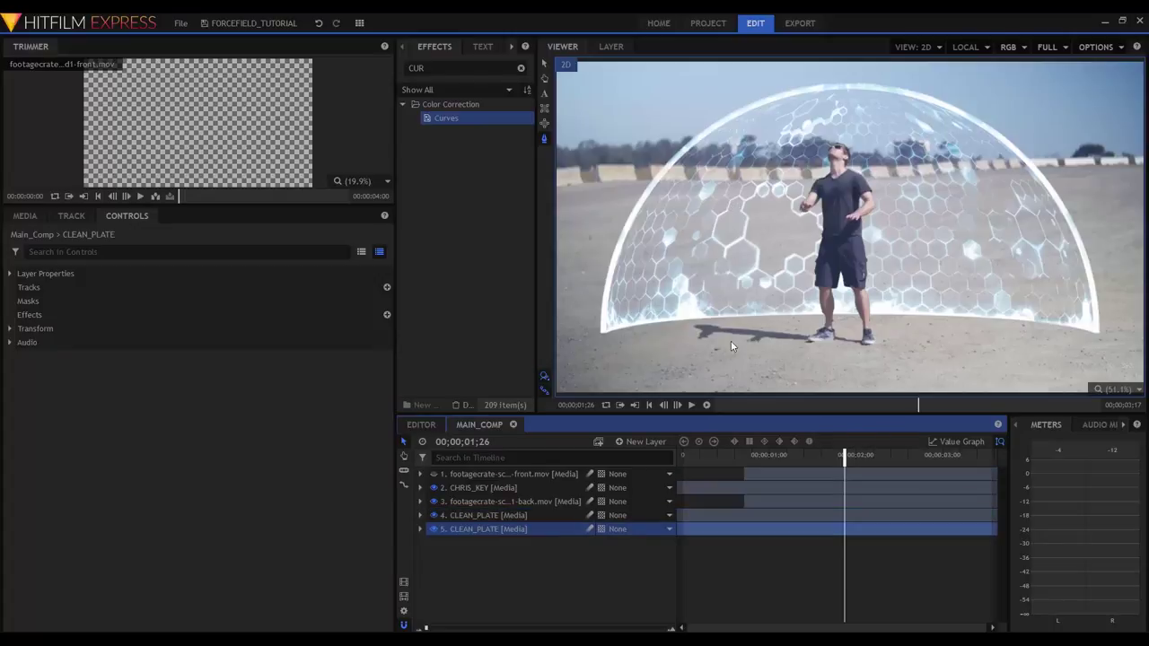
{"action": "left_click", "coordinate": [533, 513]}
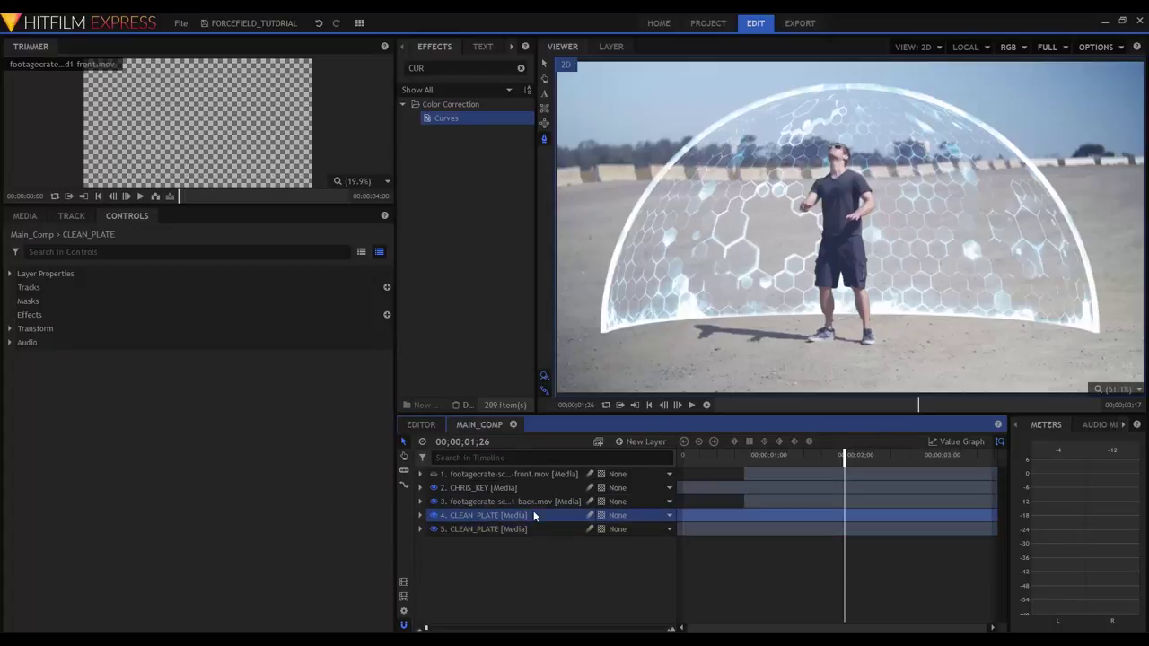
{"action": "left_click", "coordinate": [521, 69]}
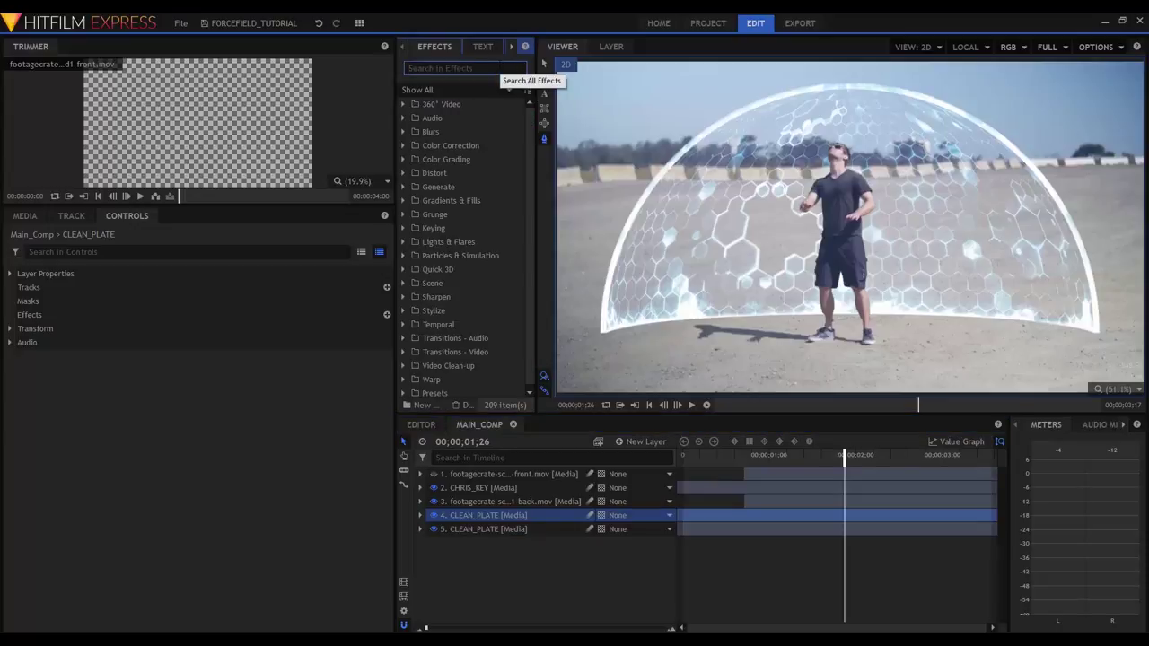
{"action": "type", "text": "IN"}
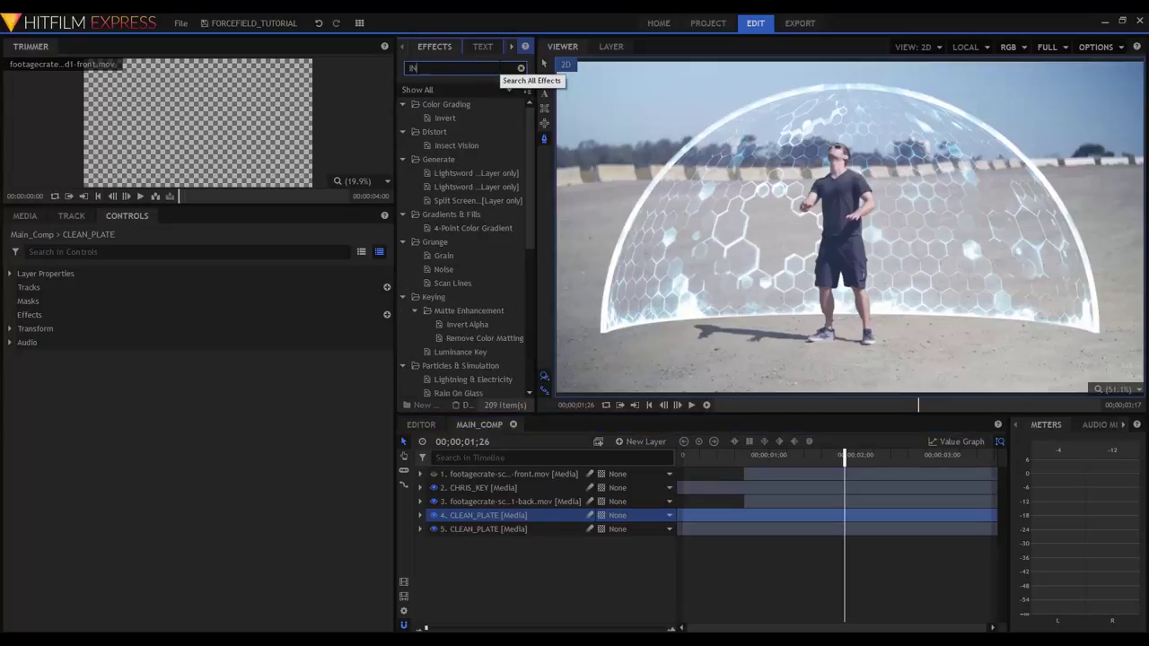
{"action": "type", "text": "SEC"}
{"action": "left_click", "coordinate": [457, 120]}
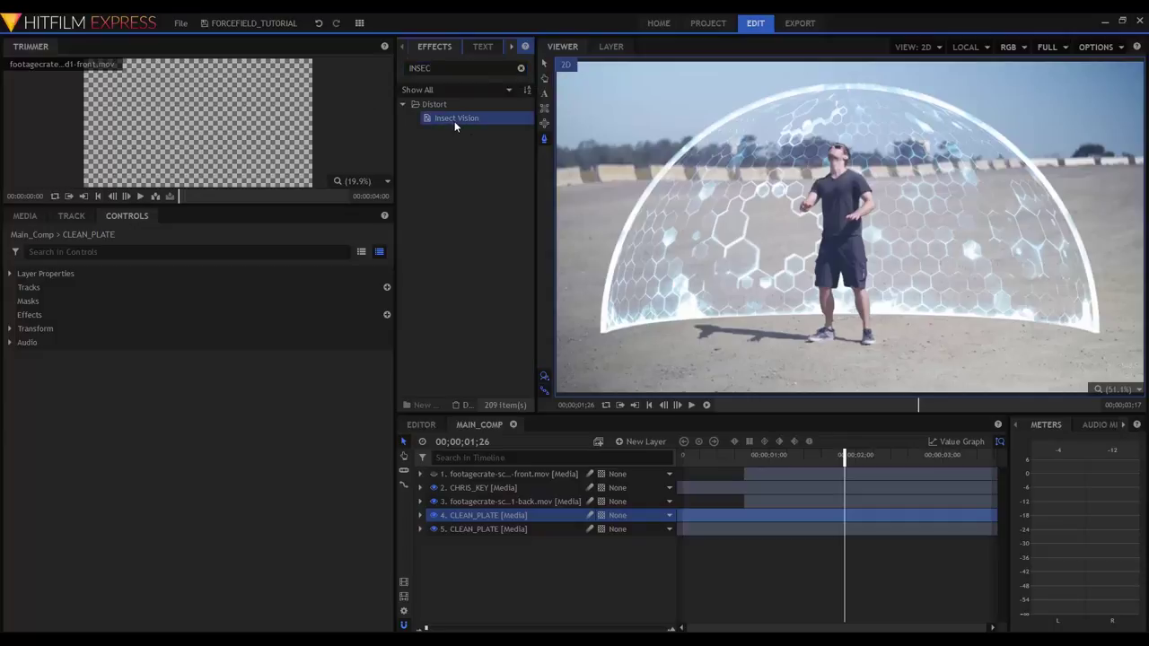
{"action": "left_click_drag", "start_coordinate": [454, 121], "coordinate": [531, 511]}
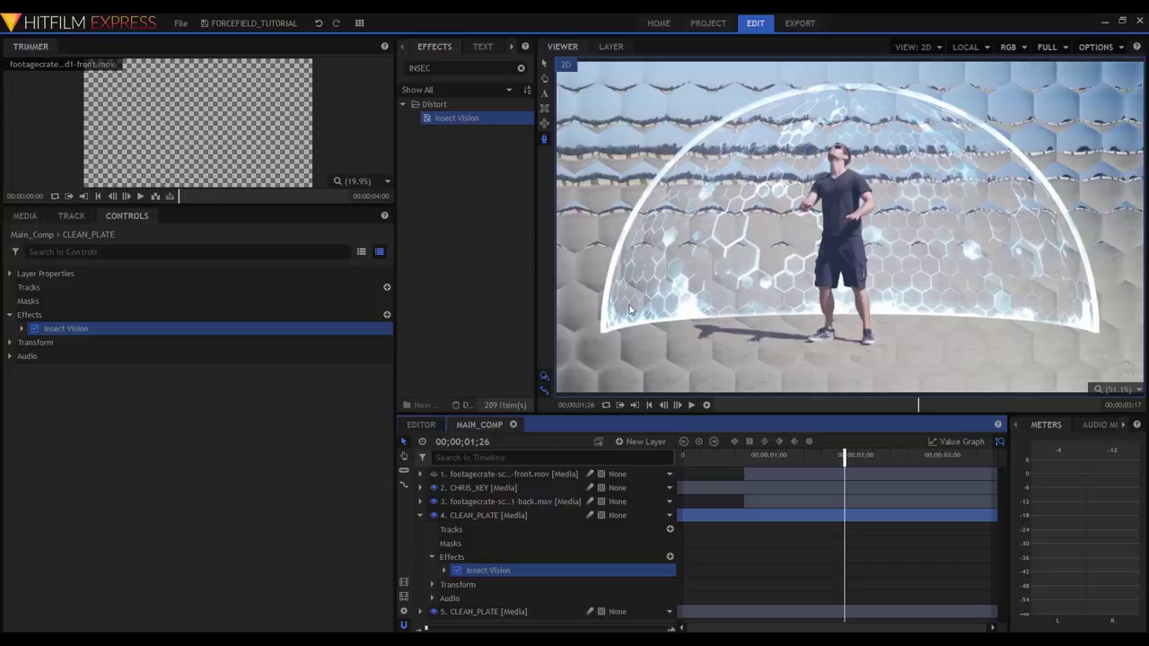
{"action": "left_click", "coordinate": [419, 516]}
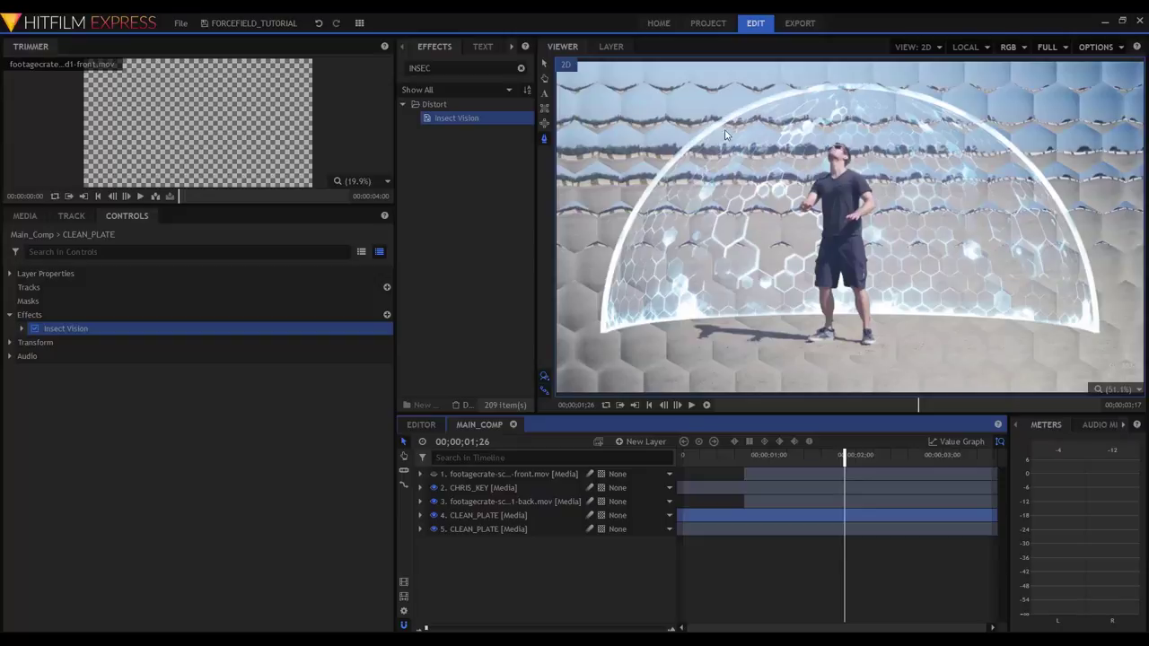
Step: Set the upper CLEAN_PLATE copy's Insect Vision Lens Size to 21 px and Zoom to 0.32
{"action": "left_click", "coordinate": [22, 329]}
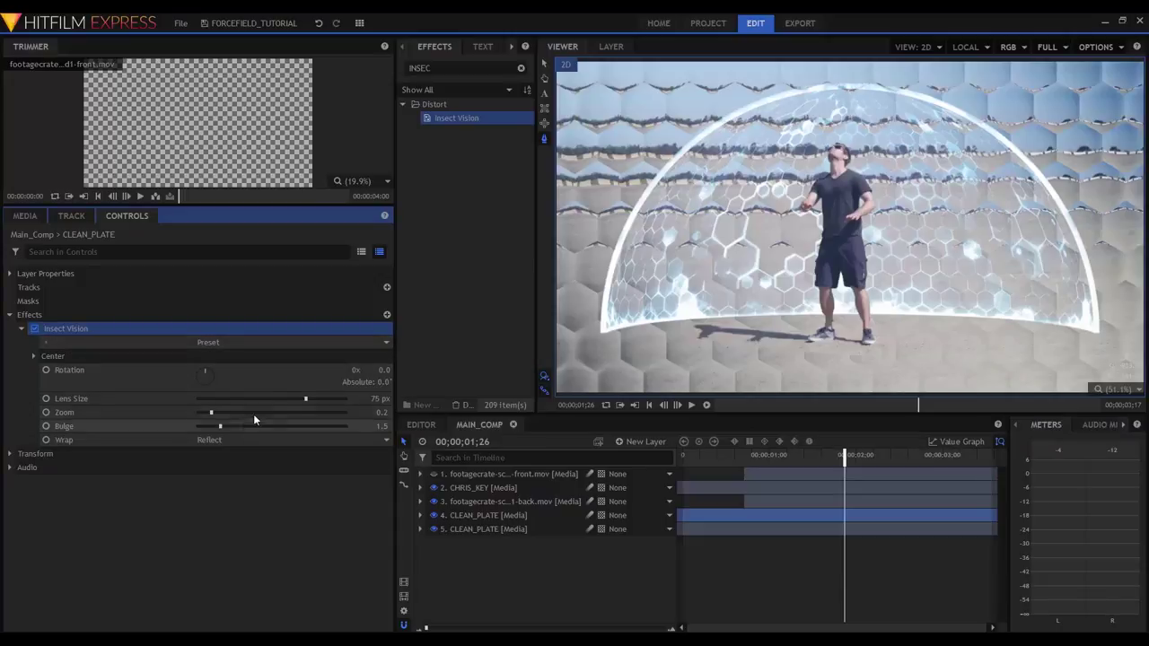
{"action": "left_click", "coordinate": [275, 398]}
{"action": "left_click_drag", "start_coordinate": [275, 400], "coordinate": [223, 397]}
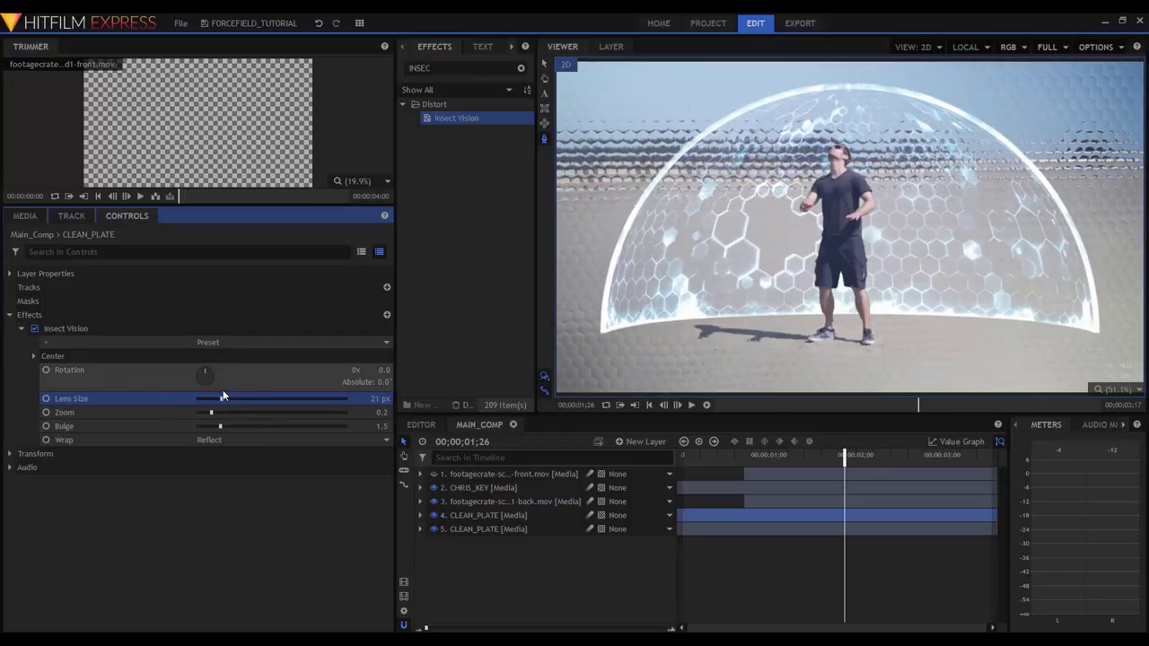
{"action": "left_click_drag", "start_coordinate": [212, 412], "coordinate": [222, 406]}
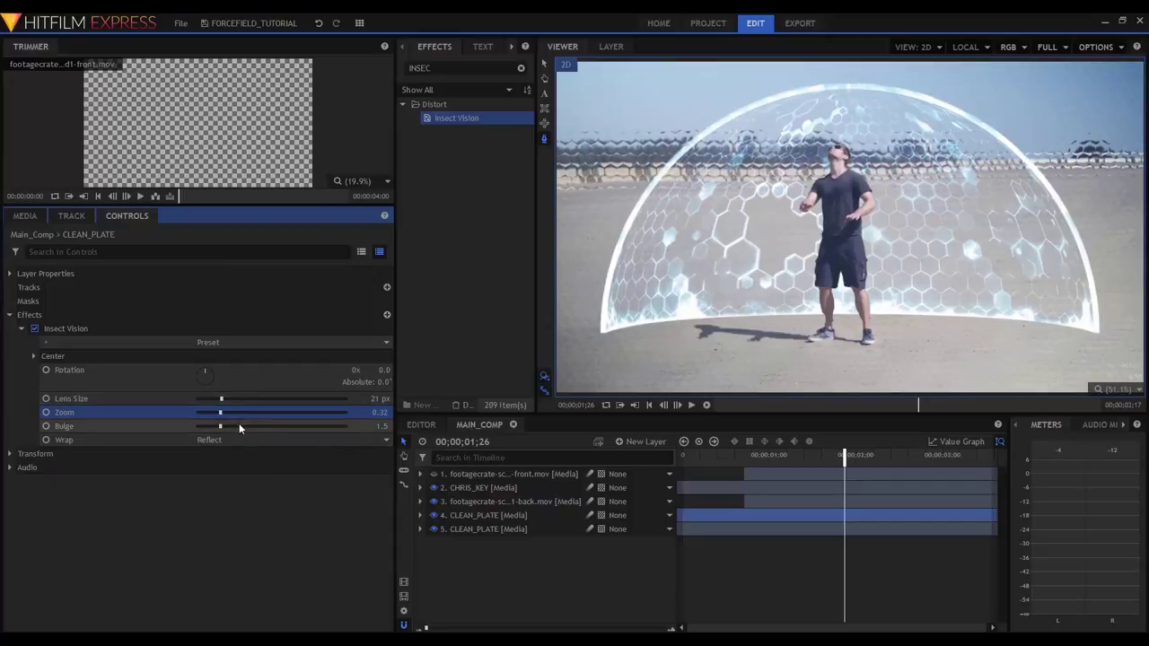
Step: Set the upper CLEAN_PLATE copy's Insect Vision Bulge to 0.5 and add the Spherical Warp effect to that layer
{"action": "left_click_drag", "start_coordinate": [239, 425], "coordinate": [199, 432]}
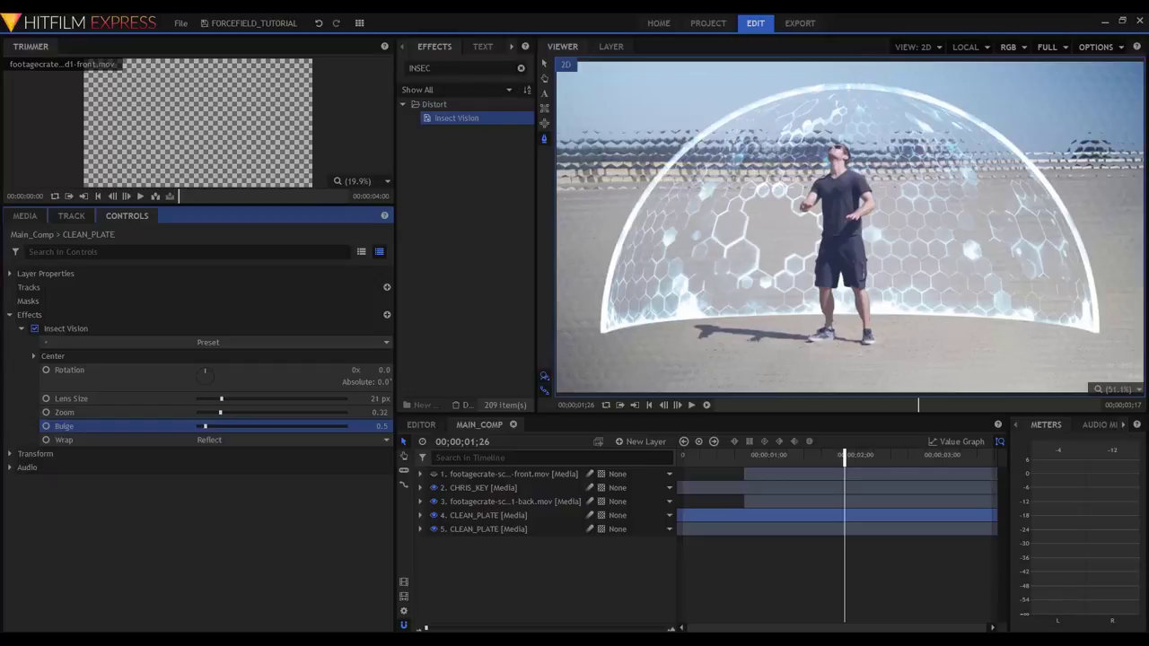
{"action": "left_click", "coordinate": [432, 69]}
{"action": "left_click", "coordinate": [520, 69]}
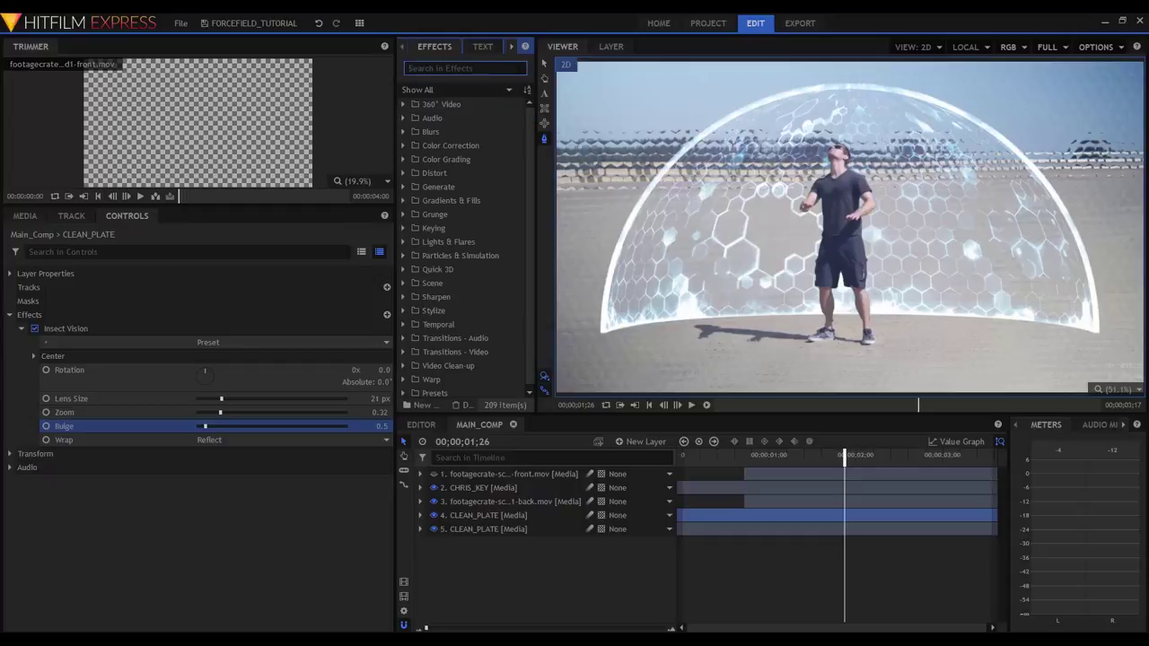
{"action": "type", "text": "S"}
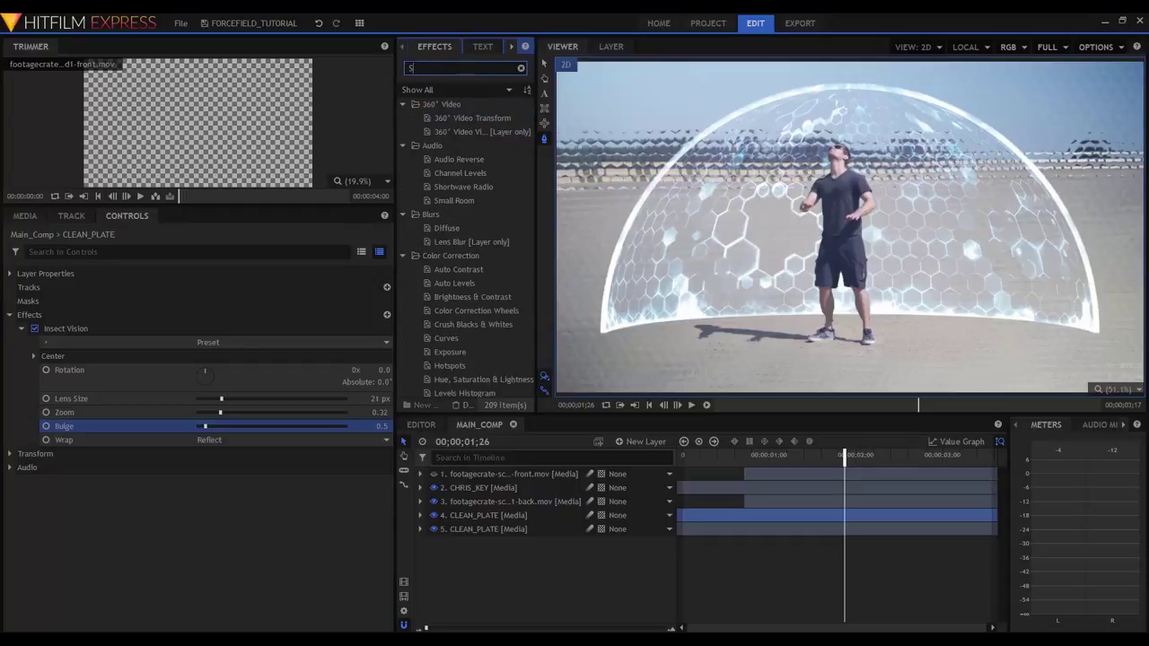
{"action": "type", "text": "PHER"}
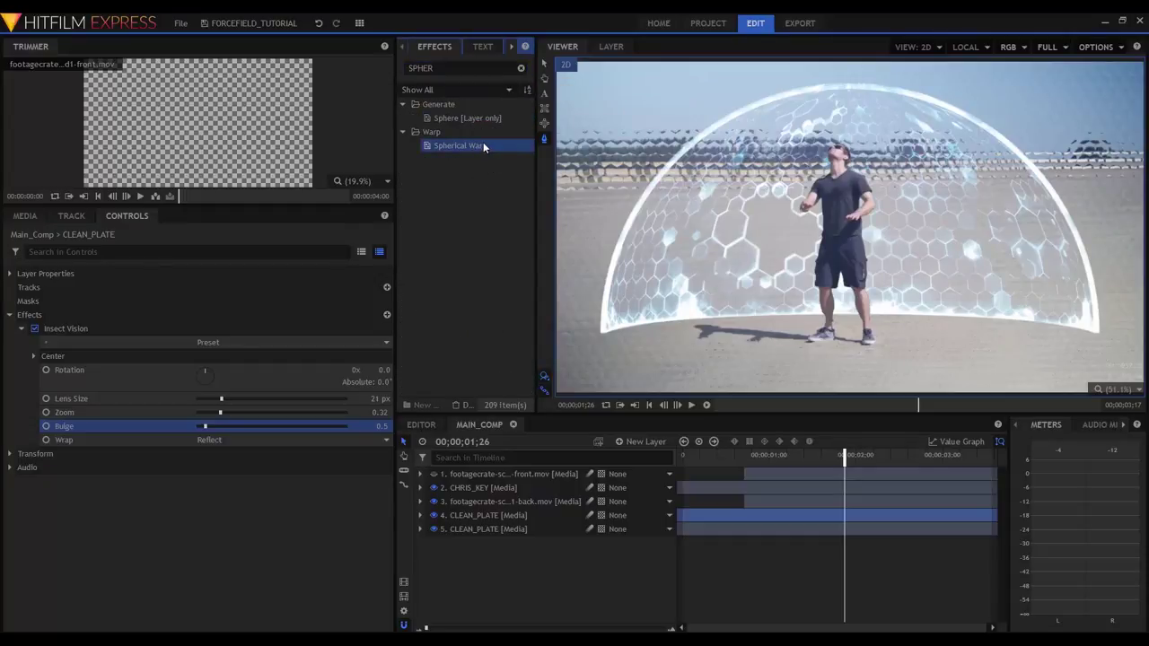
{"action": "left_click_drag", "start_coordinate": [472, 145], "coordinate": [499, 521]}
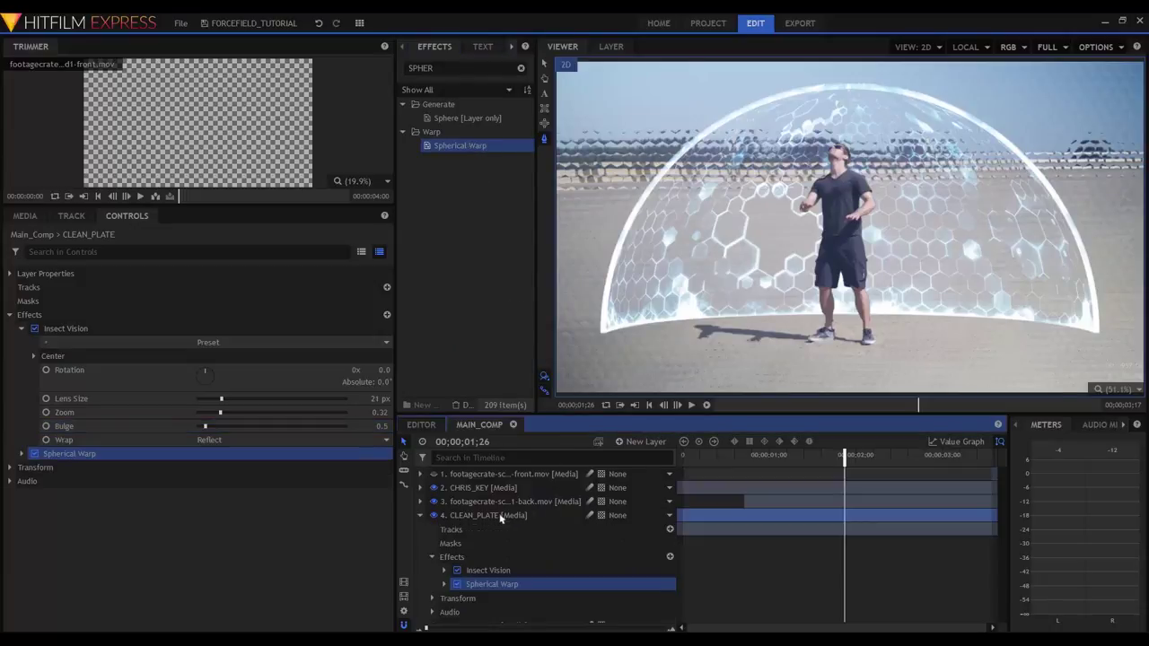
{"action": "left_click", "coordinate": [421, 515]}
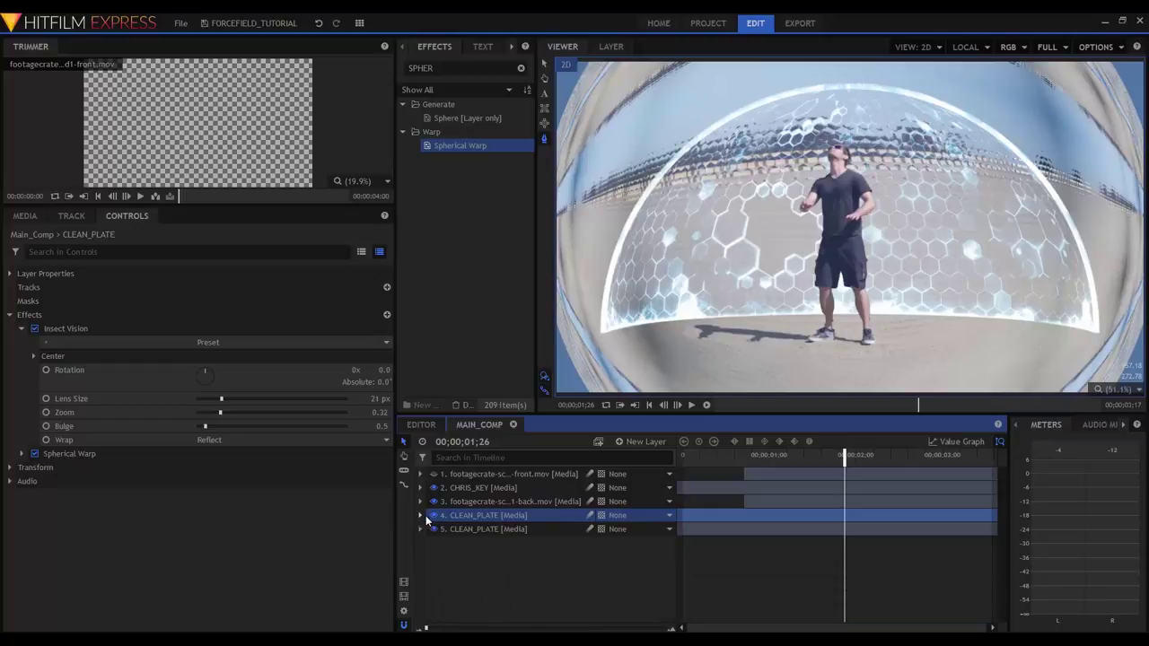
Step: Rename the upper CLEAN_PLATE layer as DISTORED_CLEAN_PLATE
{"action": "key", "text": "ctrl+d"}
{"action": "key", "text": "F2"}
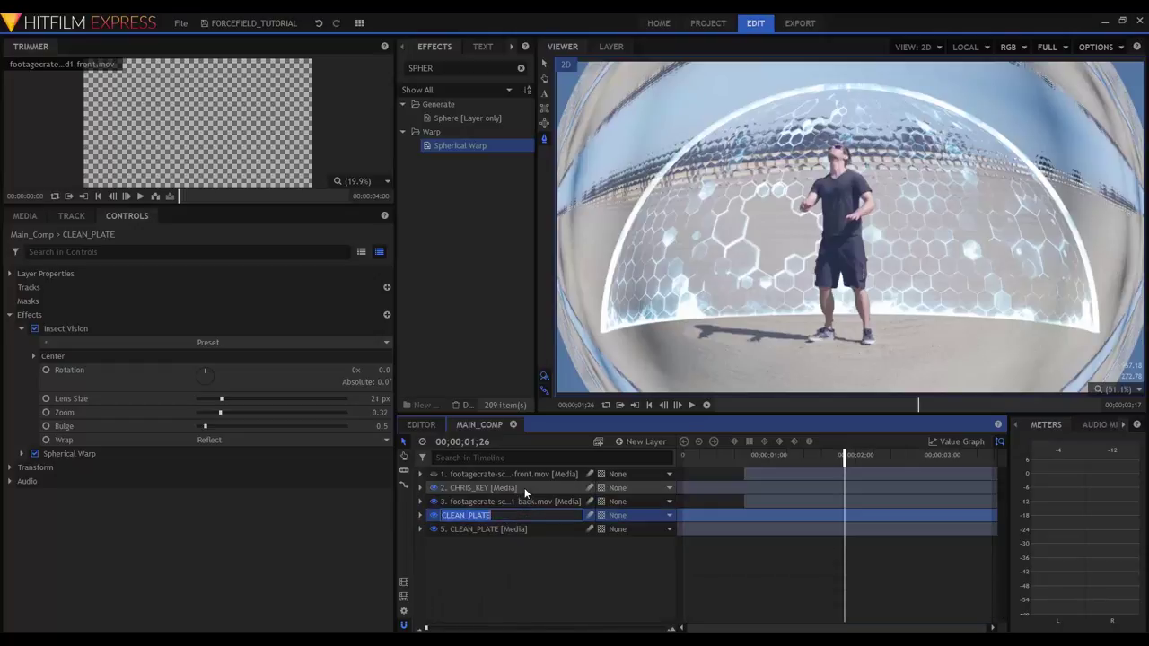
{"action": "type", "text": "DISTORED_CLEAN_PLATE"}
{"action": "key", "text": "Return"}
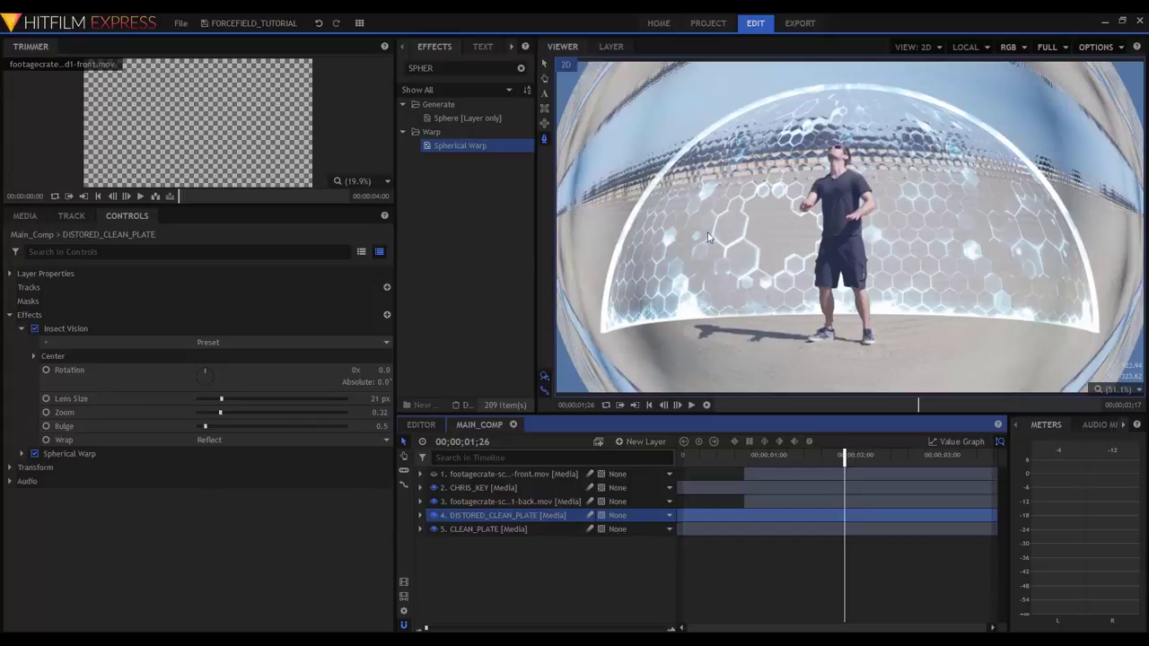
Step: Set the Spherical Warp Amount to -100.0 and Scale to 107.1% on DISTORED_CLEAN_PLATE
{"action": "left_click", "coordinate": [23, 454]}
{"action": "left_click", "coordinate": [59, 458]}
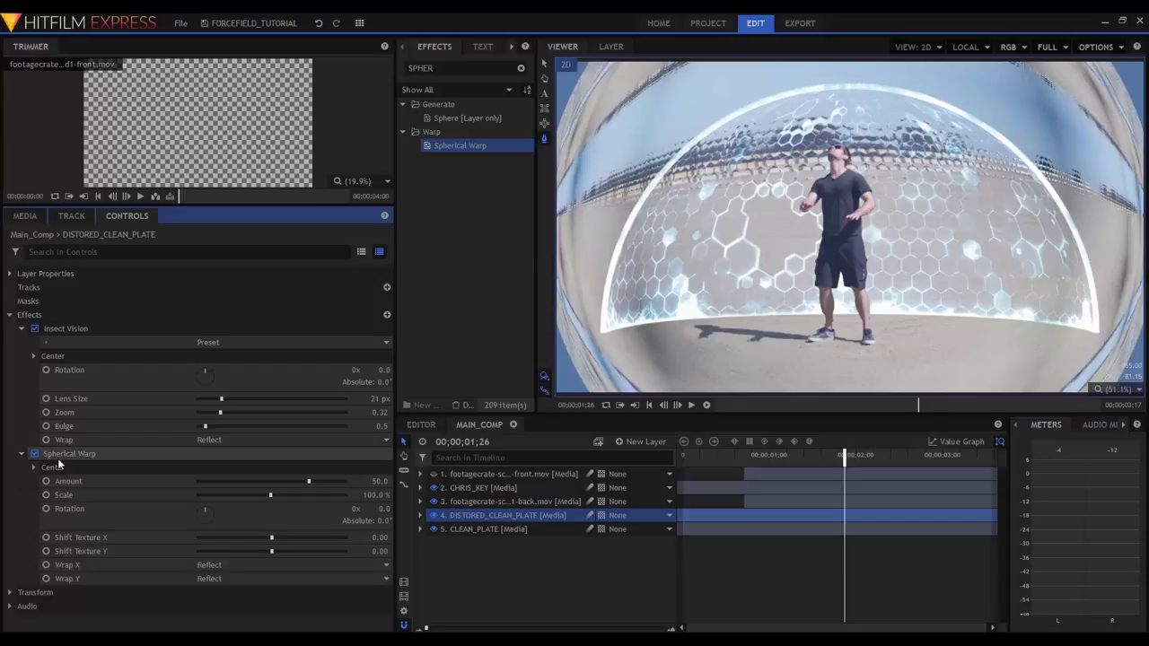
{"action": "left_click_drag", "start_coordinate": [311, 481], "coordinate": [180, 499]}
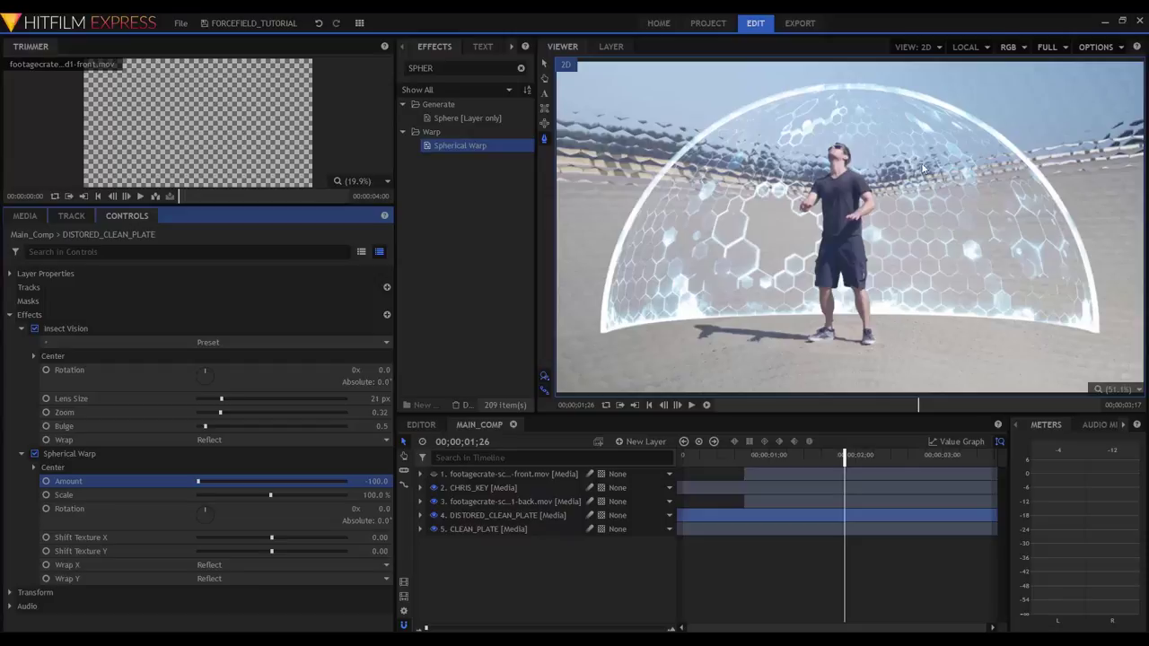
{"action": "left_click_drag", "start_coordinate": [271, 495], "coordinate": [314, 494]}
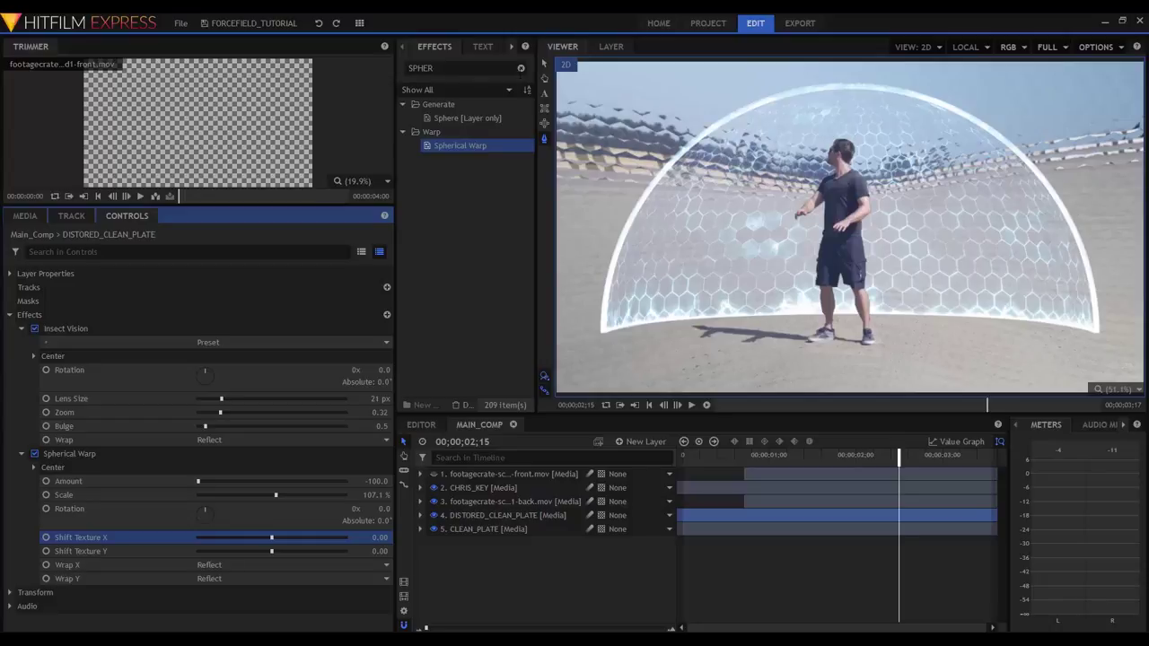
Step: Apply the Set Matte effect to DISTORED_CLEAN_PLATE, using the footagecrate-scififorcefield1-back.mov layer as its source
{"action": "left_click", "coordinate": [520, 68]}
{"action": "type", "text": "set"}
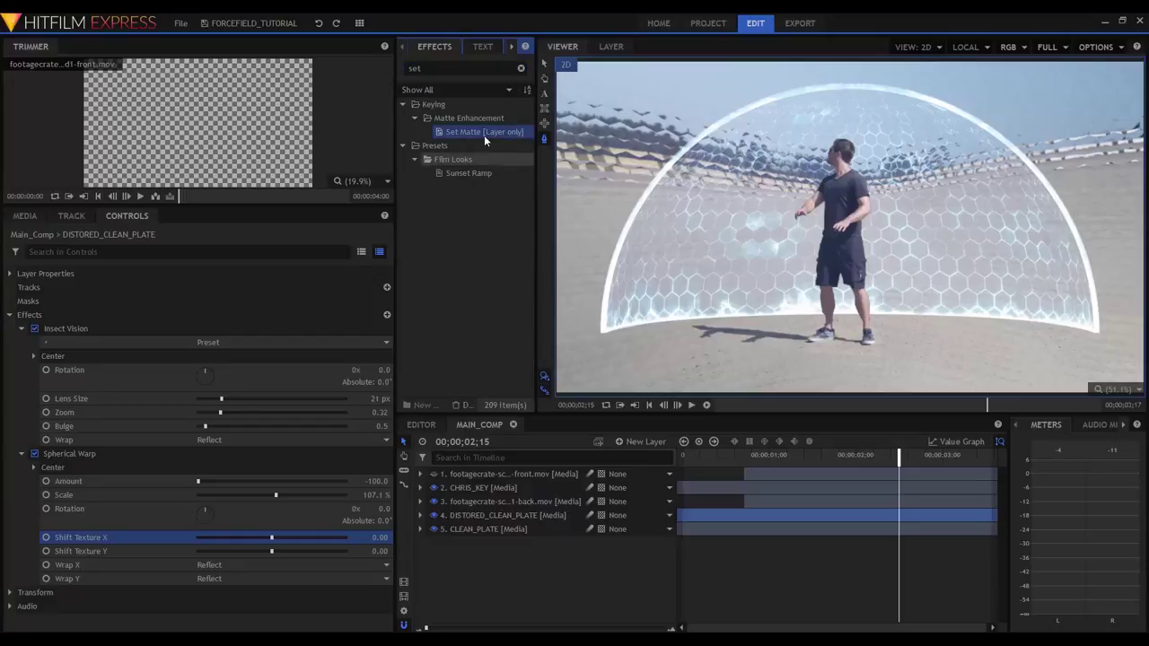
{"action": "left_click_drag", "start_coordinate": [470, 133], "coordinate": [485, 518]}
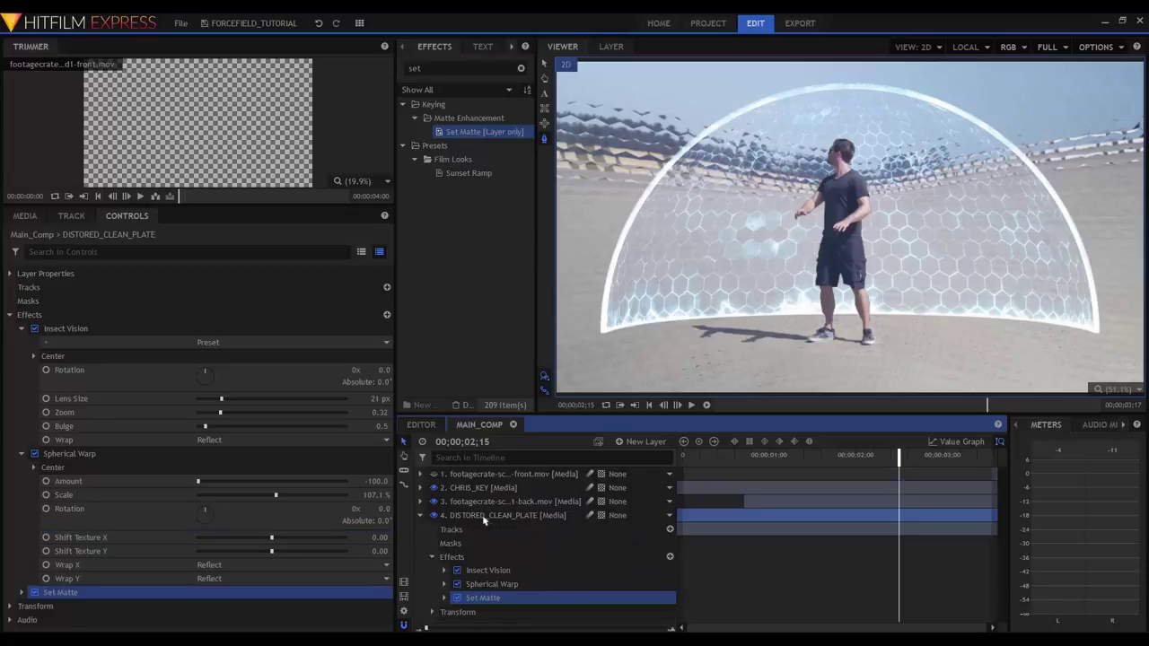
{"action": "left_click", "coordinate": [21, 328]}
{"action": "left_click", "coordinate": [21, 342]}
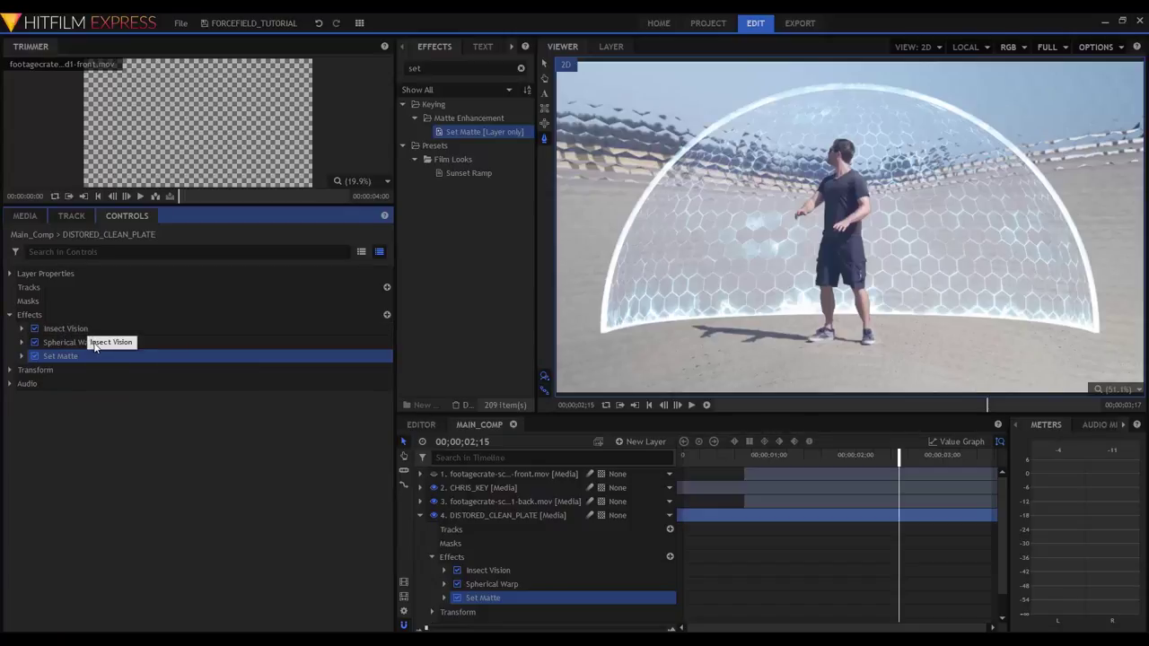
{"action": "left_click", "coordinate": [26, 356]}
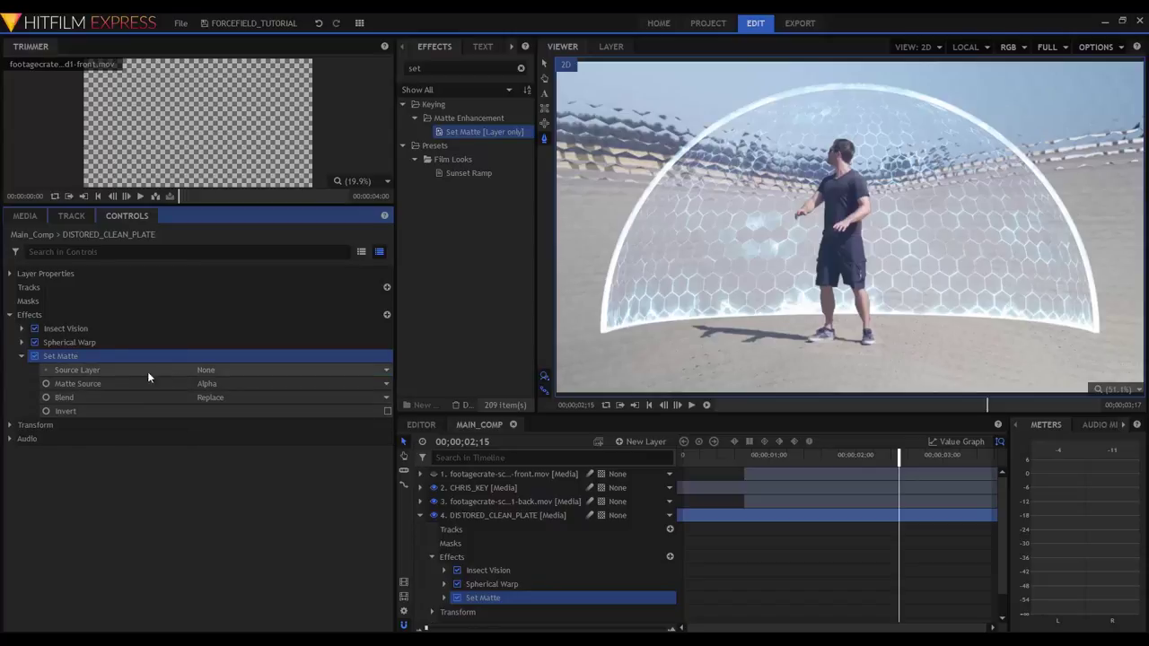
{"action": "left_click", "coordinate": [209, 372]}
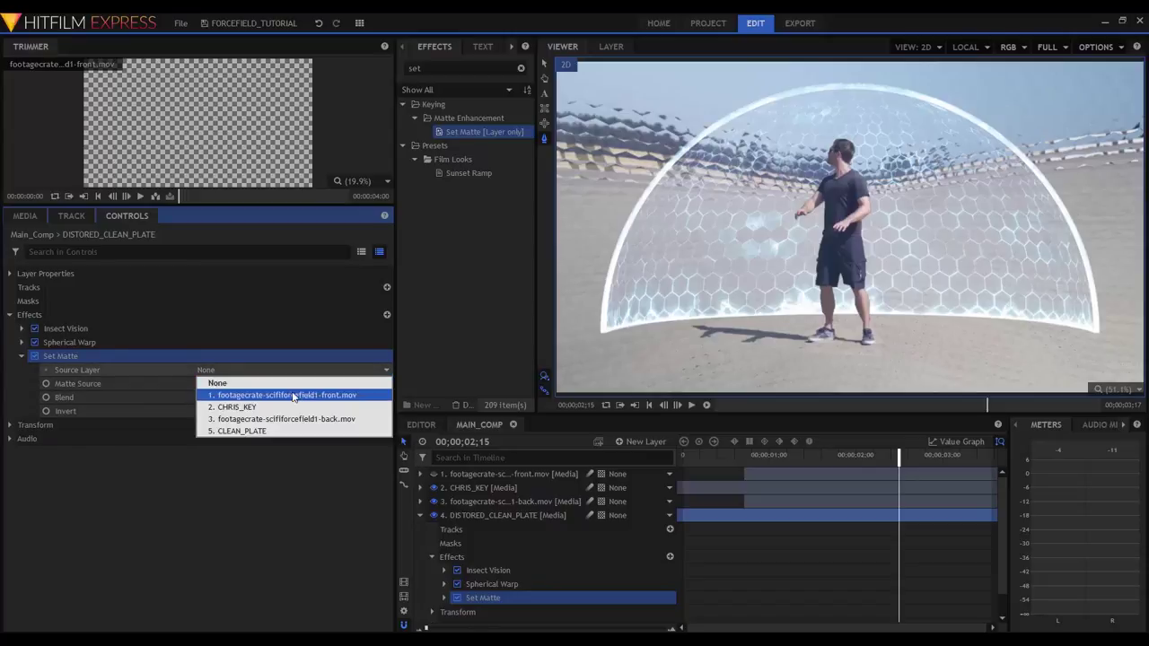
{"action": "left_click", "coordinate": [333, 423]}
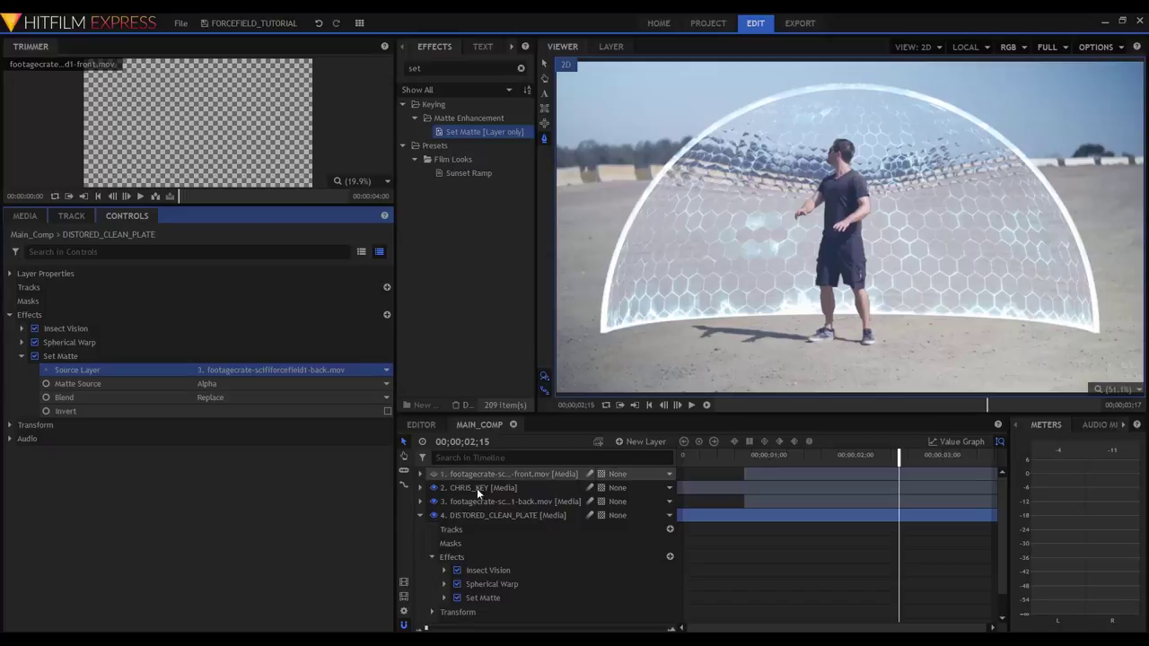
{"action": "left_click", "coordinate": [420, 515]}
Step: Preview the matted distortion and make the front forcefield layer visible again
{"action": "key", "text": "space"}
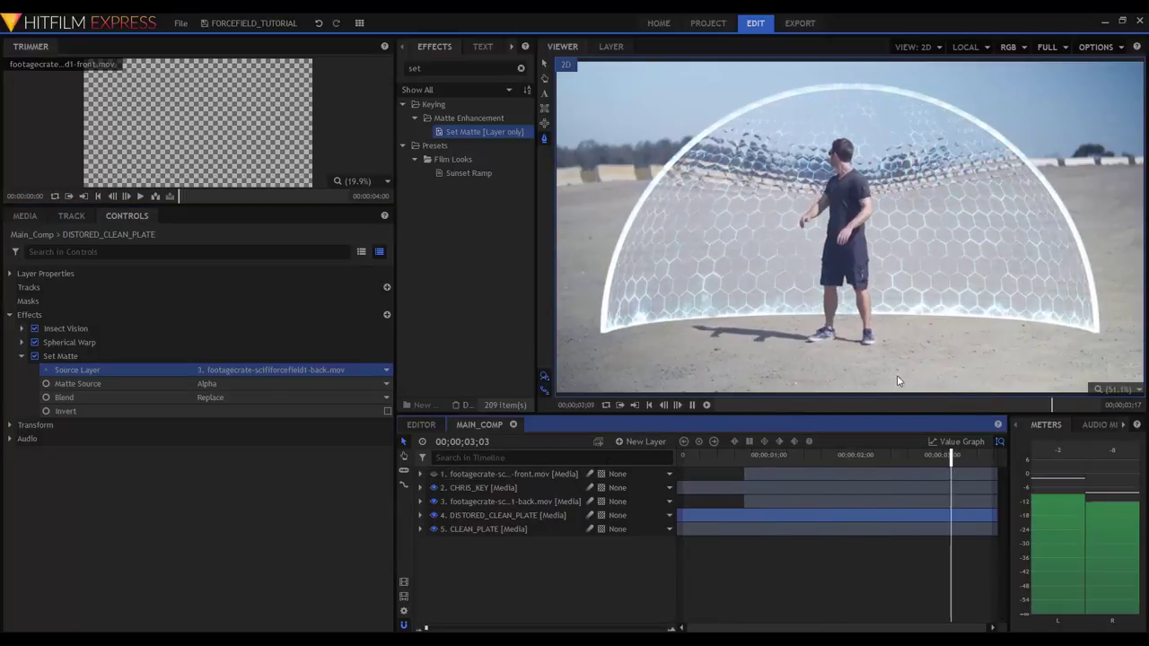
{"action": "key", "text": "space"}
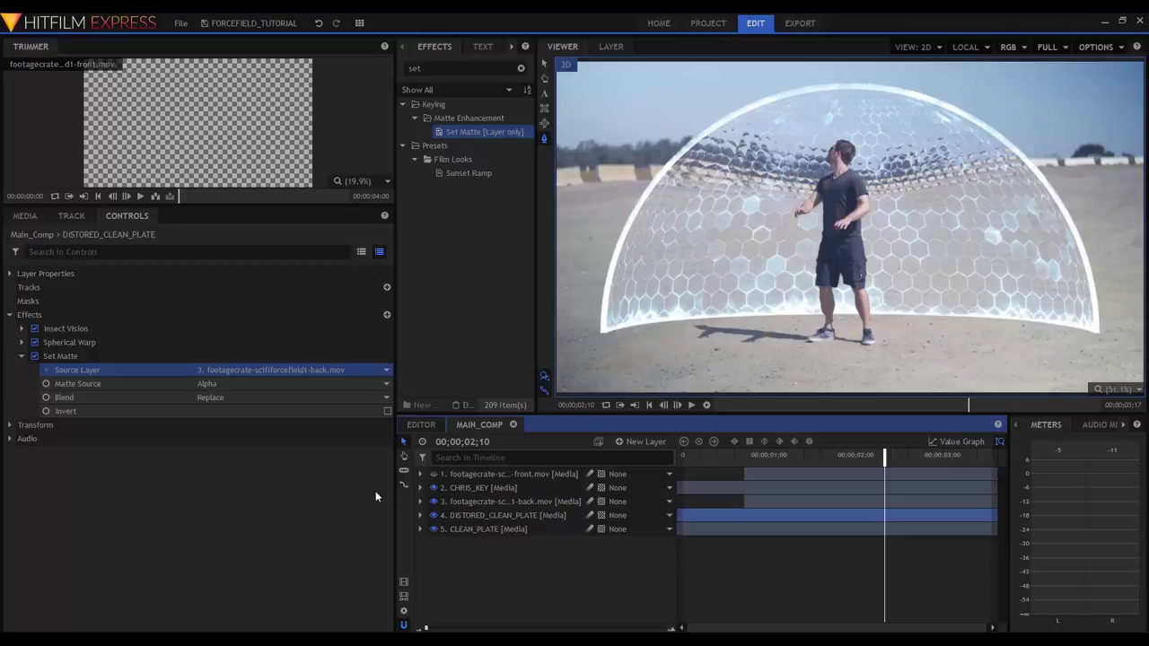
{"action": "left_click", "coordinate": [476, 476]}
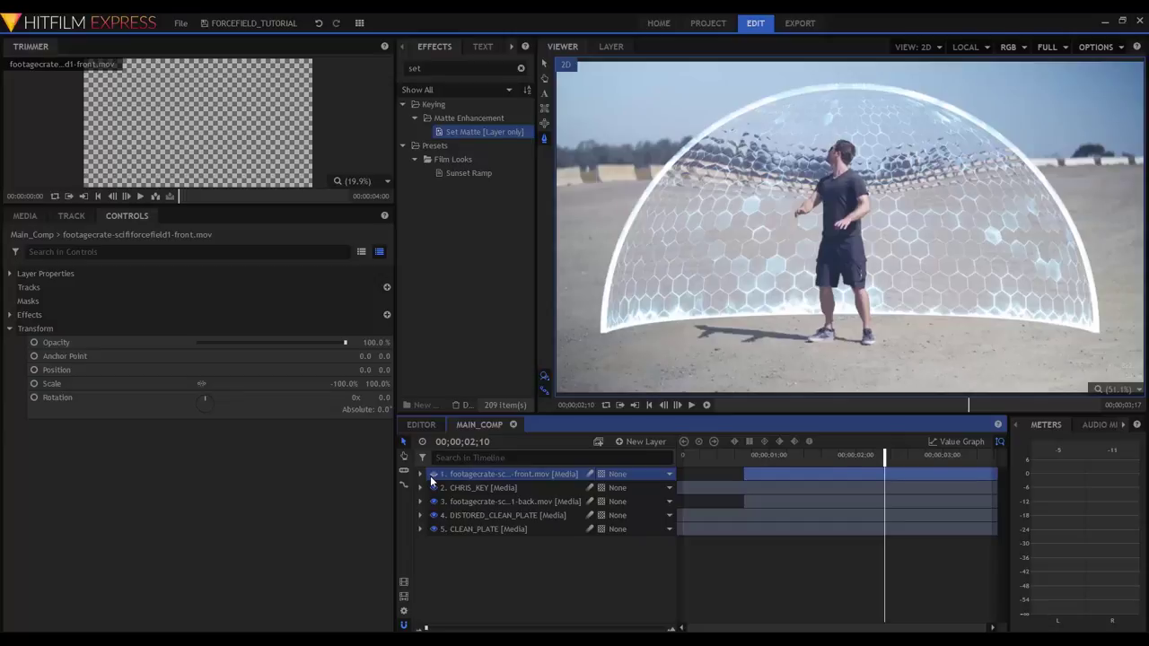
{"action": "key", "text": "space"}
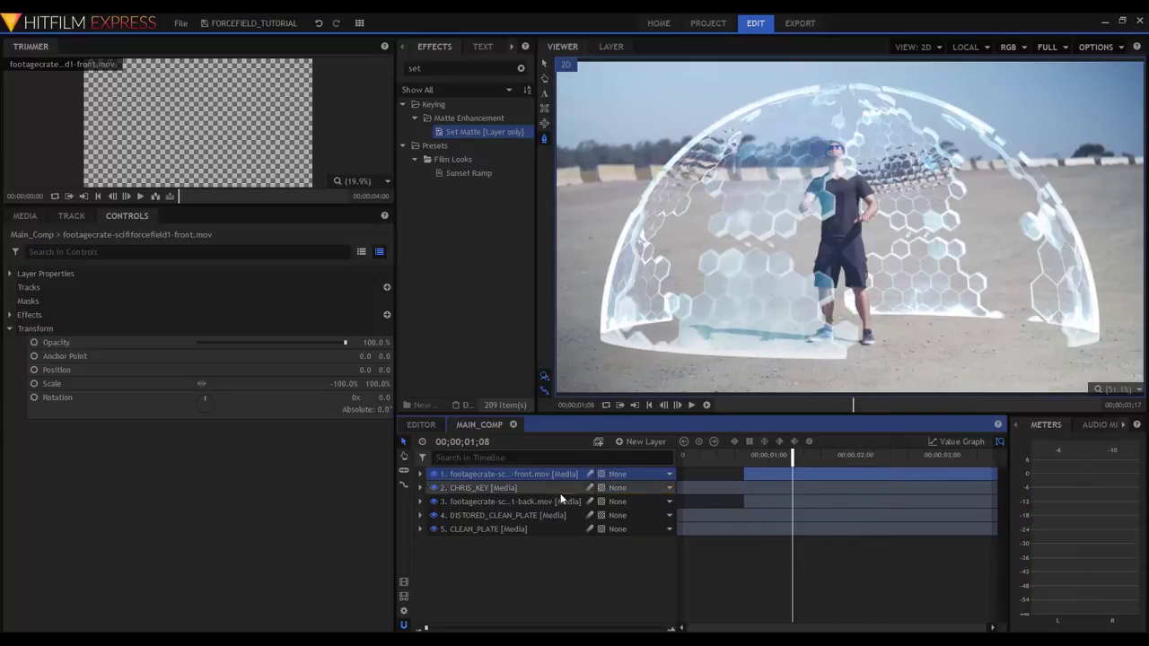
Step: Group the four layers below the front forcefield clip into a new composite shot named EVERYTHING
{"action": "left_click_drag", "start_coordinate": [527, 552], "coordinate": [512, 481]}
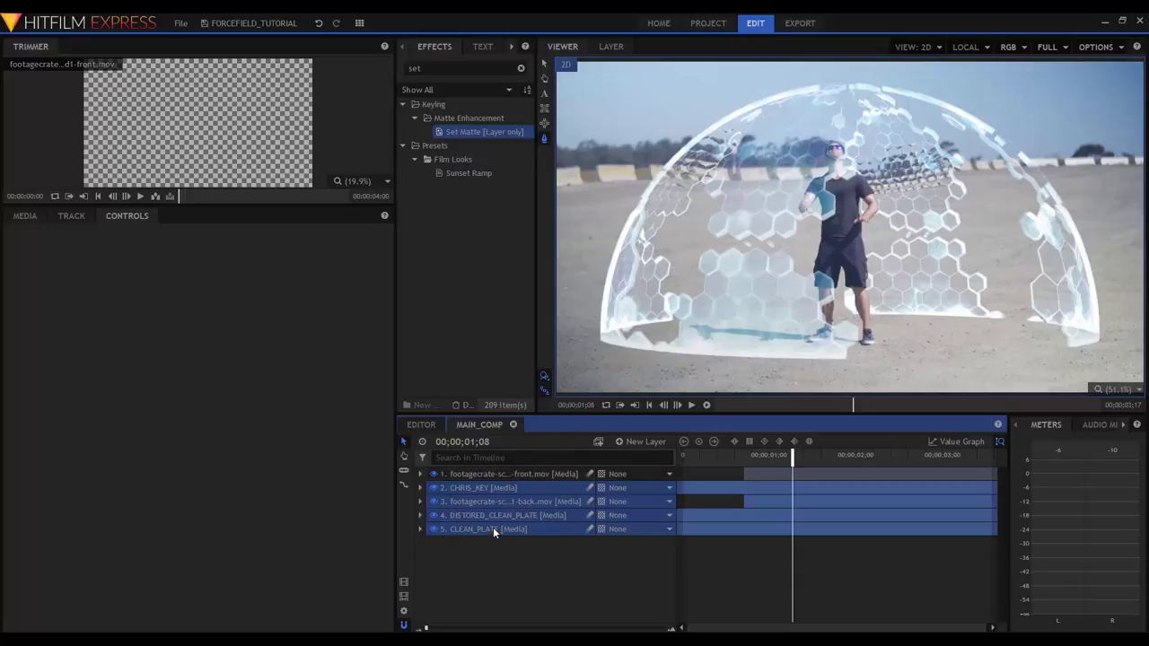
{"action": "right_click", "coordinate": [494, 504]}
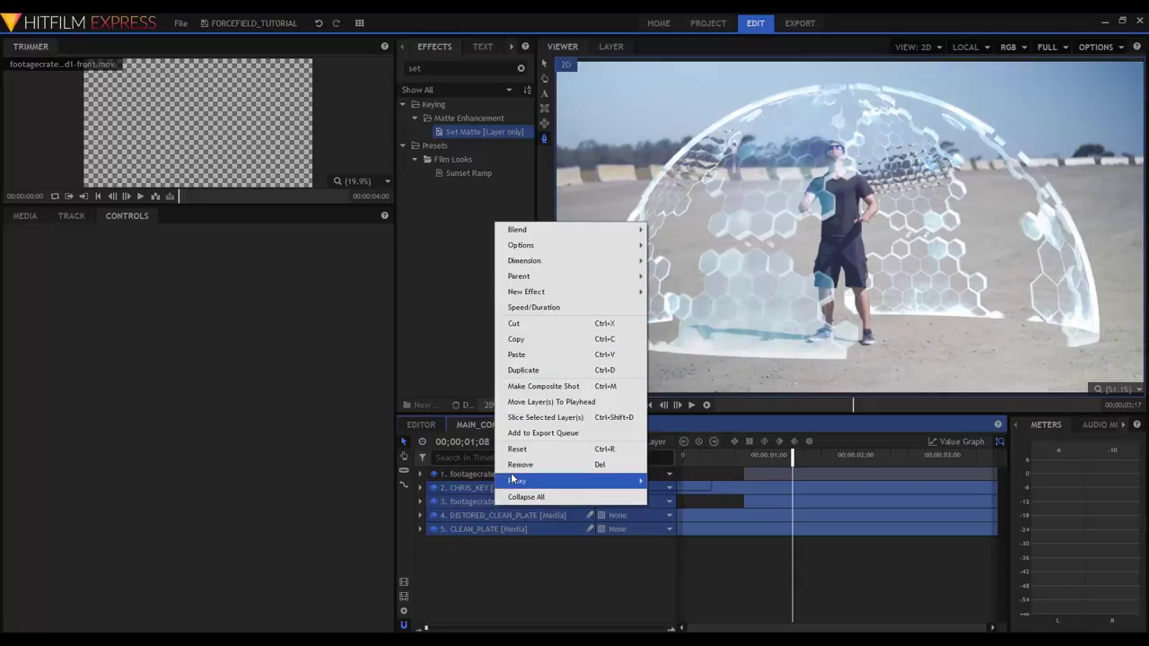
{"action": "left_click", "coordinate": [578, 388]}
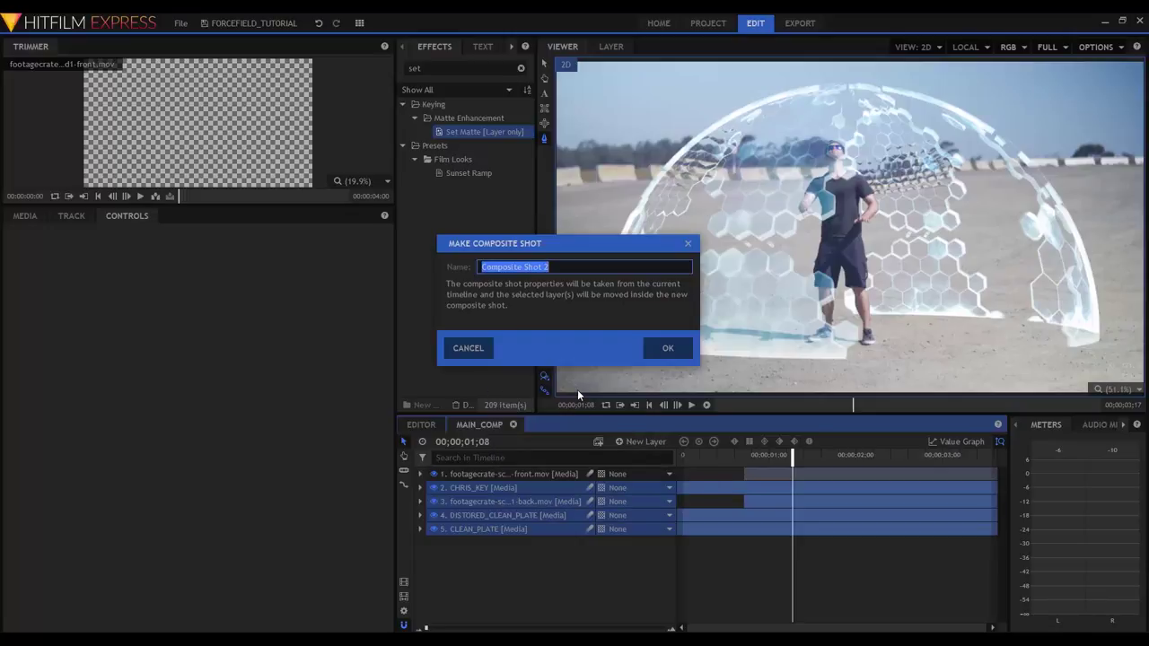
{"action": "type", "text": "EVERYTHING"}
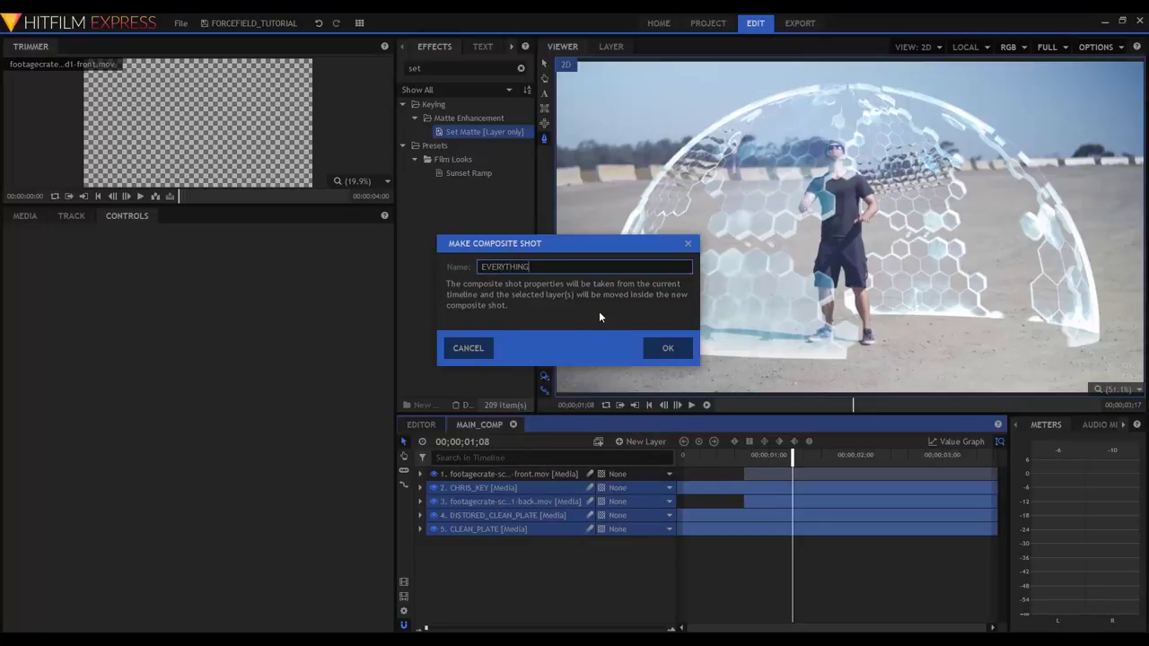
{"action": "key", "text": "Return"}
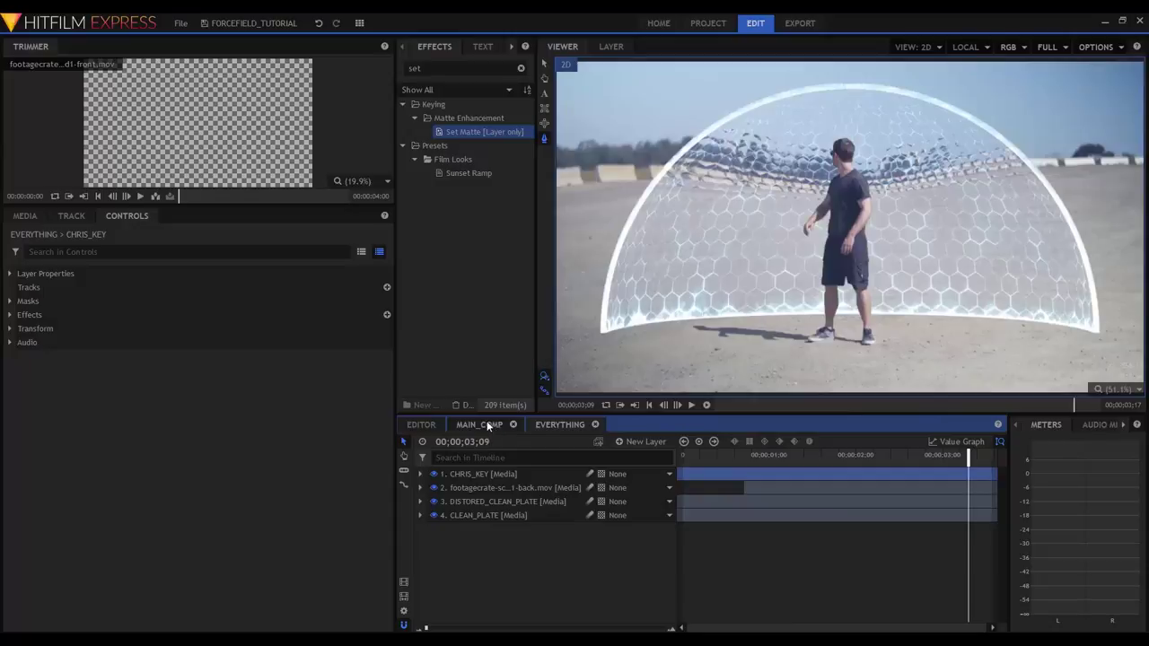
Step: Duplicate the EVERYTHING composite layer in MAIN_COMP, return to the start of the timeline and select the upper copy
{"action": "left_click", "coordinate": [491, 425]}
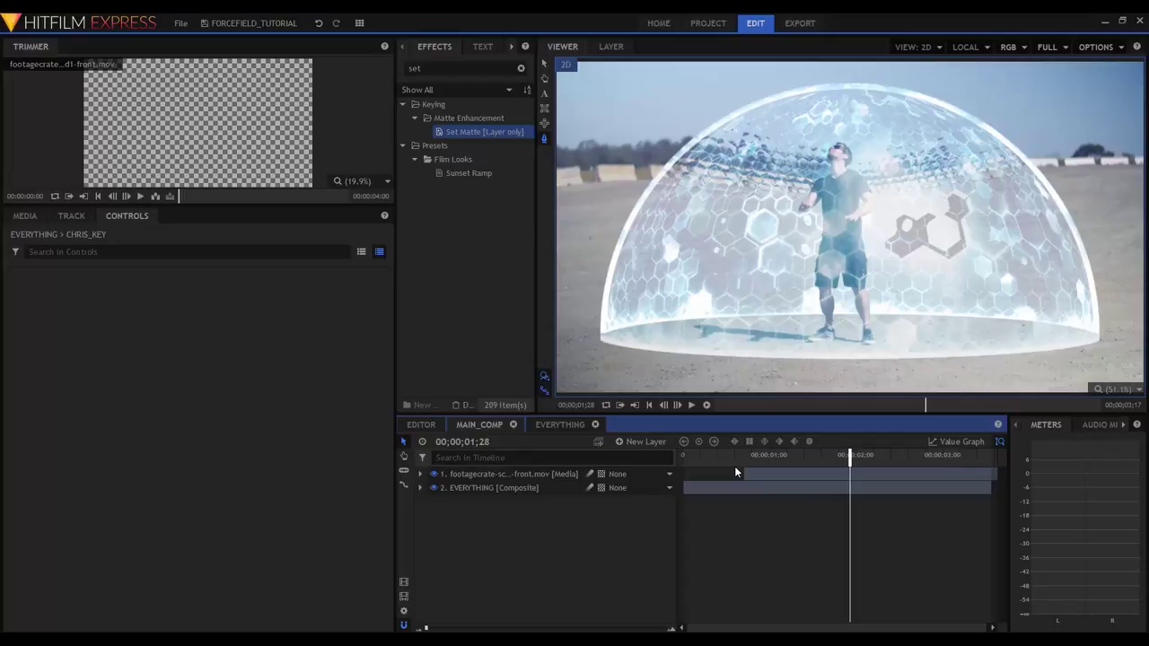
{"action": "left_click", "coordinate": [506, 486]}
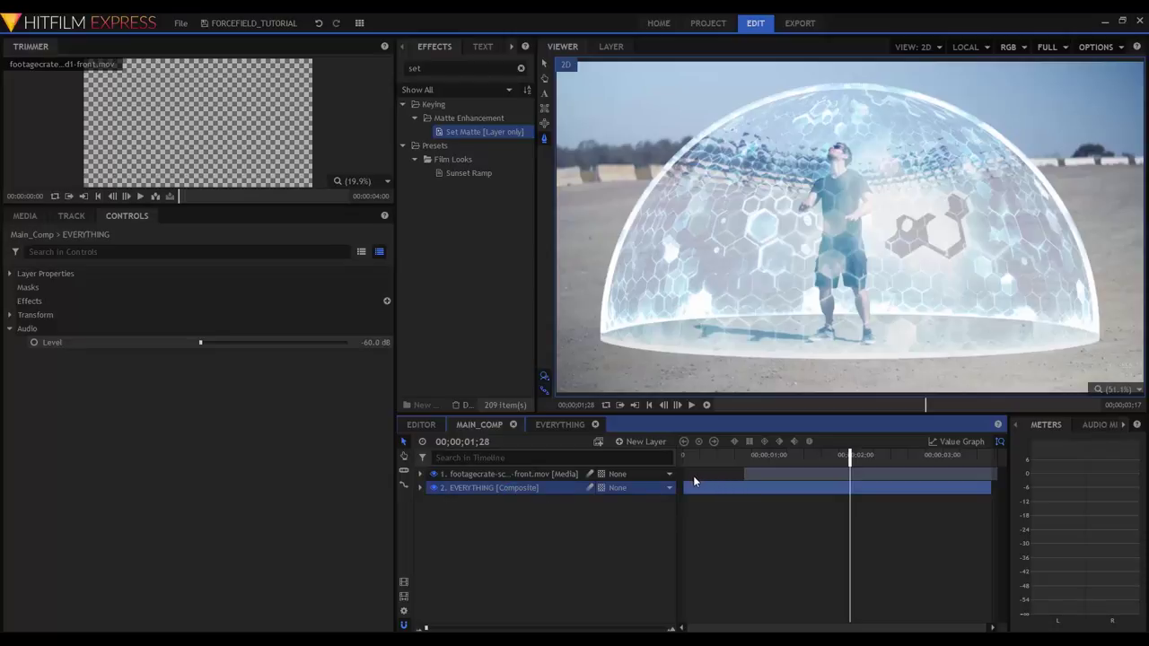
{"action": "key", "text": "ctrl+d"}
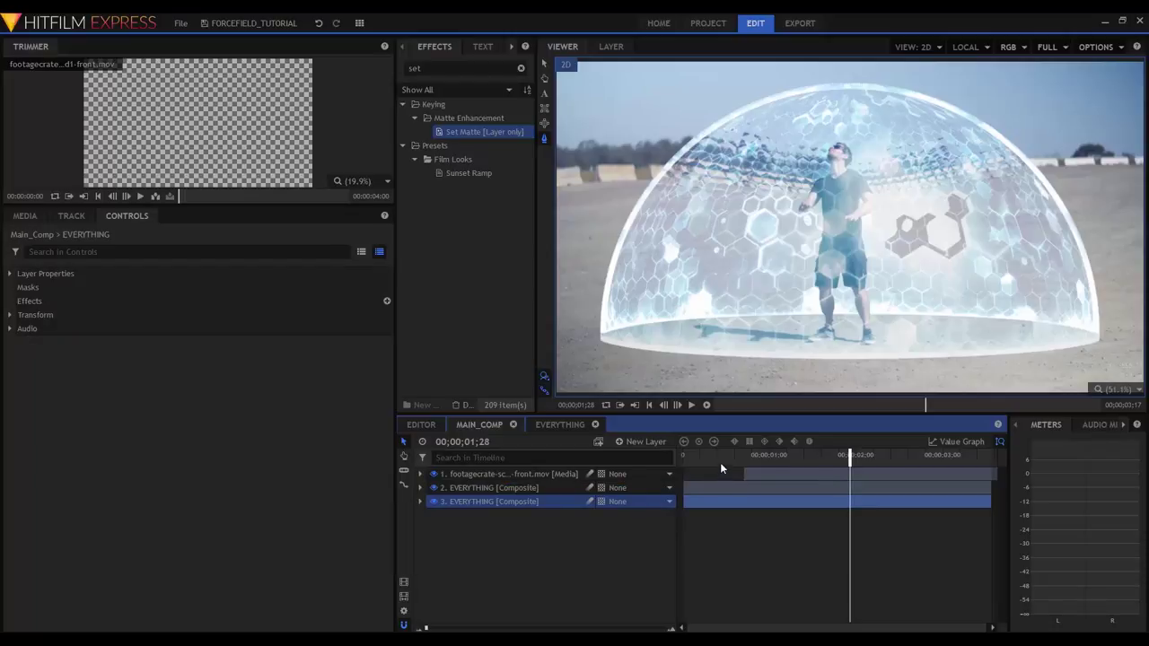
{"action": "key", "text": "Home"}
{"action": "left_click", "coordinate": [475, 489]}
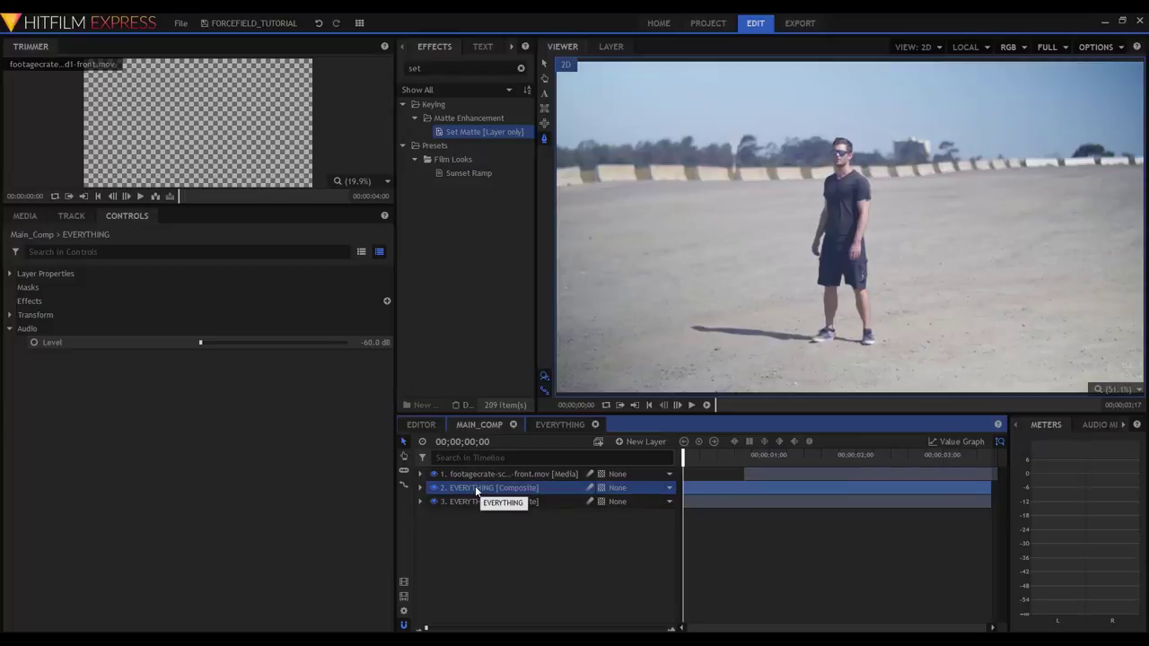
Step: Copy the Insect Vision, Spherical Warp and Set Matte effects from DISTORED_CLEAN_PLATE onto the upper EVERYTHING layer in MAIN_COMP
{"action": "left_click", "coordinate": [544, 423]}
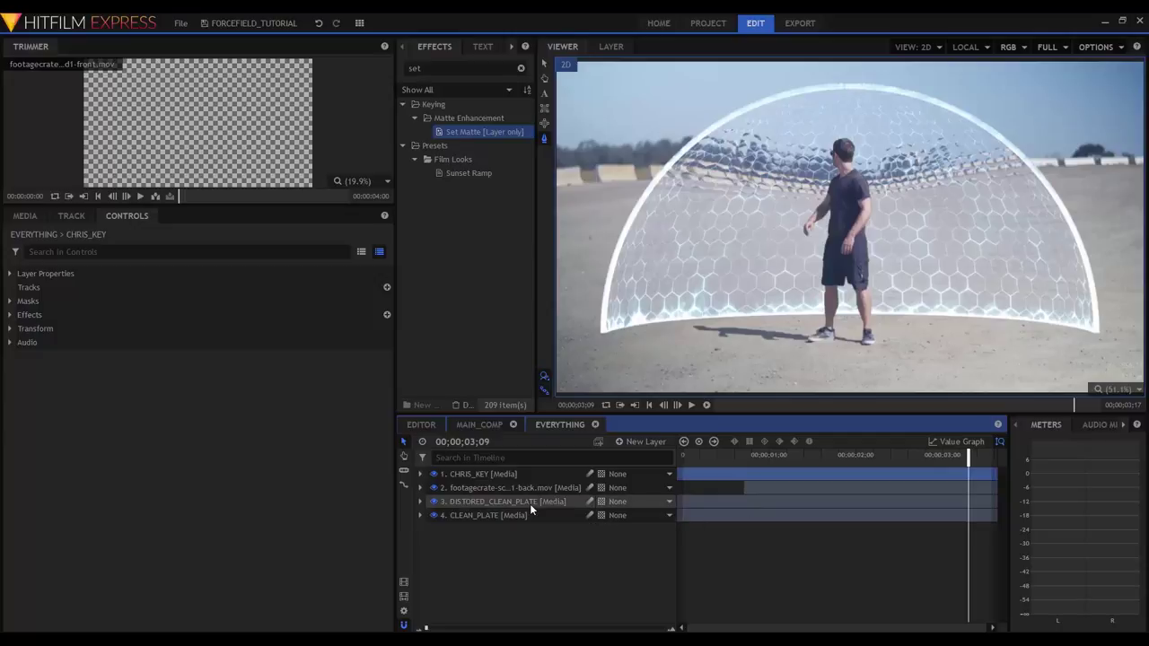
{"action": "left_click", "coordinate": [529, 504]}
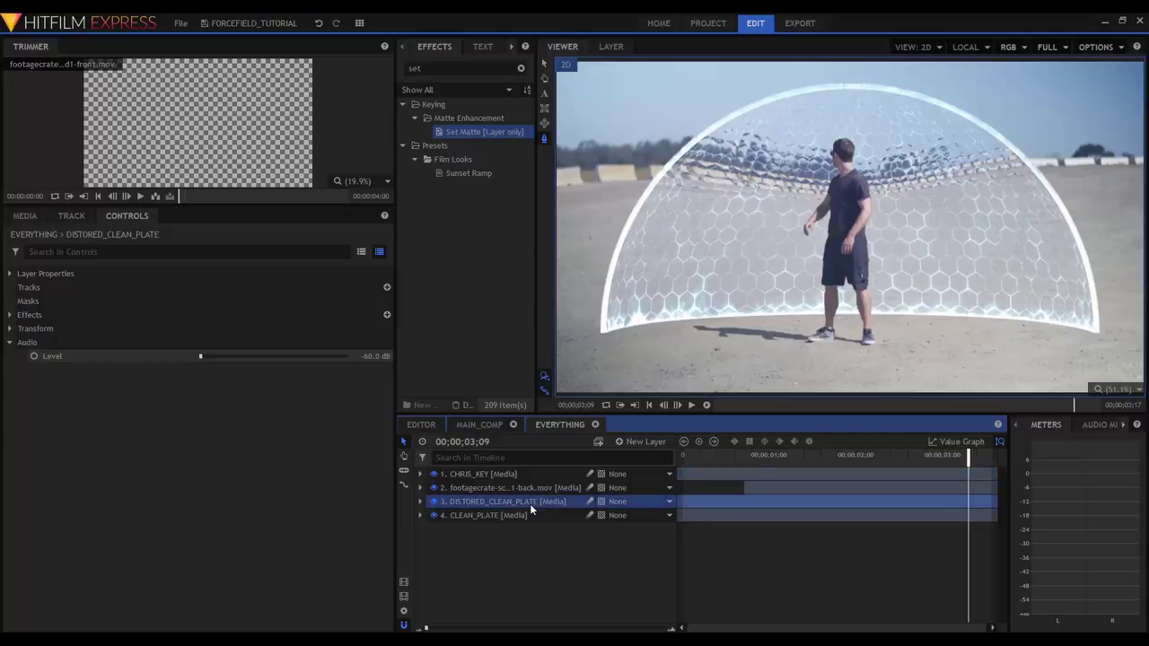
{"action": "left_click", "coordinate": [10, 314]}
{"action": "left_click", "coordinate": [63, 328]}
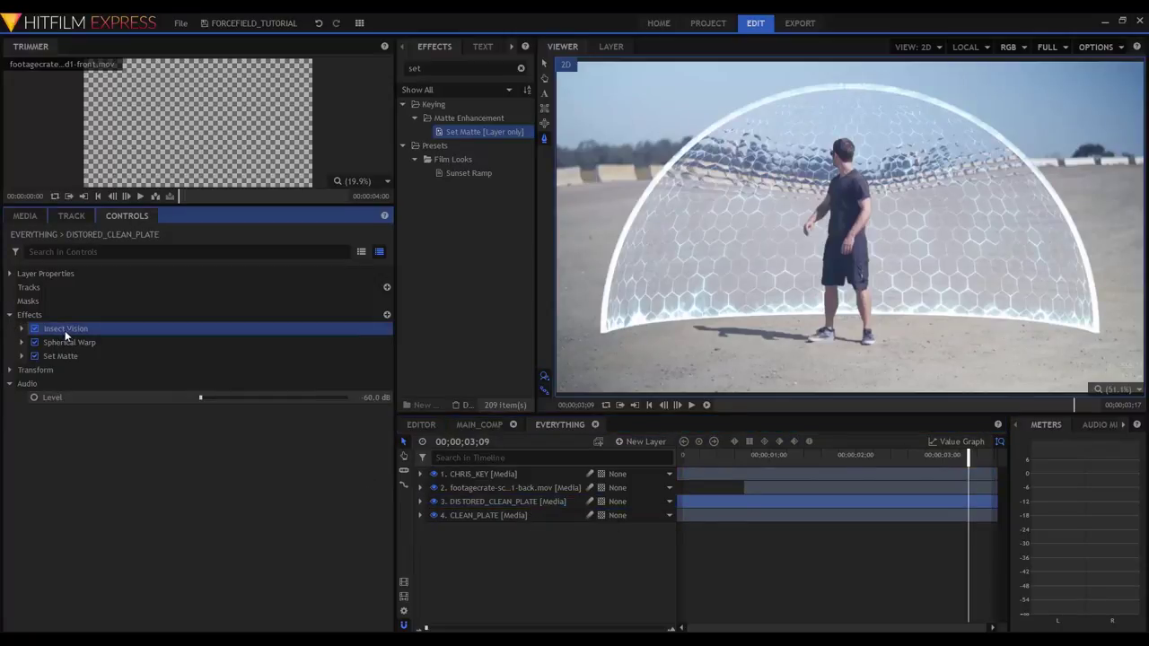
{"action": "left_click_drag", "start_coordinate": [65, 330], "coordinate": [68, 354]}
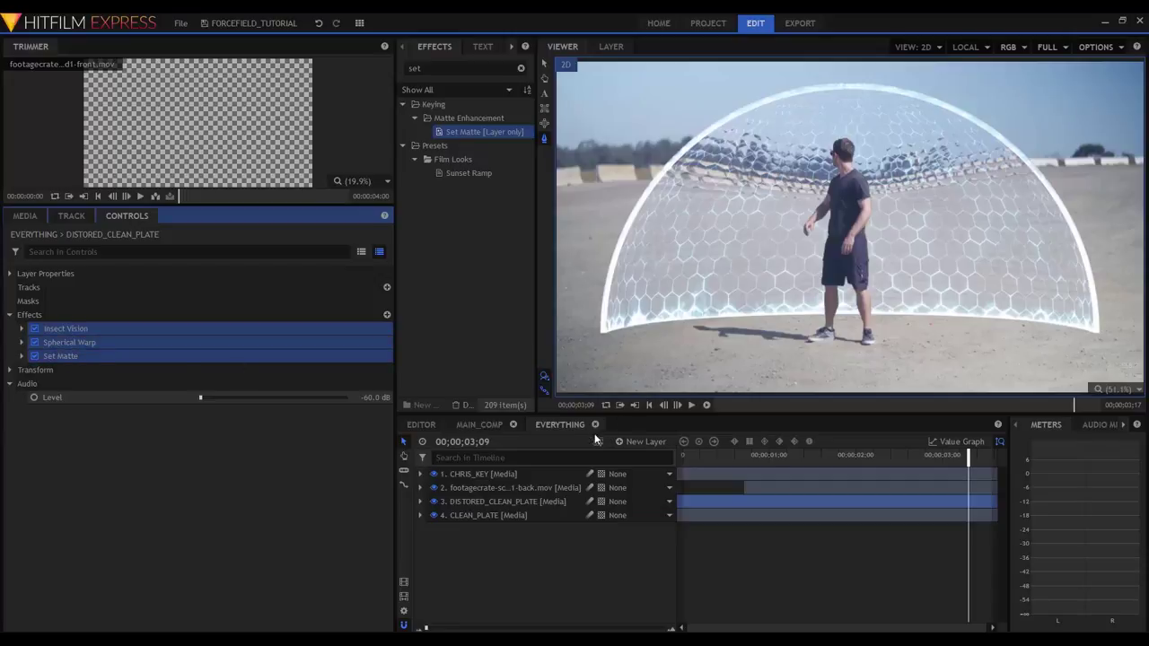
{"action": "left_click", "coordinate": [489, 424]}
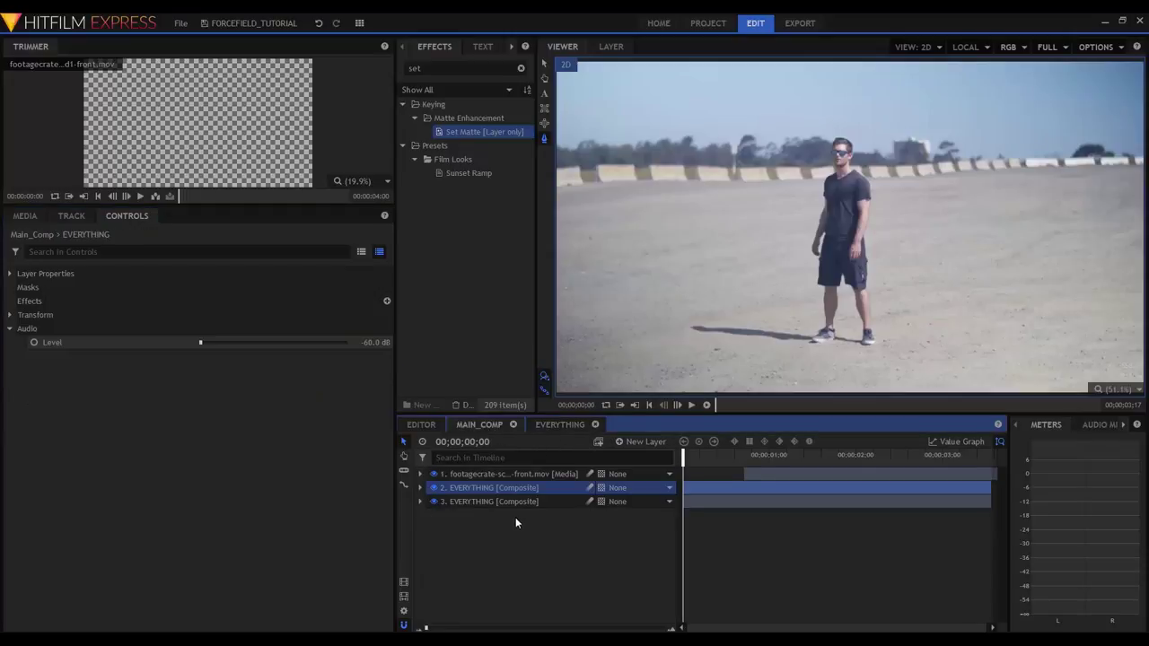
{"action": "key", "text": "ctrl+v"}
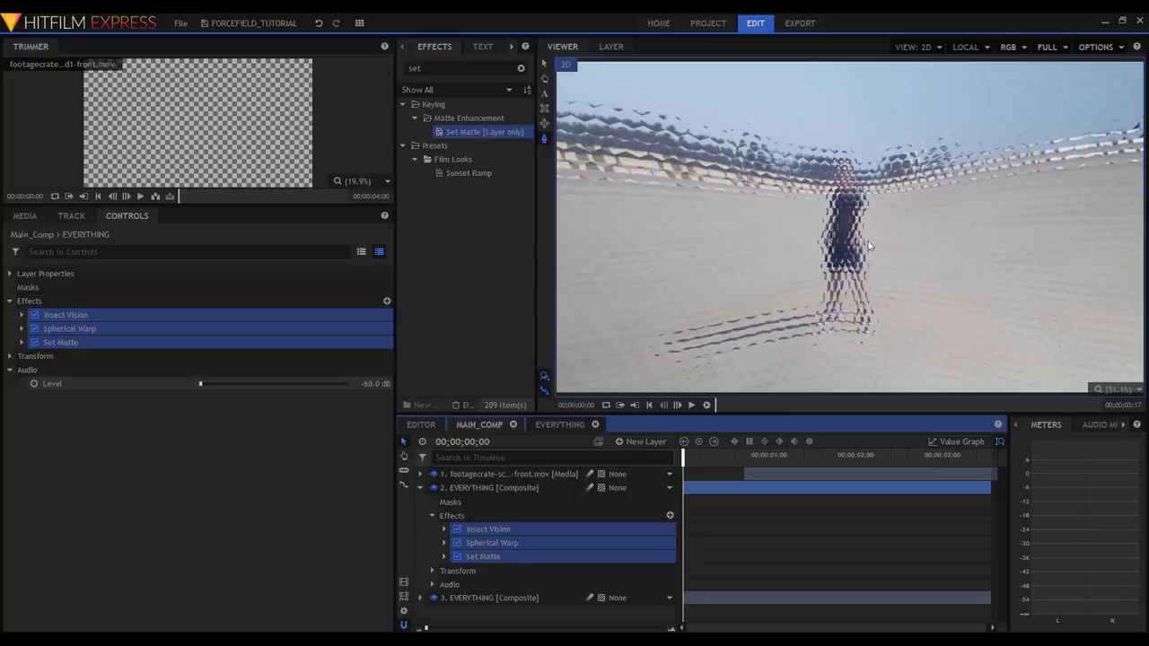
Step: Disable Spherical Warp on the upper EVERYTHING layer and set its Set Matte source layer to footagecrate-scififorcefield1-front.mov
{"action": "left_click", "coordinate": [289, 439]}
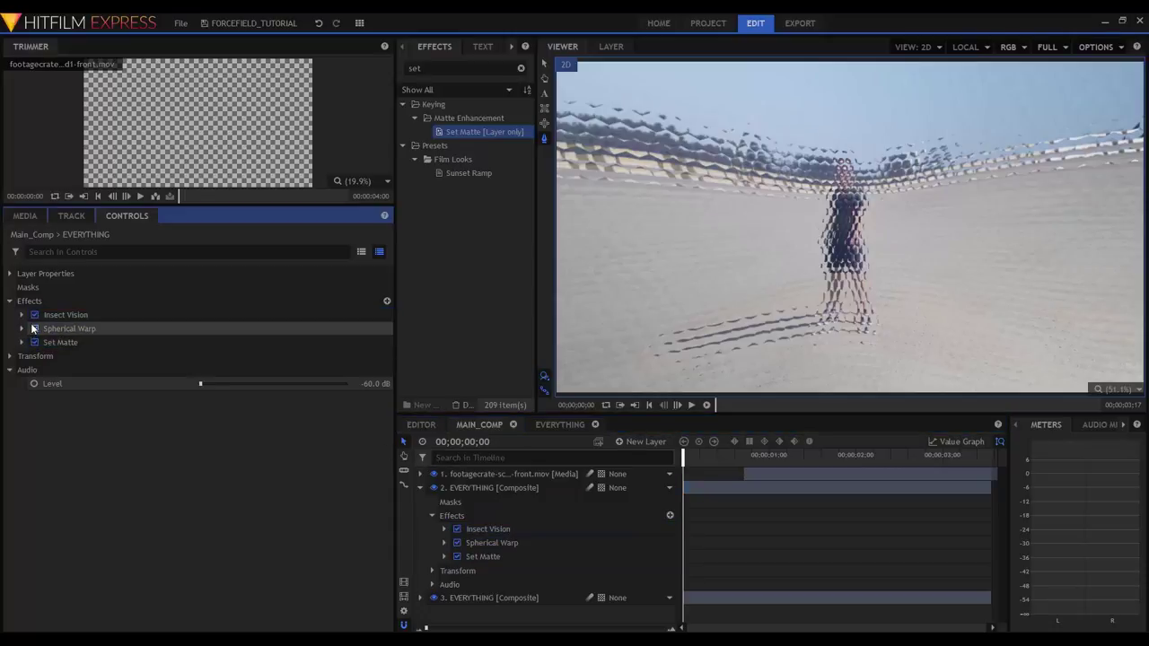
{"action": "left_click", "coordinate": [34, 330]}
{"action": "left_click", "coordinate": [72, 343]}
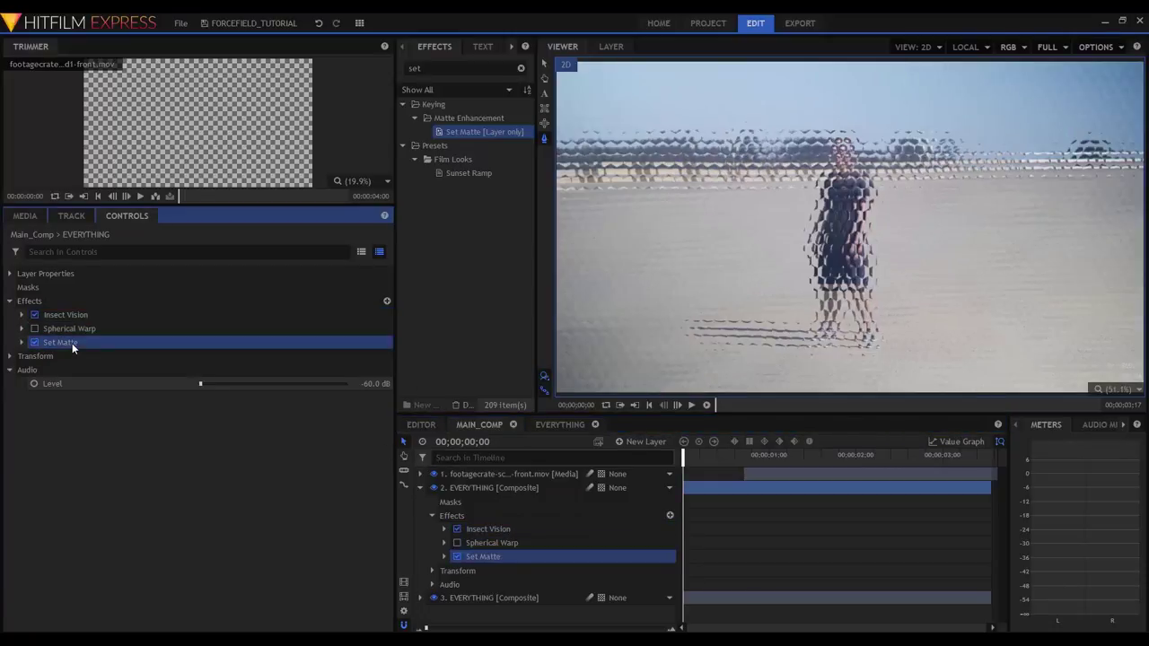
{"action": "left_click", "coordinate": [21, 342]}
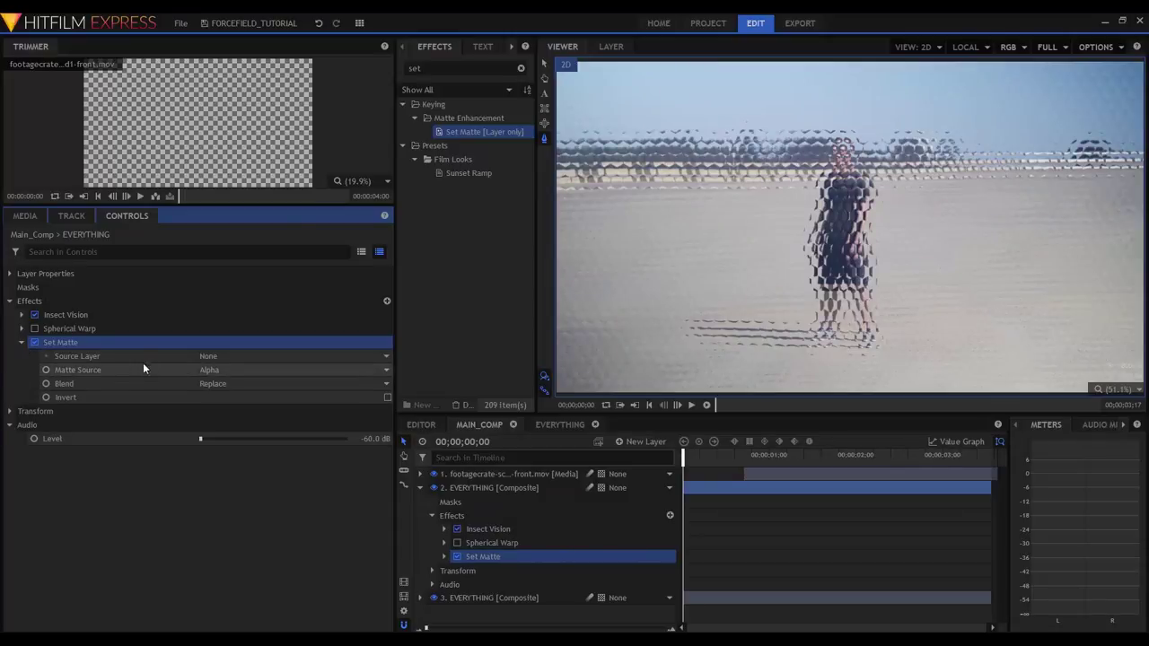
{"action": "left_click", "coordinate": [202, 357]}
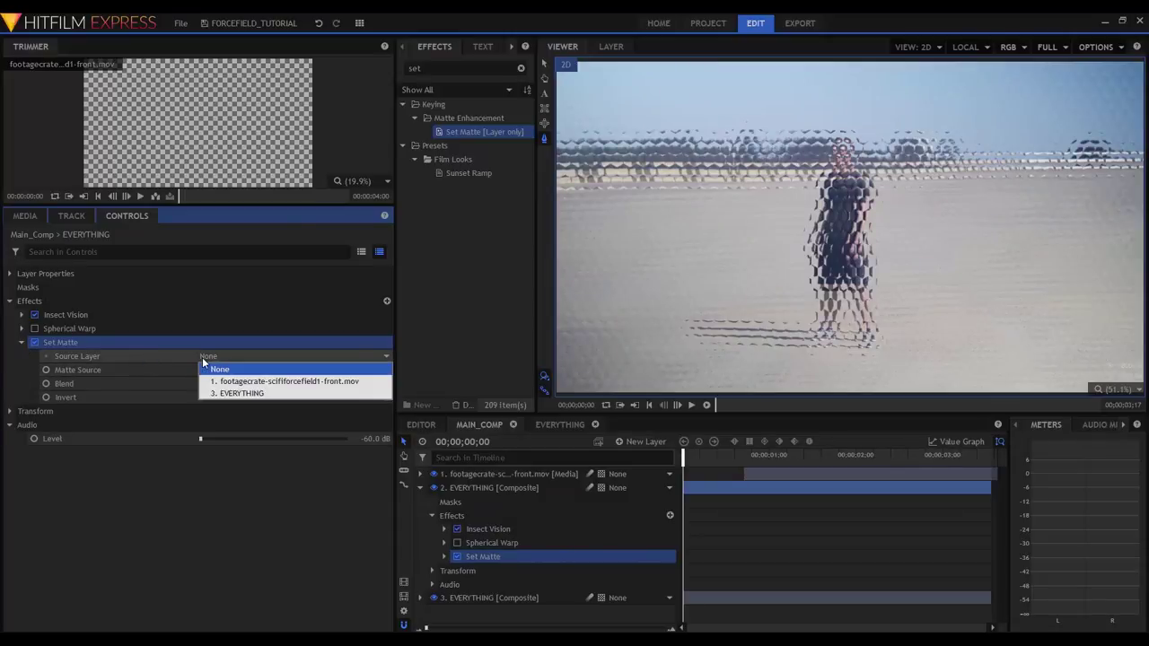
{"action": "left_click", "coordinate": [274, 382]}
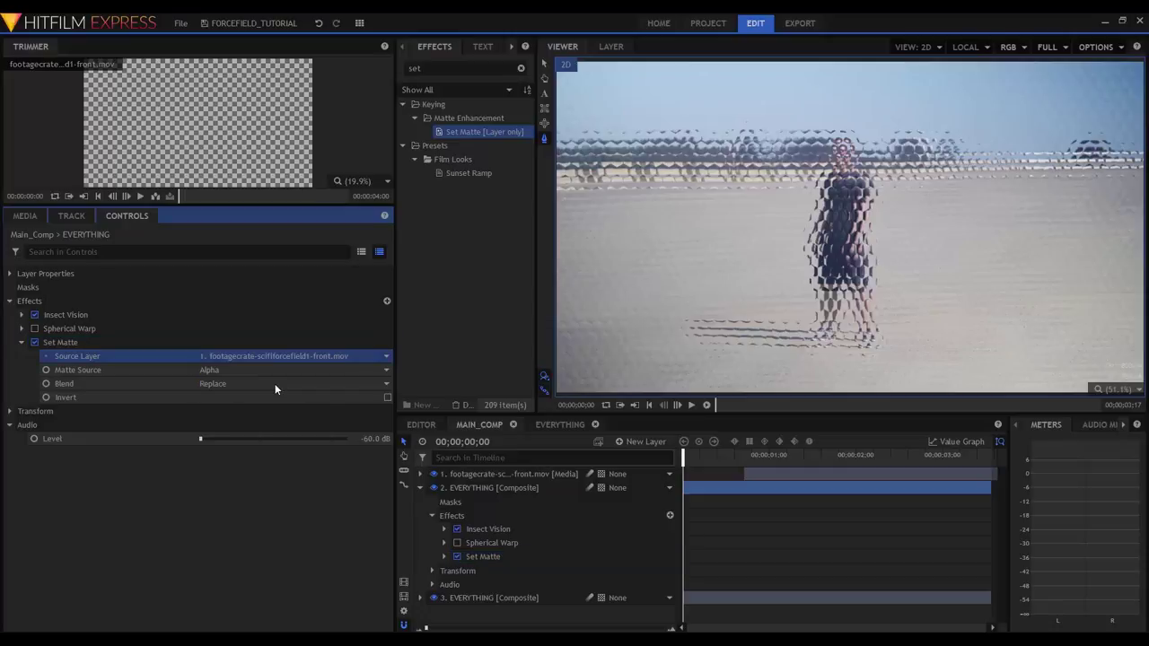
Step: Play back the section from about one second onward several times to examine the distortion seen through the front forcefield
{"action": "left_click", "coordinate": [781, 454]}
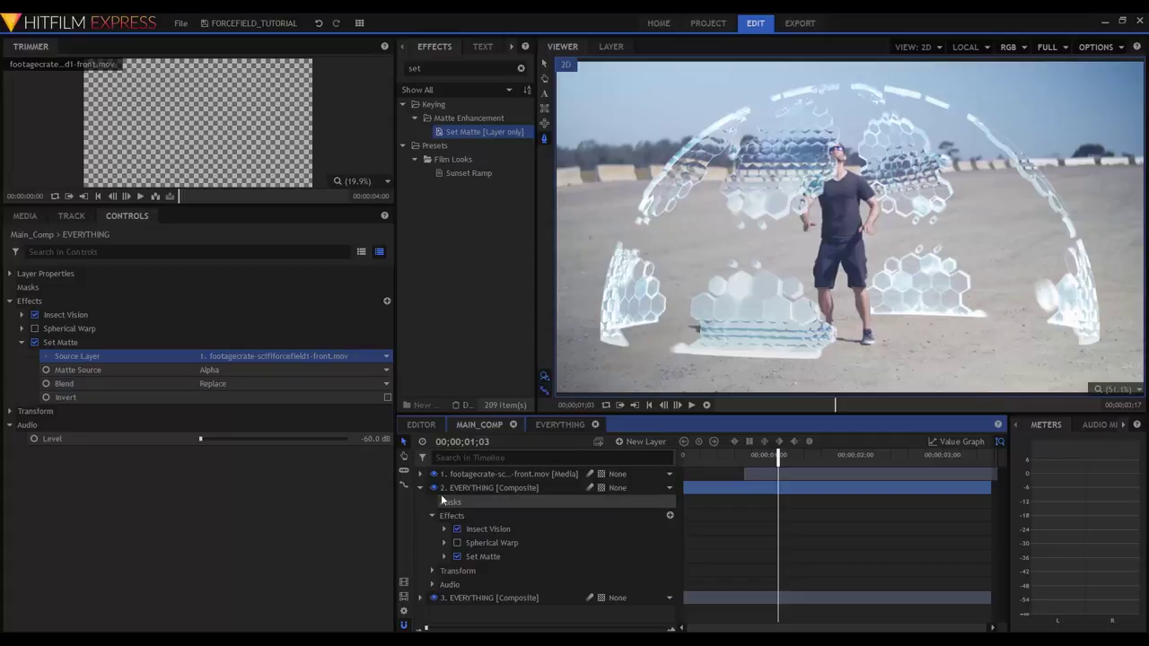
{"action": "left_click", "coordinate": [420, 488]}
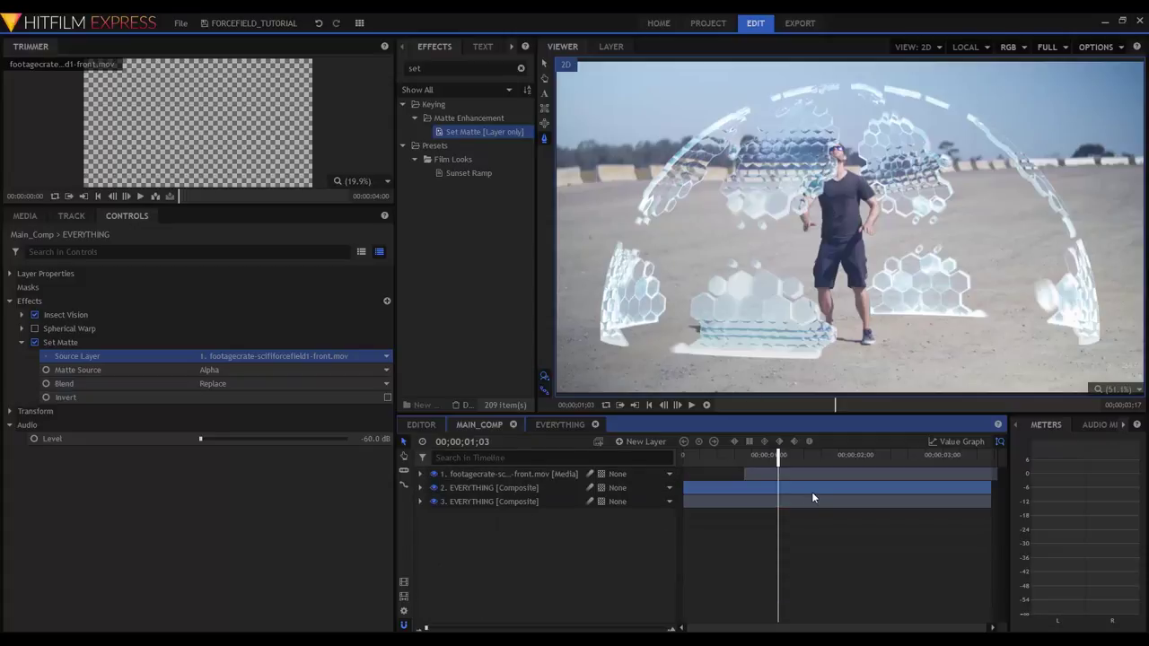
{"action": "key", "text": "space"}
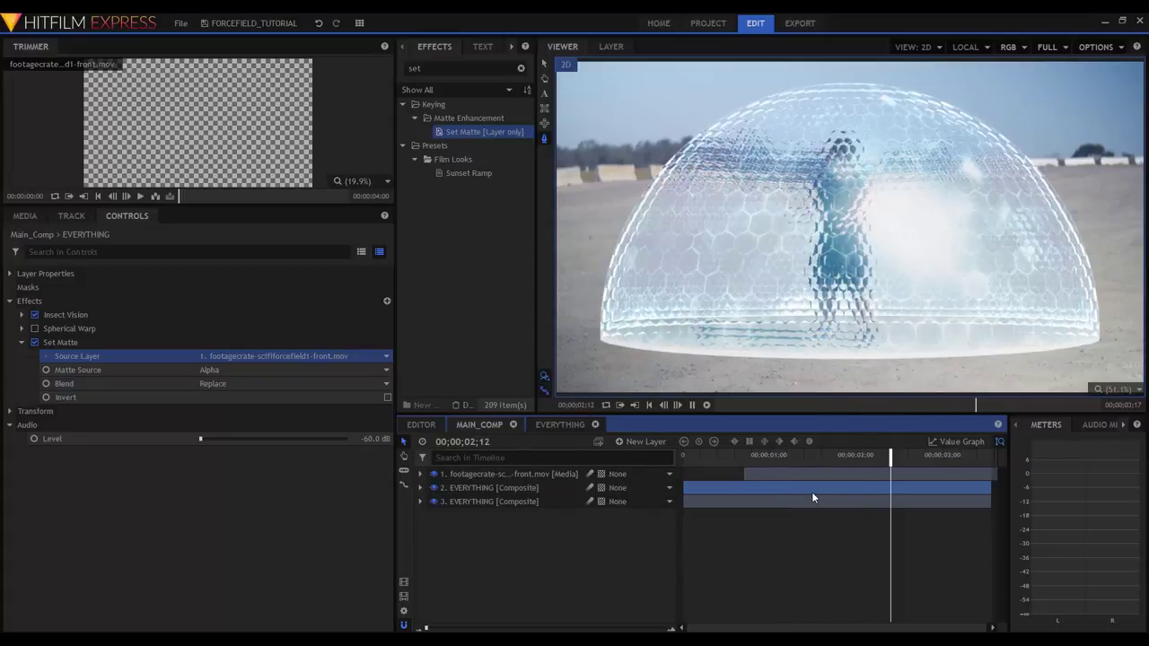
{"action": "key", "text": "space"}
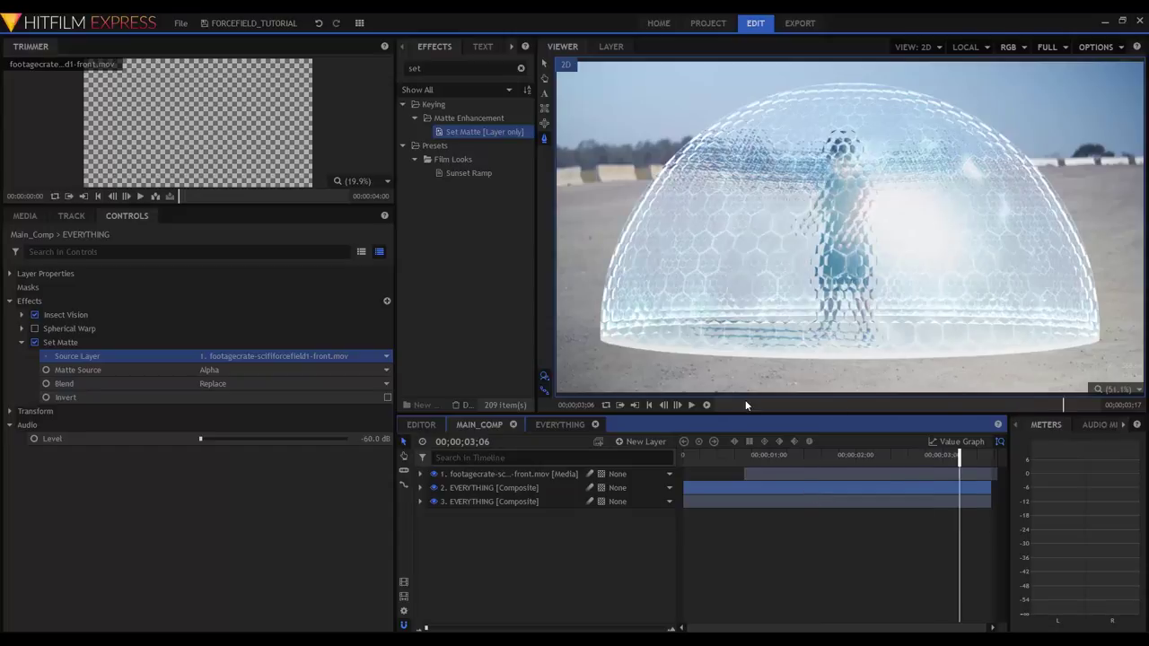
{"action": "left_click", "coordinate": [795, 455]}
{"action": "key", "text": "space"}
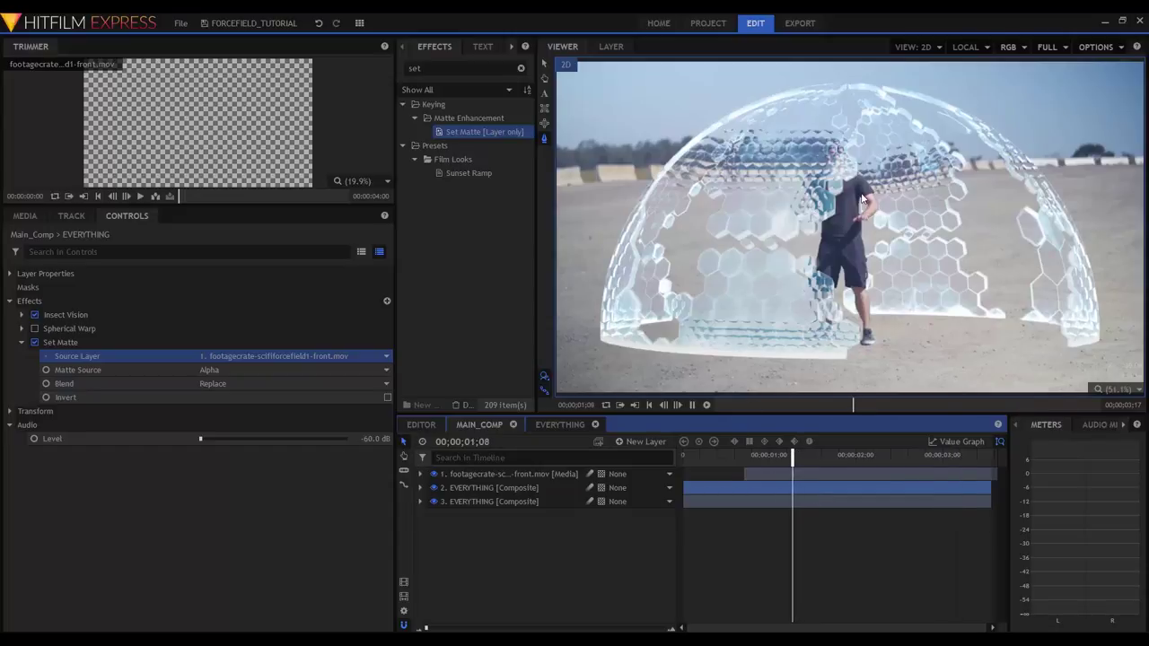
{"action": "key", "text": "space"}
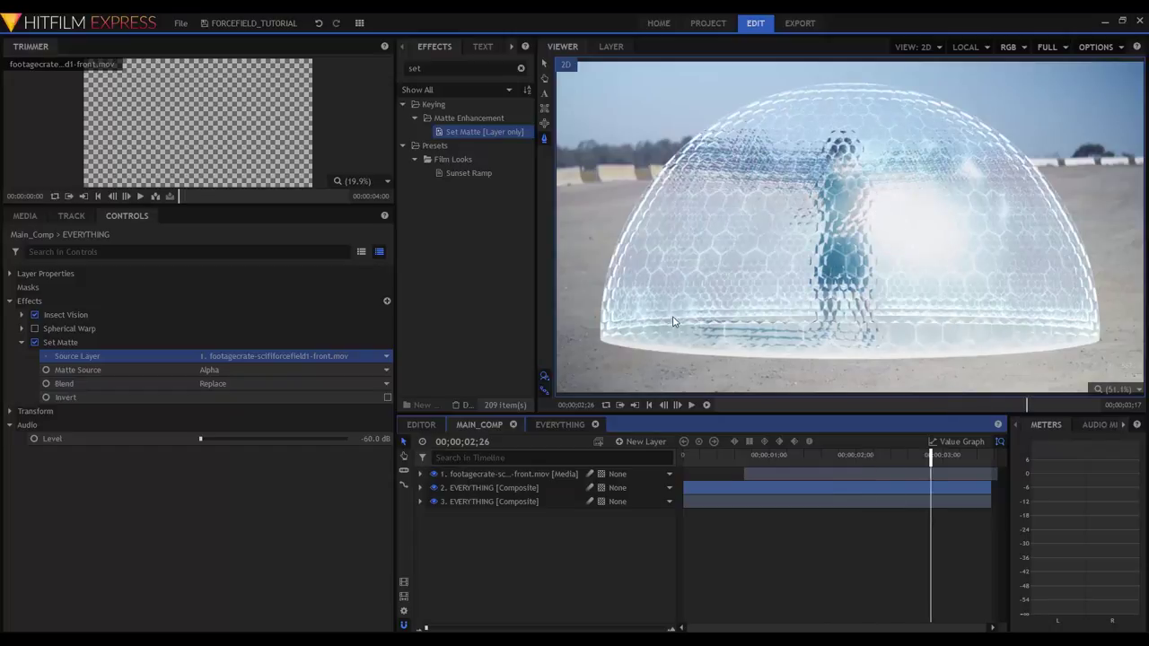
{"action": "left_click", "coordinate": [790, 455]}
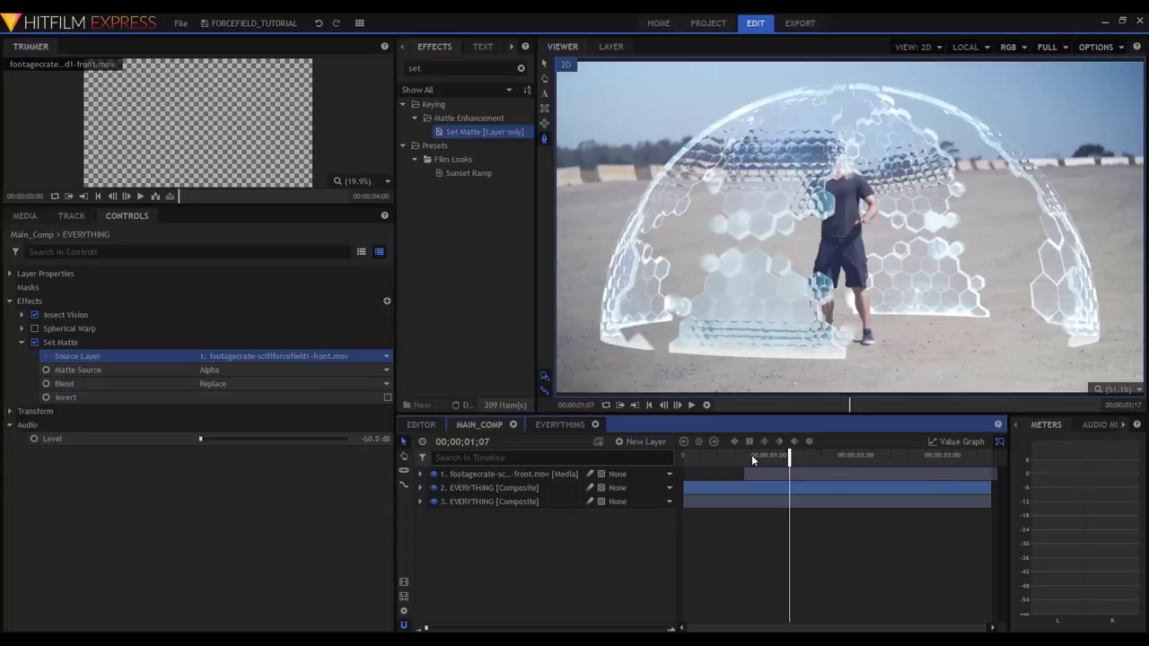
{"action": "key", "text": "space"}
{"action": "key", "text": "space"}
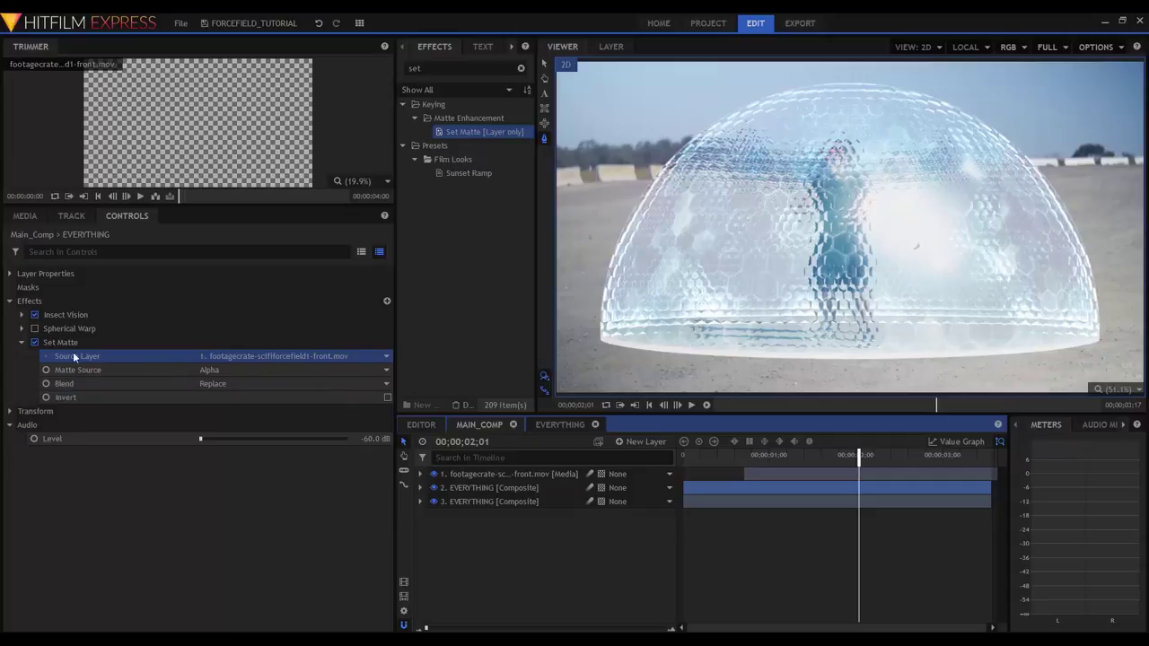
Step: Try Spherical Warp on the upper EVERYTHING layer again with its Amount set to 68
{"action": "left_click", "coordinate": [35, 329]}
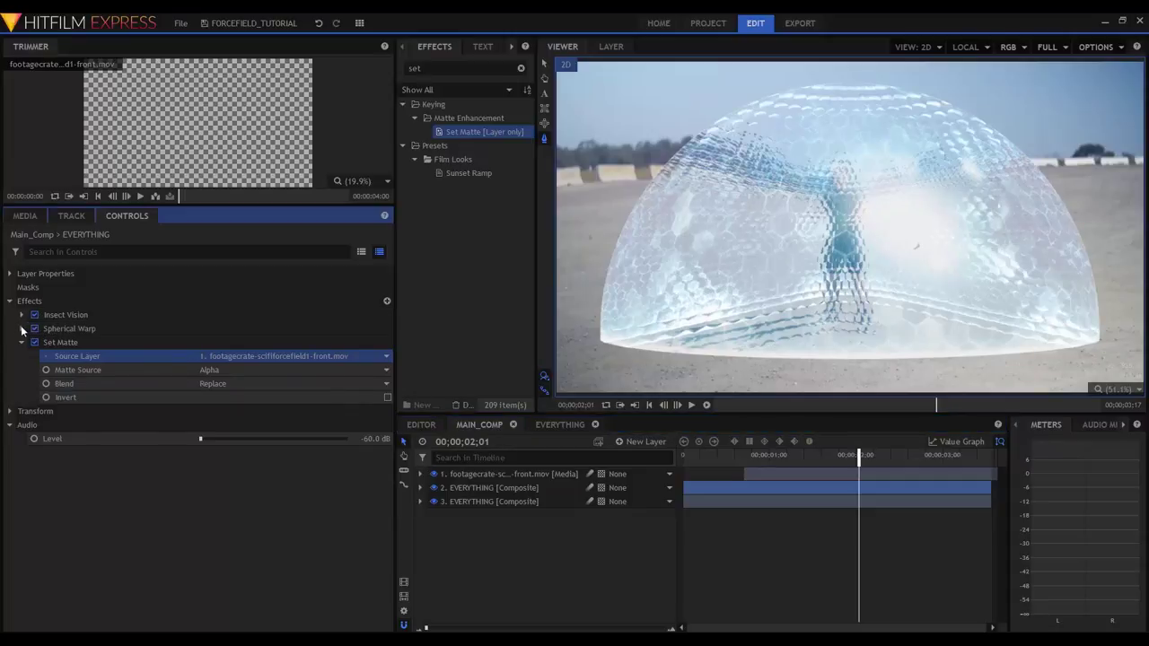
{"action": "left_click", "coordinate": [21, 328]}
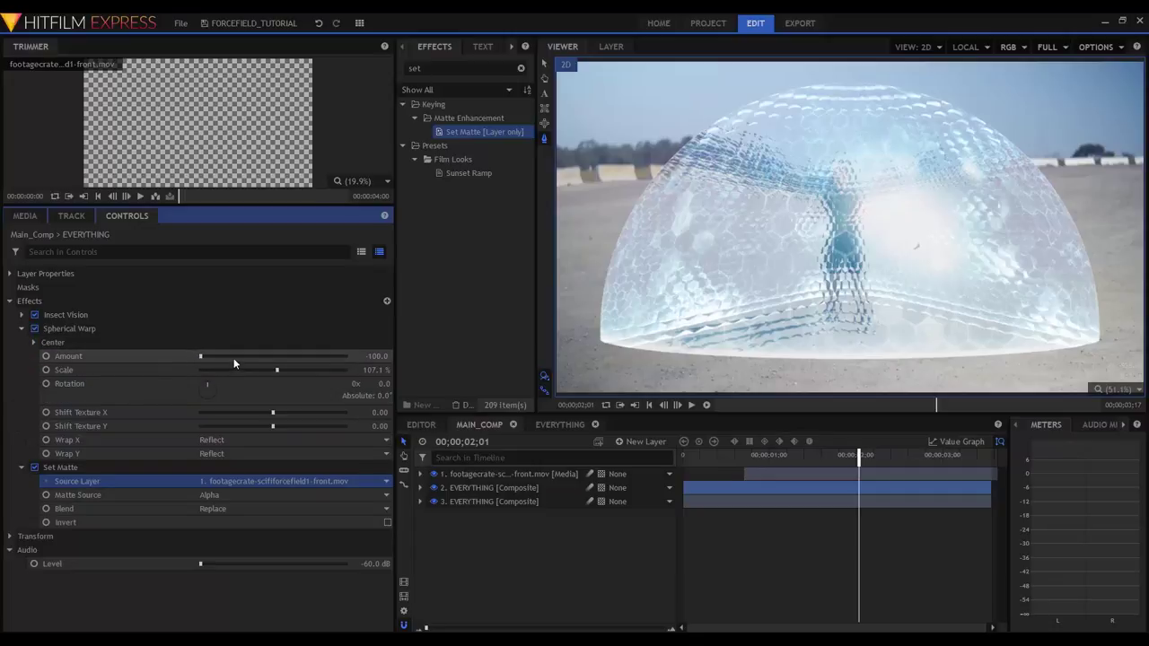
{"action": "left_click_drag", "start_coordinate": [234, 359], "coordinate": [324, 361]}
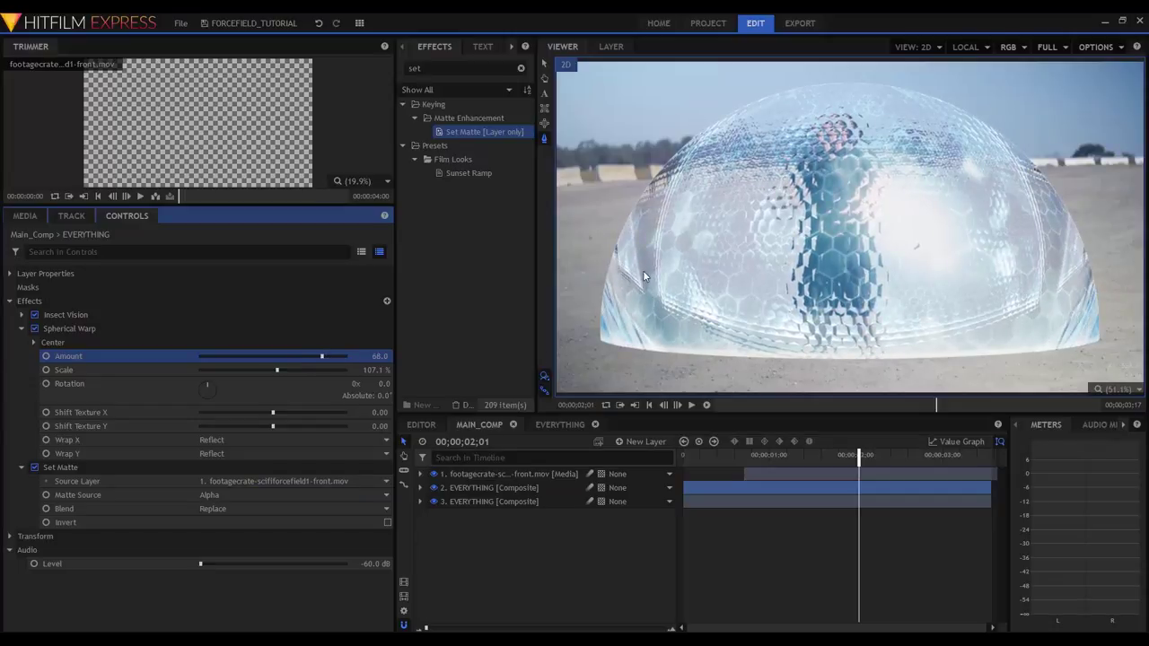
Step: Replace Spherical Warp on the upper EVERYTHING layer with a Bulge effect placed between Insect Vision and Set Matte
{"action": "left_click", "coordinate": [75, 331]}
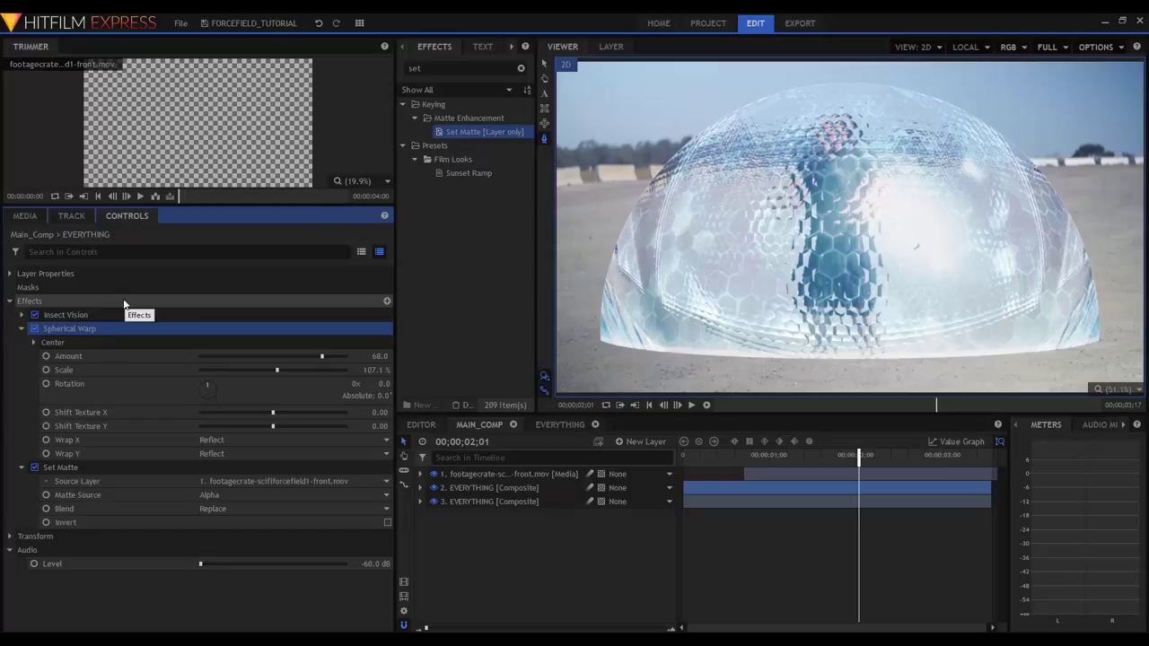
{"action": "key", "text": "Delete"}
{"action": "double_click", "coordinate": [415, 69]}
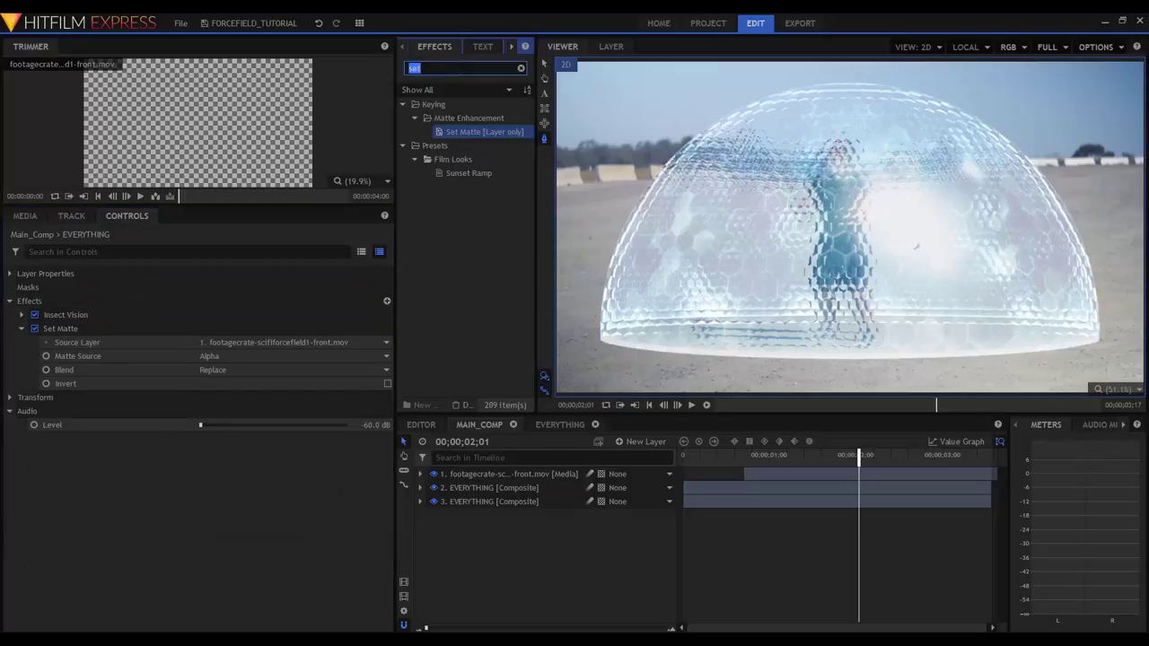
{"action": "type", "text": "BUL"}
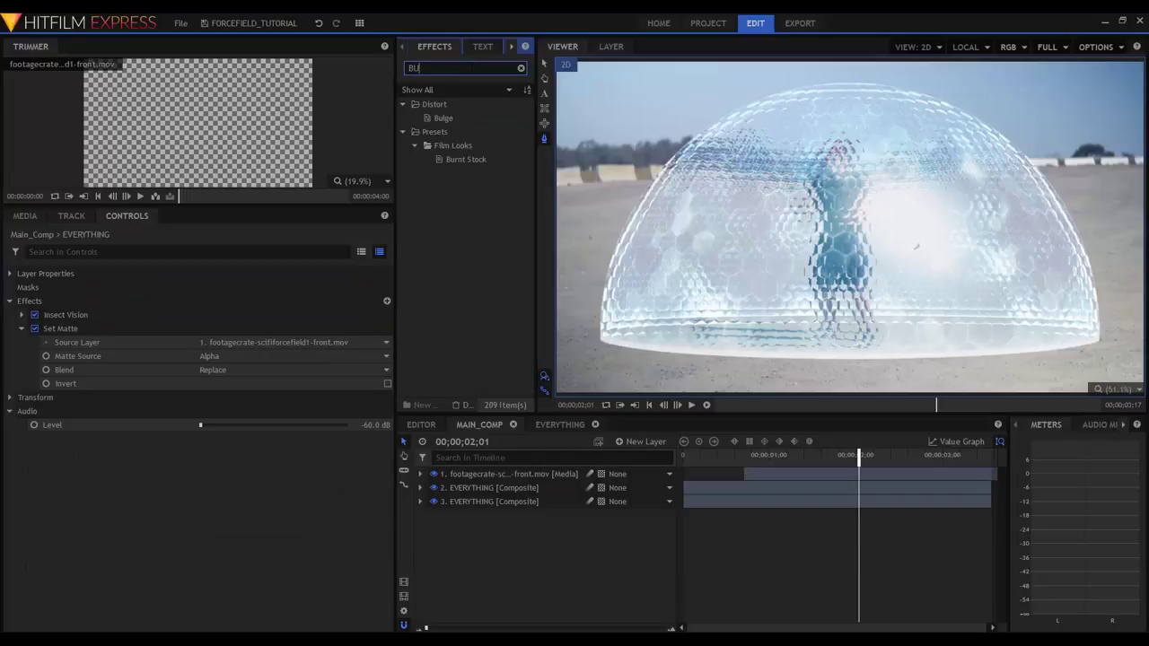
{"action": "left_click", "coordinate": [441, 119]}
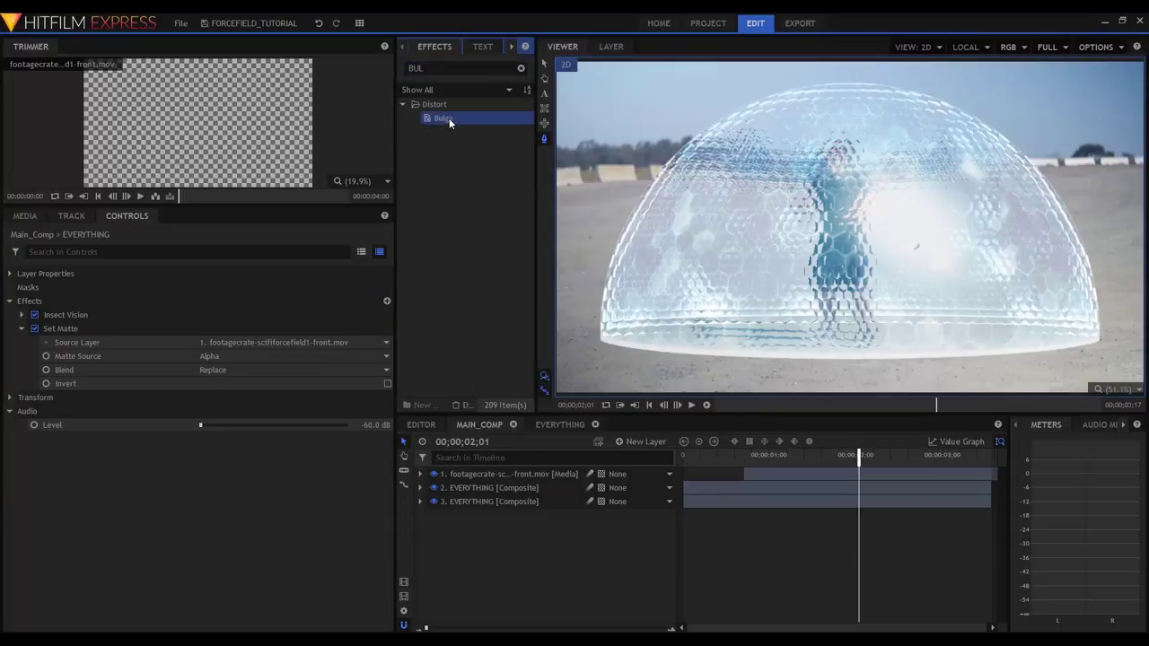
{"action": "left_click_drag", "start_coordinate": [449, 118], "coordinate": [97, 326]}
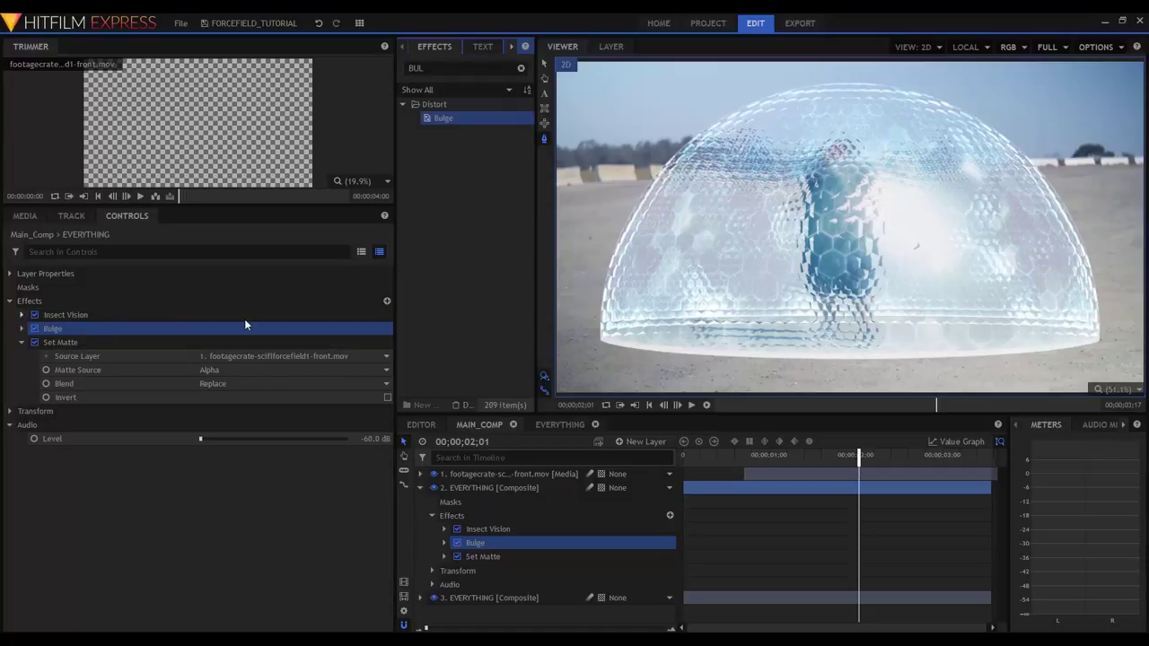
Step: Set the Insect Vision Zoom to 0.68 with the Bulge effect switched off, and switch Bulge back on
{"action": "left_click", "coordinate": [35, 329]}
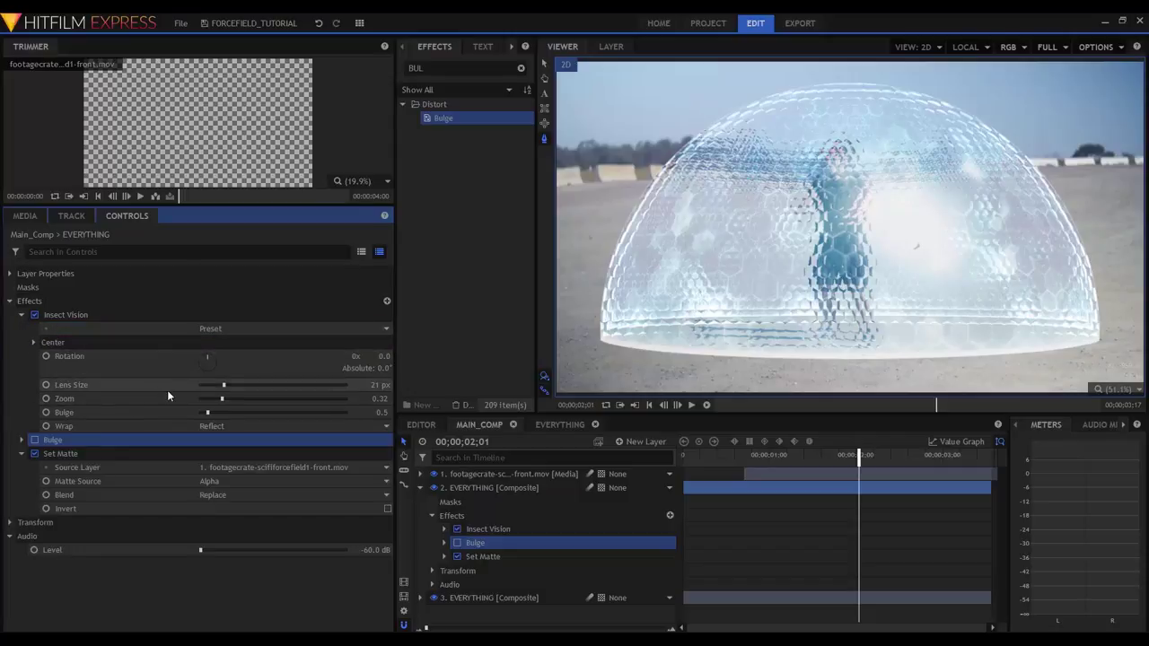
{"action": "left_click_drag", "start_coordinate": [222, 398], "coordinate": [245, 395]}
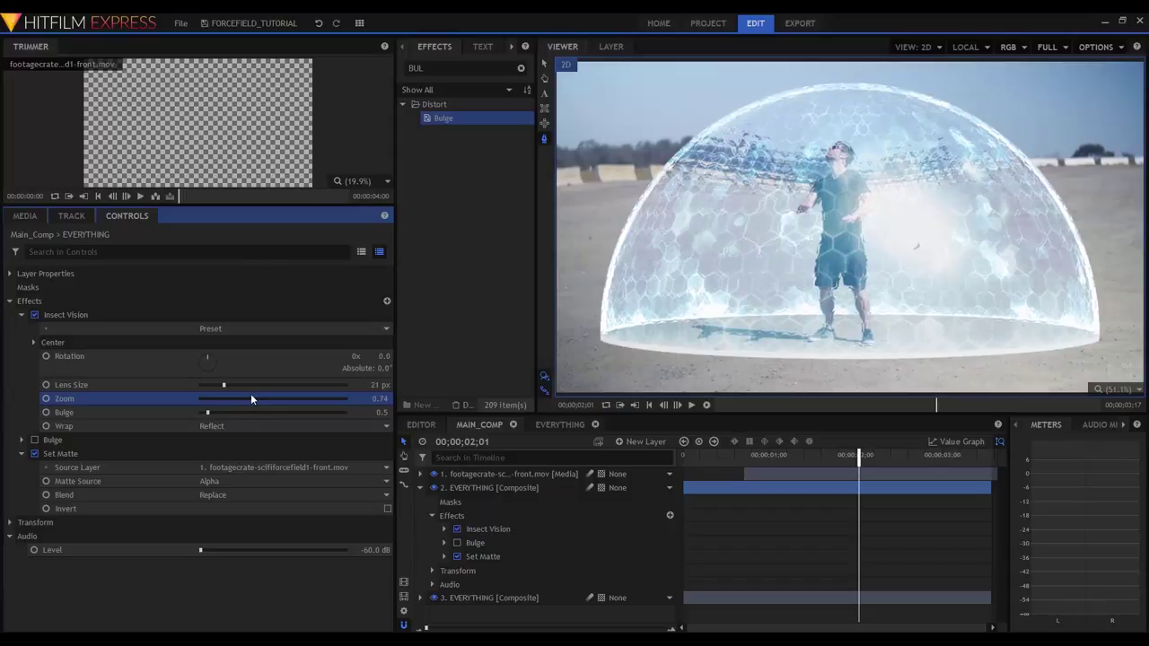
{"action": "left_click_drag", "start_coordinate": [252, 399], "coordinate": [247, 398]}
{"action": "left_click", "coordinate": [35, 440]}
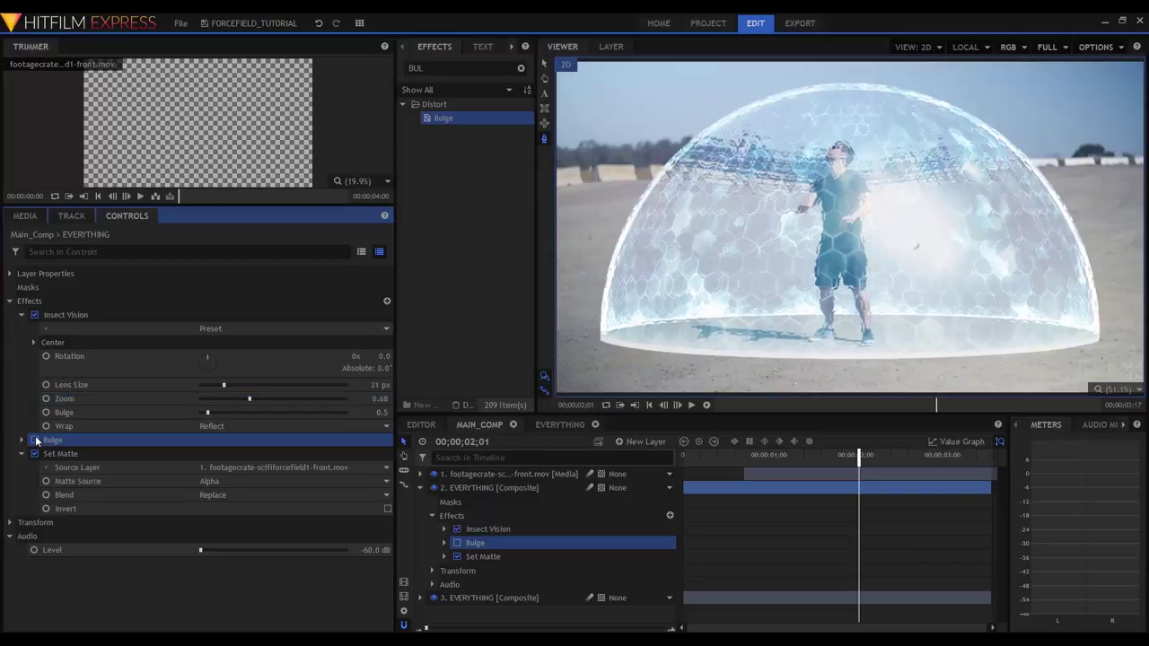
{"action": "left_click", "coordinate": [36, 439]}
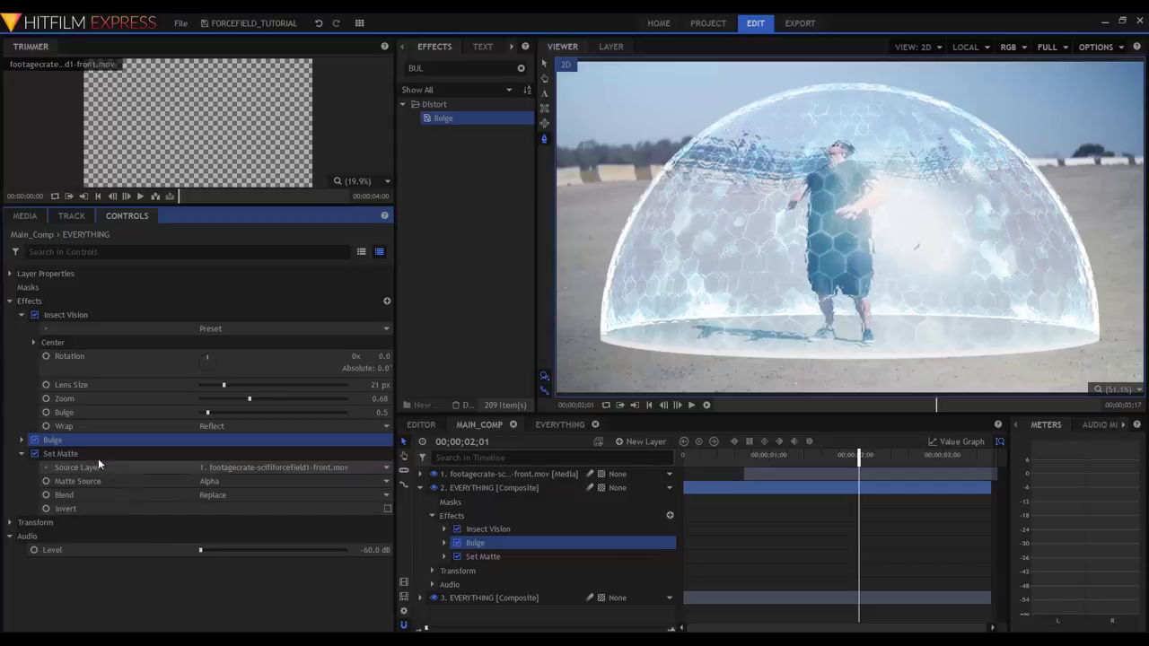
Step: Move the Bulge effect's center down between the man's legs and set its Radius to 820 px and Bulge to 0.07
{"action": "left_click", "coordinate": [21, 439]}
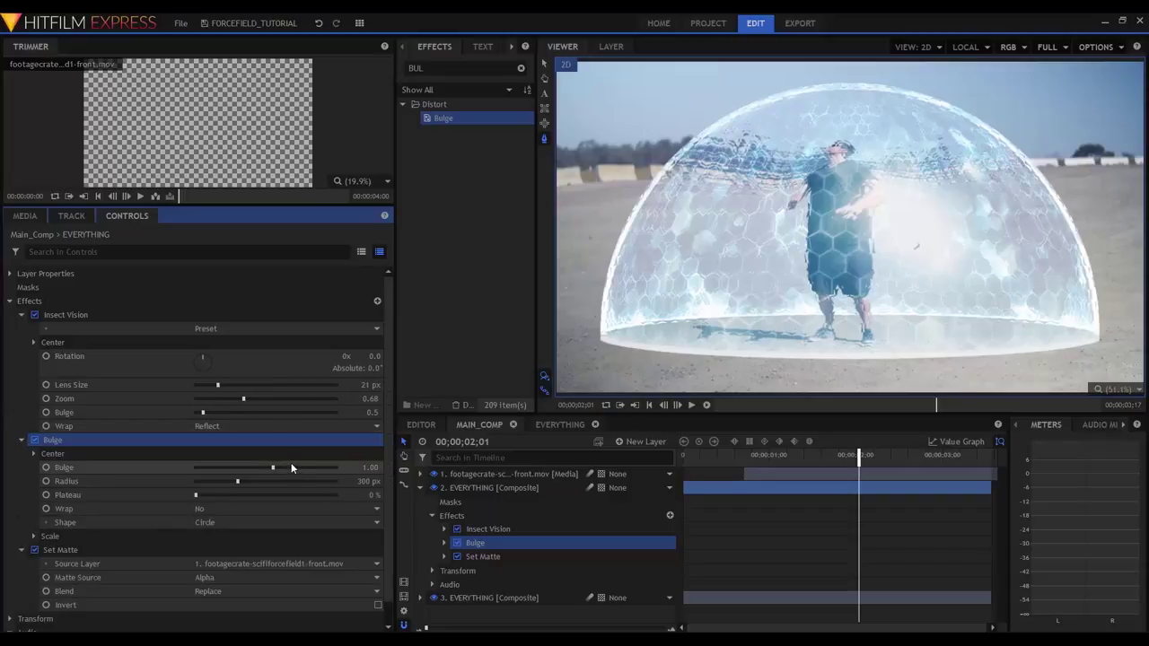
{"action": "left_click_drag", "start_coordinate": [251, 480], "coordinate": [286, 483]}
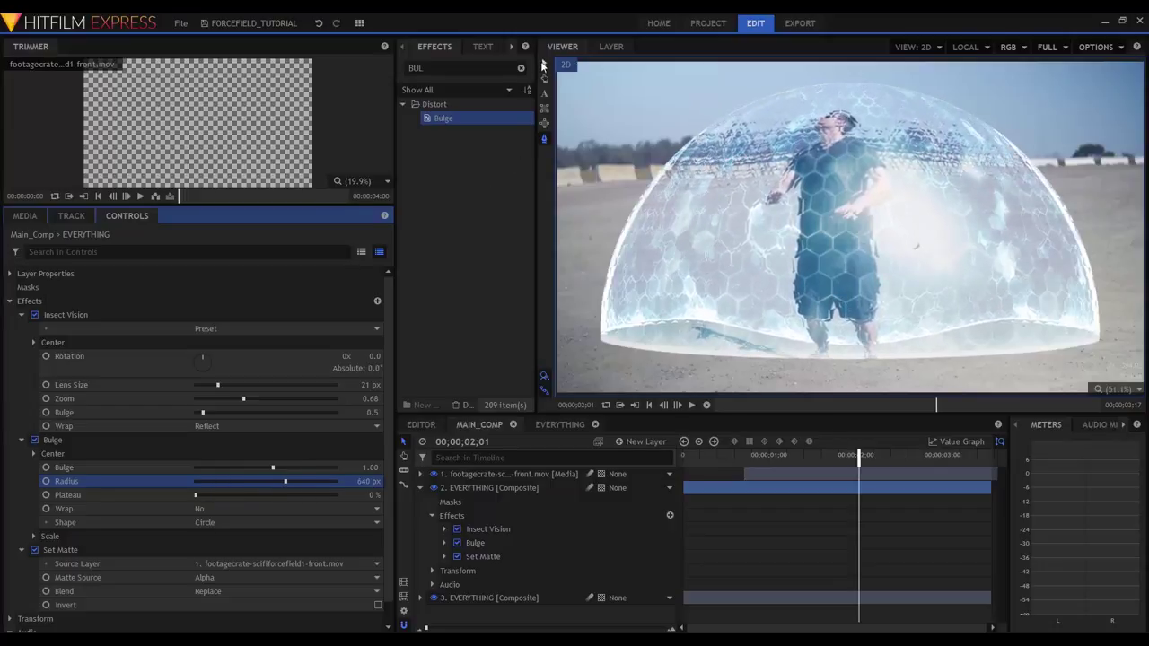
{"action": "left_click", "coordinate": [542, 65]}
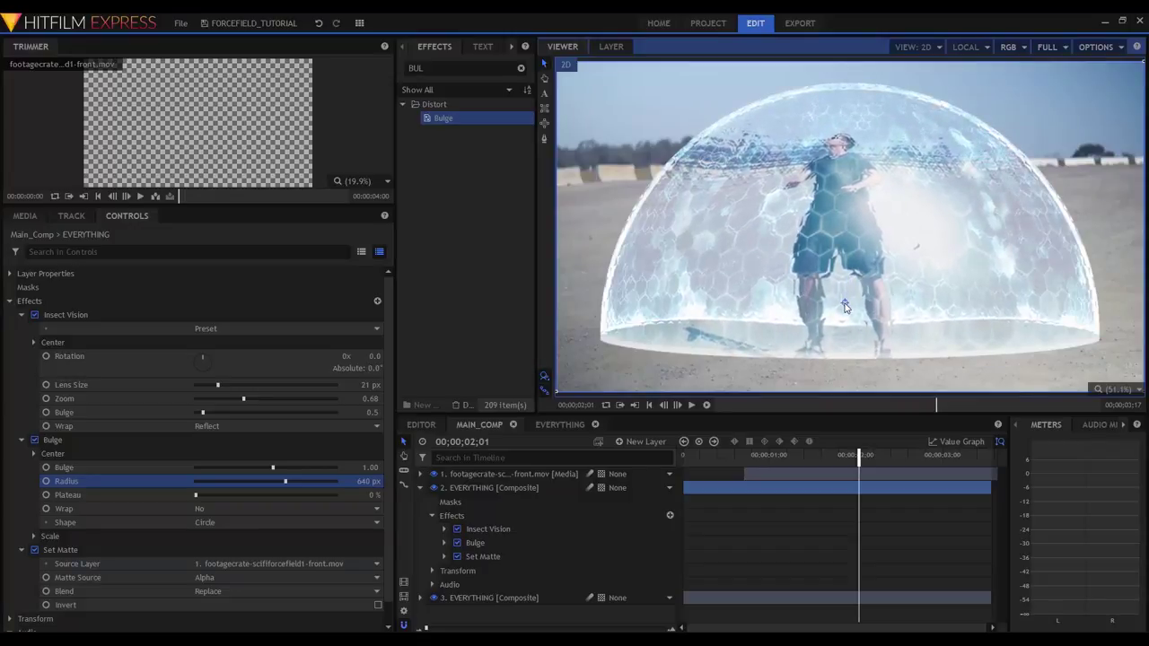
{"action": "left_click_drag", "start_coordinate": [288, 486], "coordinate": [268, 473]}
{"action": "left_click_drag", "start_coordinate": [370, 468], "coordinate": [374, 468]}
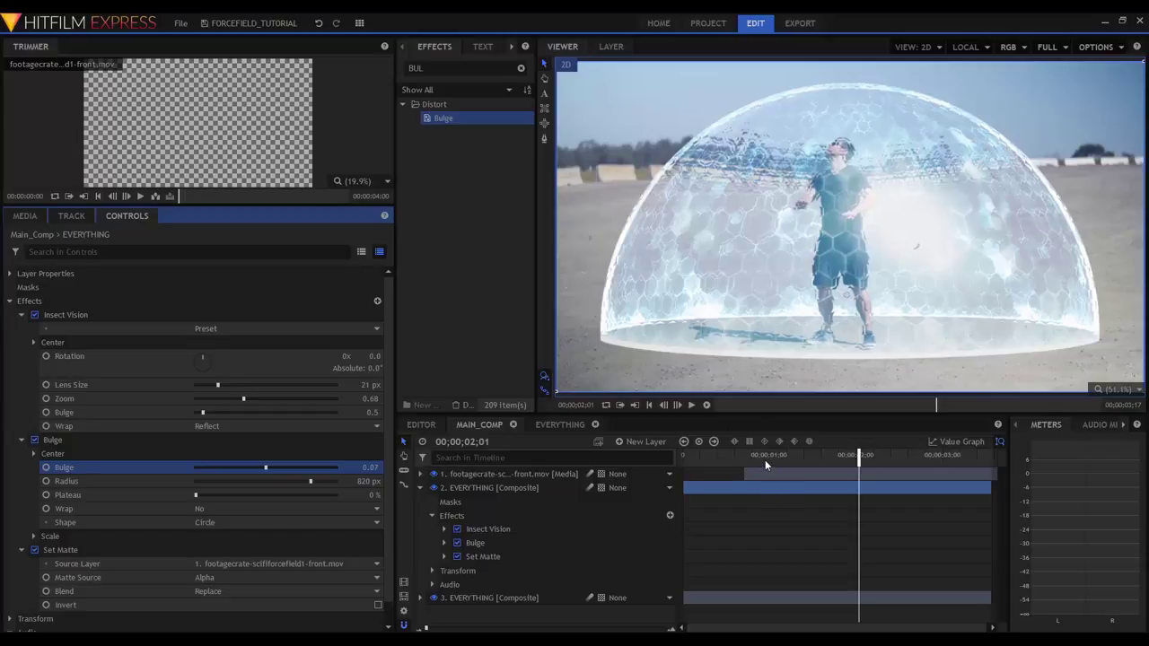
Step: Render a preview of MAIN_COMP from the first frame and play it back to review the distorted forcefield
{"action": "left_click_drag", "start_coordinate": [764, 460], "coordinate": [684, 459]}
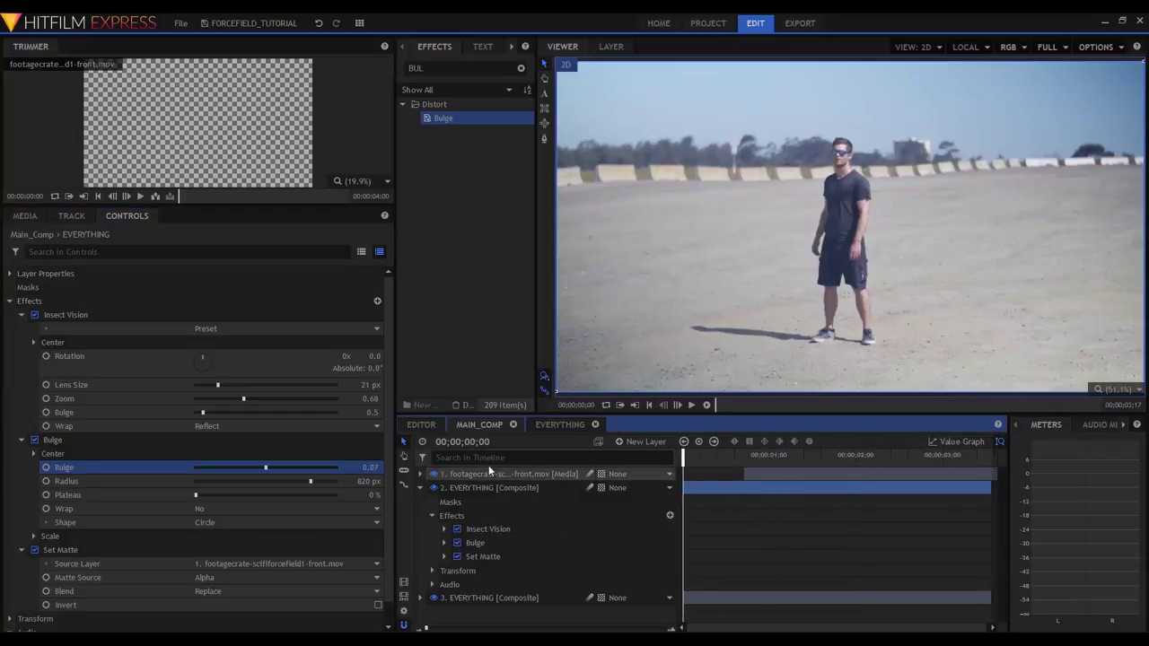
{"action": "left_click", "coordinate": [706, 405]}
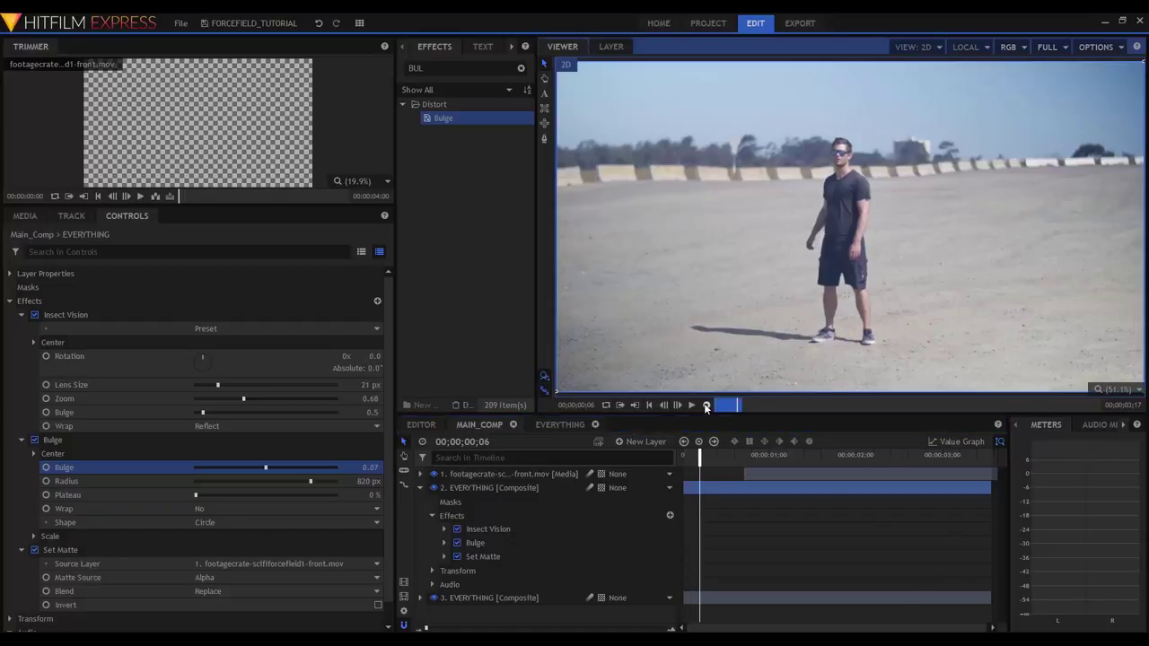
{"action": "left_click", "coordinate": [690, 405]}
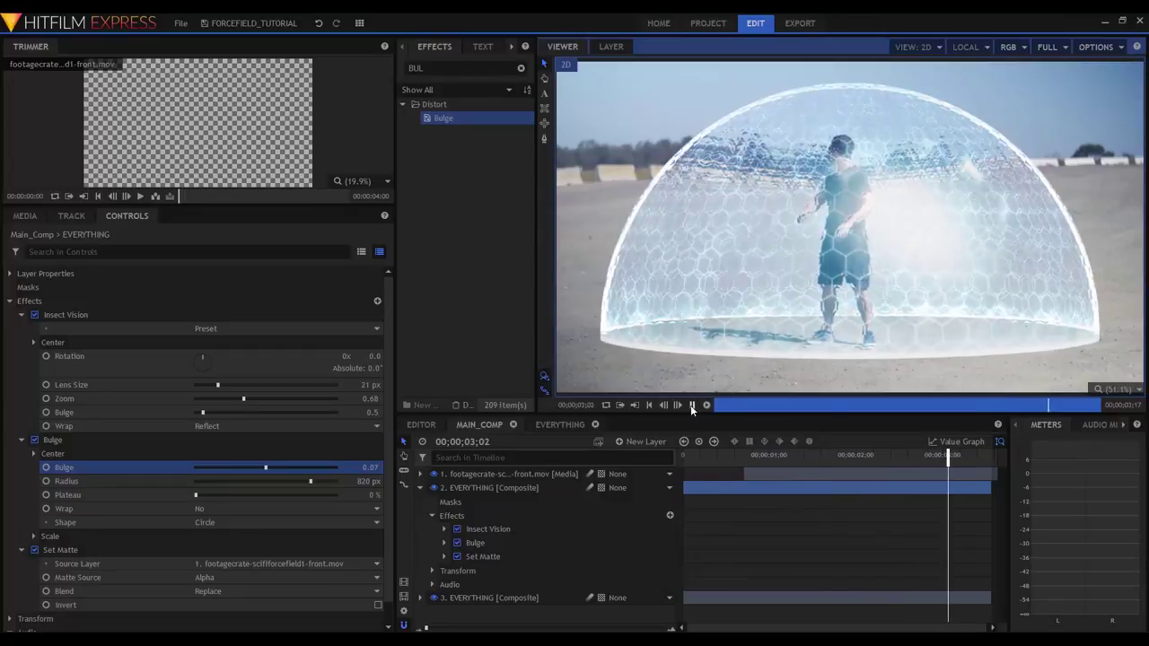
{"action": "left_click", "coordinate": [690, 404]}
{"action": "left_click_drag", "start_coordinate": [733, 454], "coordinate": [641, 456]}
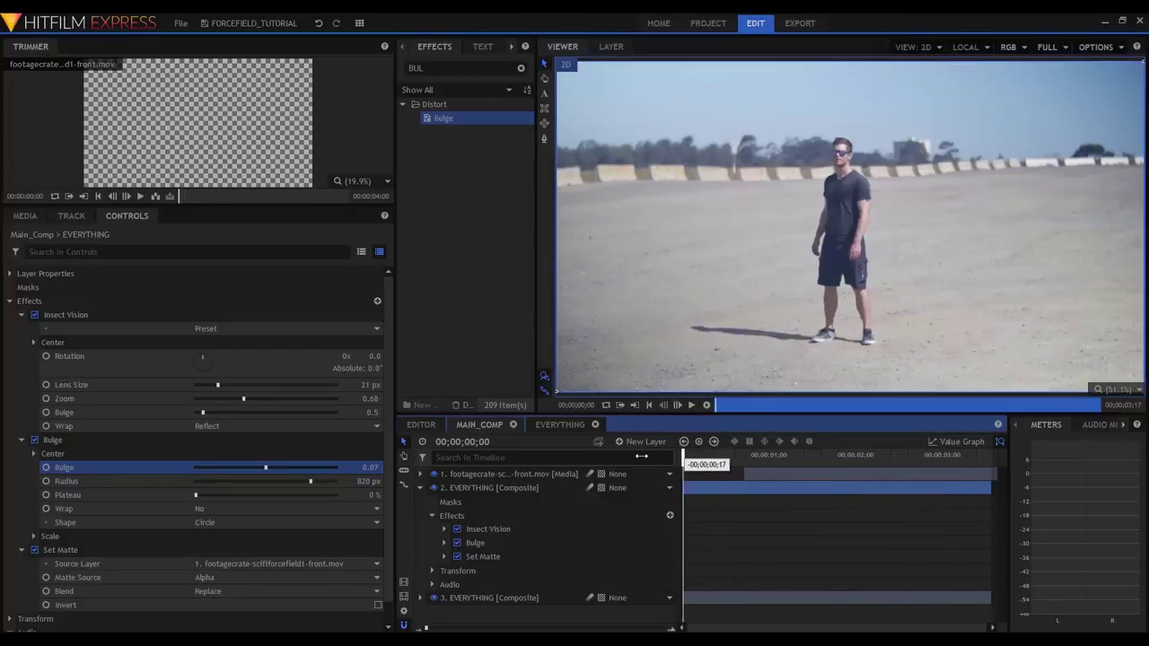
{"action": "left_click", "coordinate": [691, 405]}
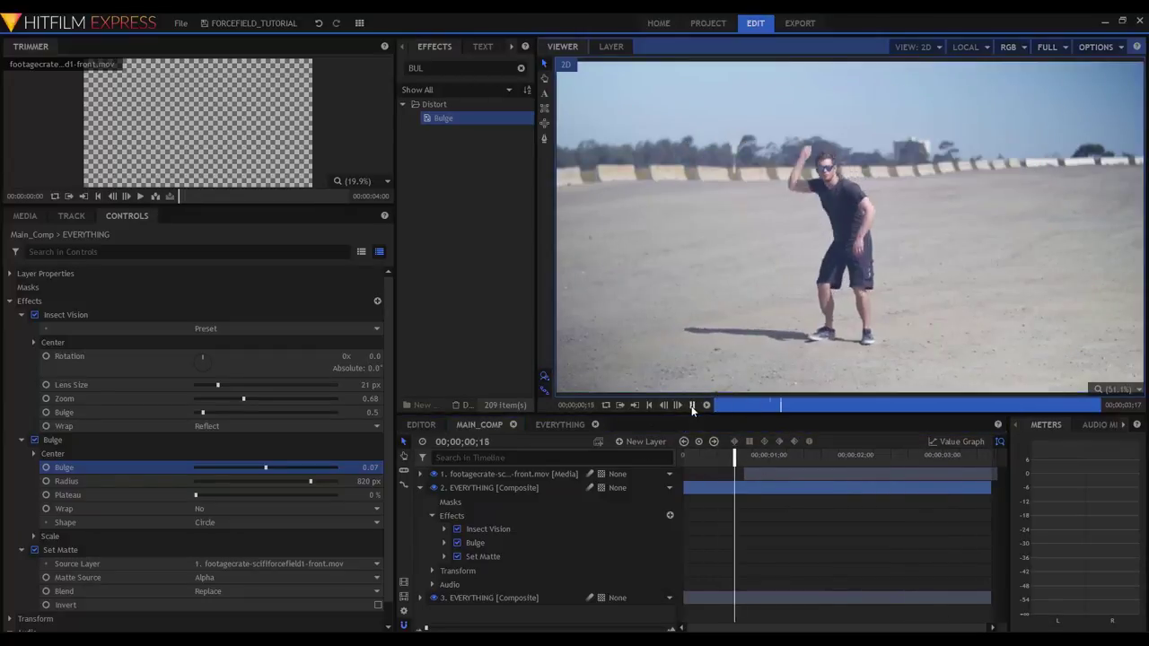
{"action": "key", "text": "space"}
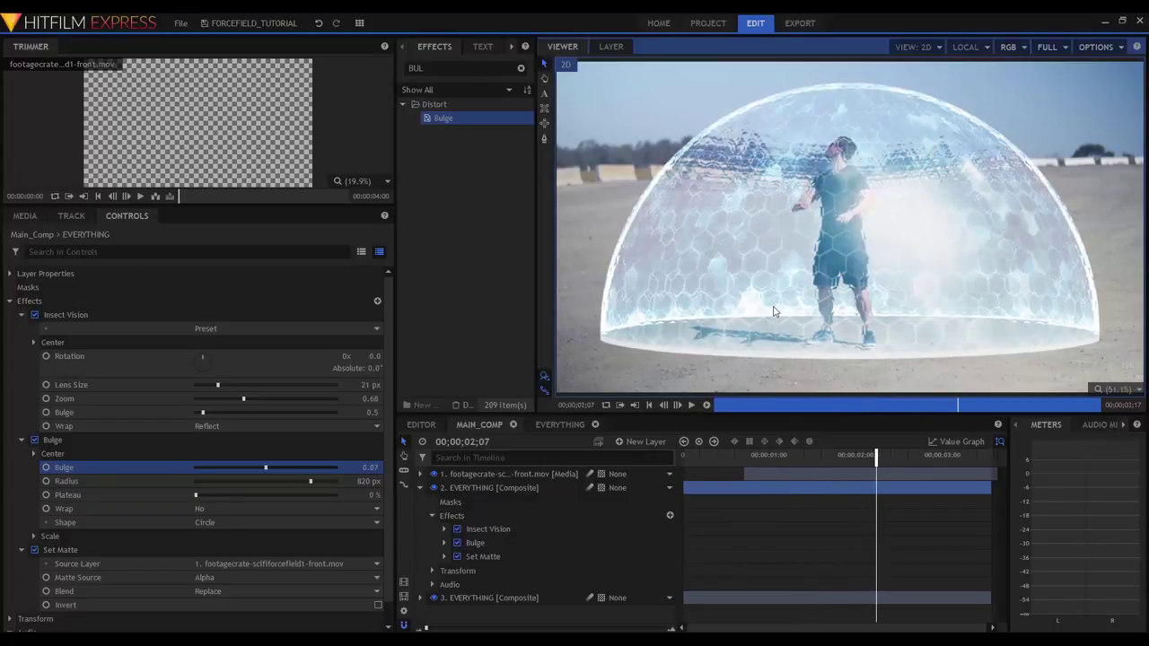
Step: Add a keyframe for the Insect Vision Zoom on the upper EVERYTHING layer at 00;00;03;16
{"action": "left_click_drag", "start_coordinate": [878, 460], "coordinate": [1009, 486]}
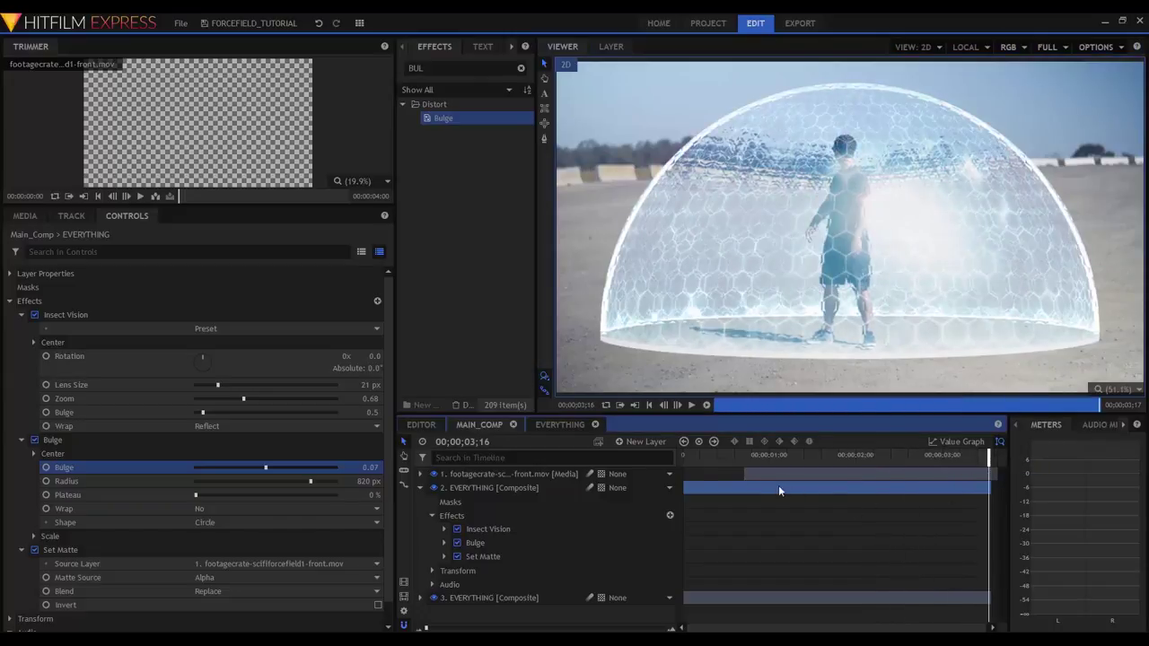
{"action": "left_click", "coordinate": [485, 488]}
{"action": "left_click", "coordinate": [493, 491]}
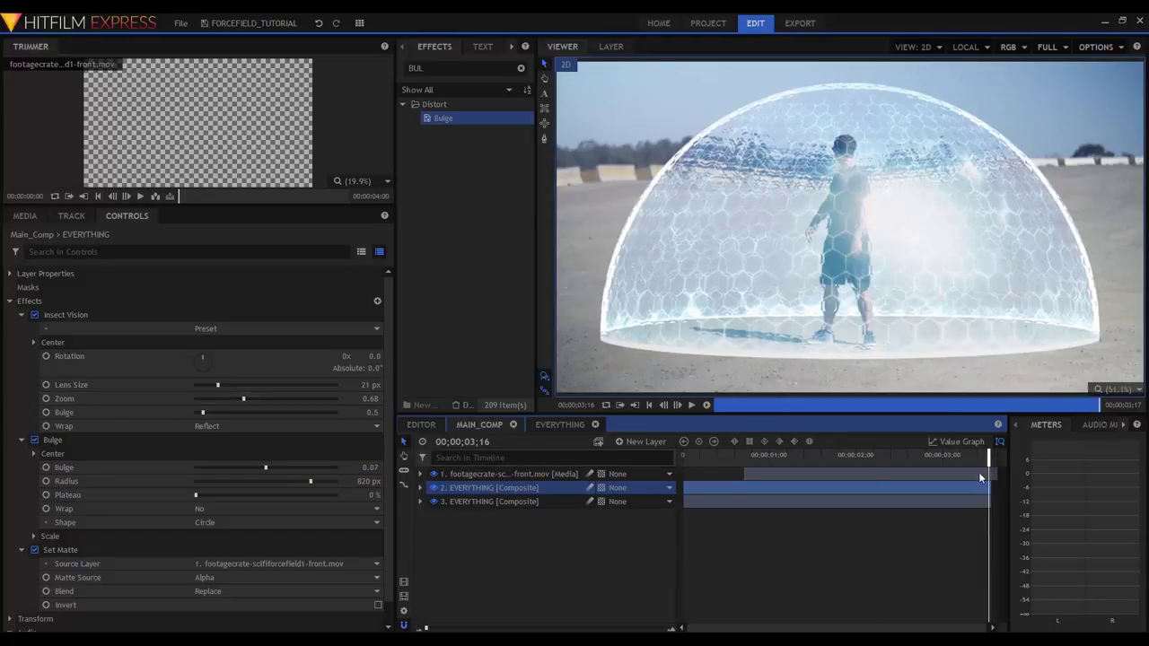
{"action": "left_click", "coordinate": [48, 398]}
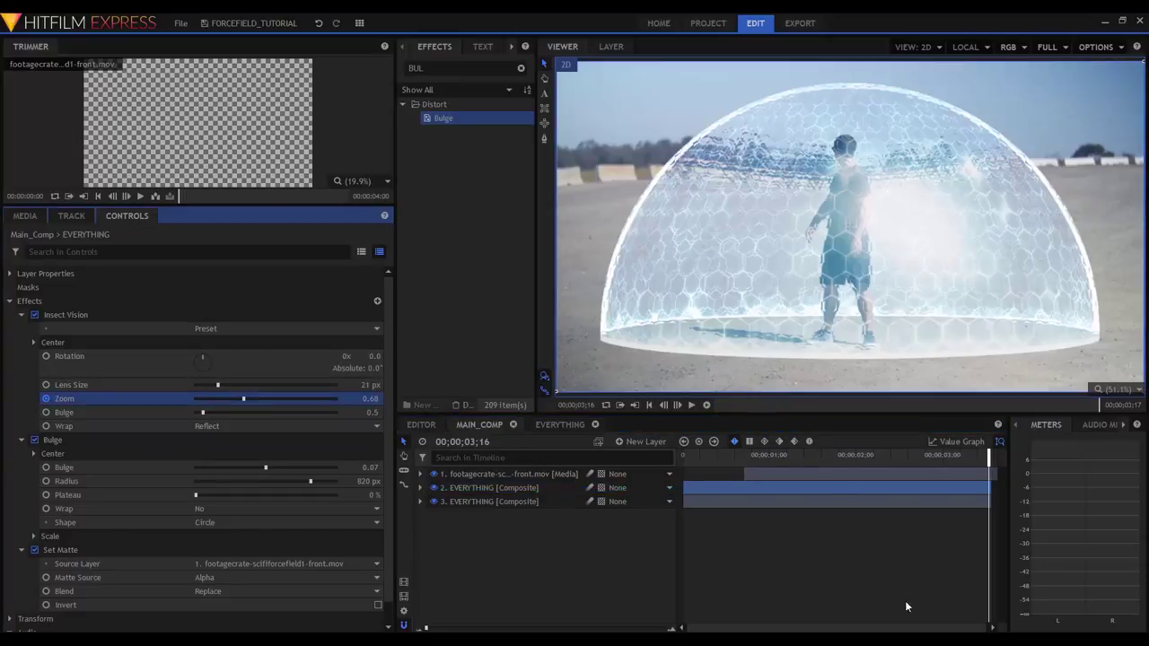
Step: Keyframe the upper EVERYTHING layer's Insect Vision Zoom to 0.28 at 00;00;01;16
{"action": "left_click", "coordinate": [794, 457]}
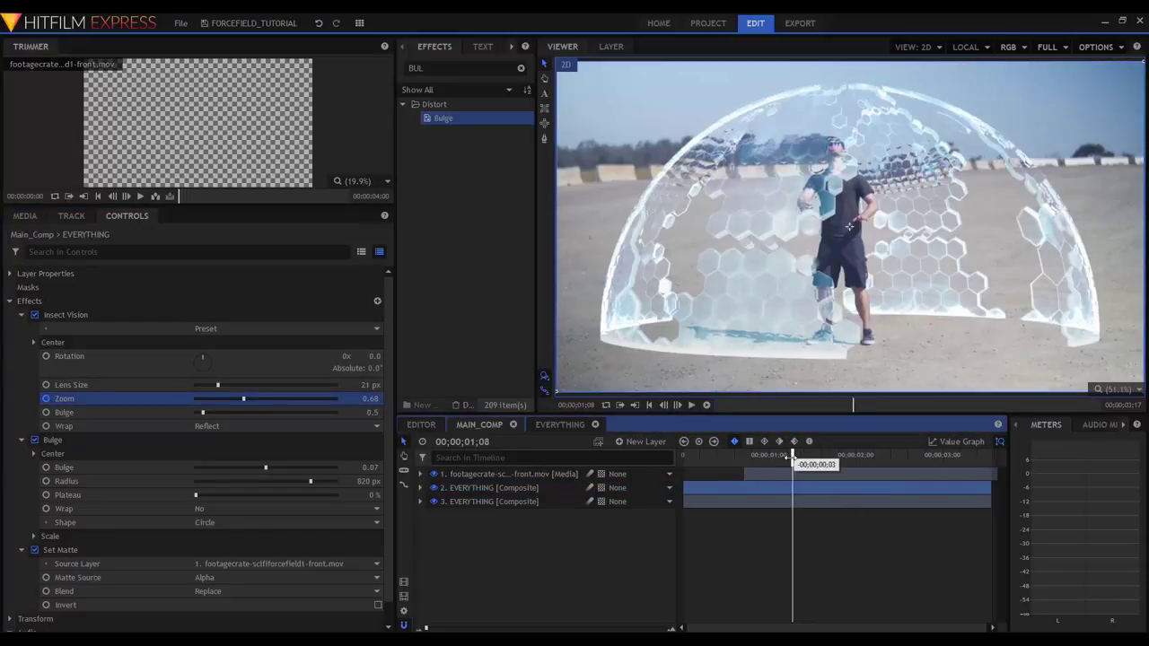
{"action": "left_click_drag", "start_coordinate": [792, 457], "coordinate": [815, 460]}
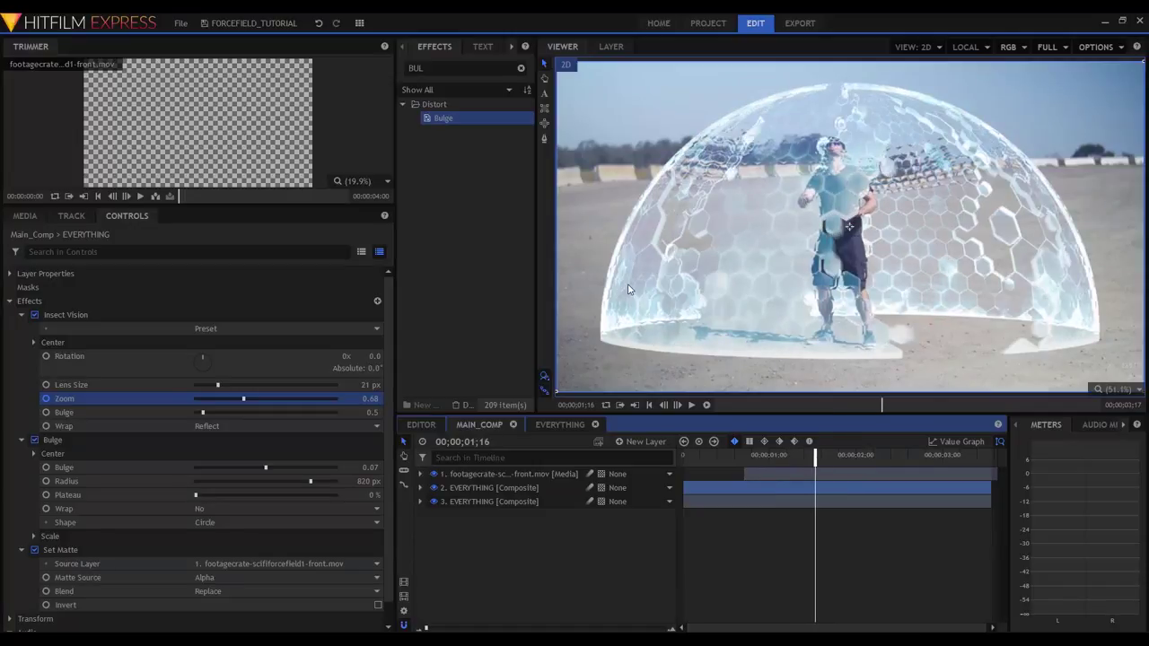
{"action": "left_click", "coordinate": [241, 400]}
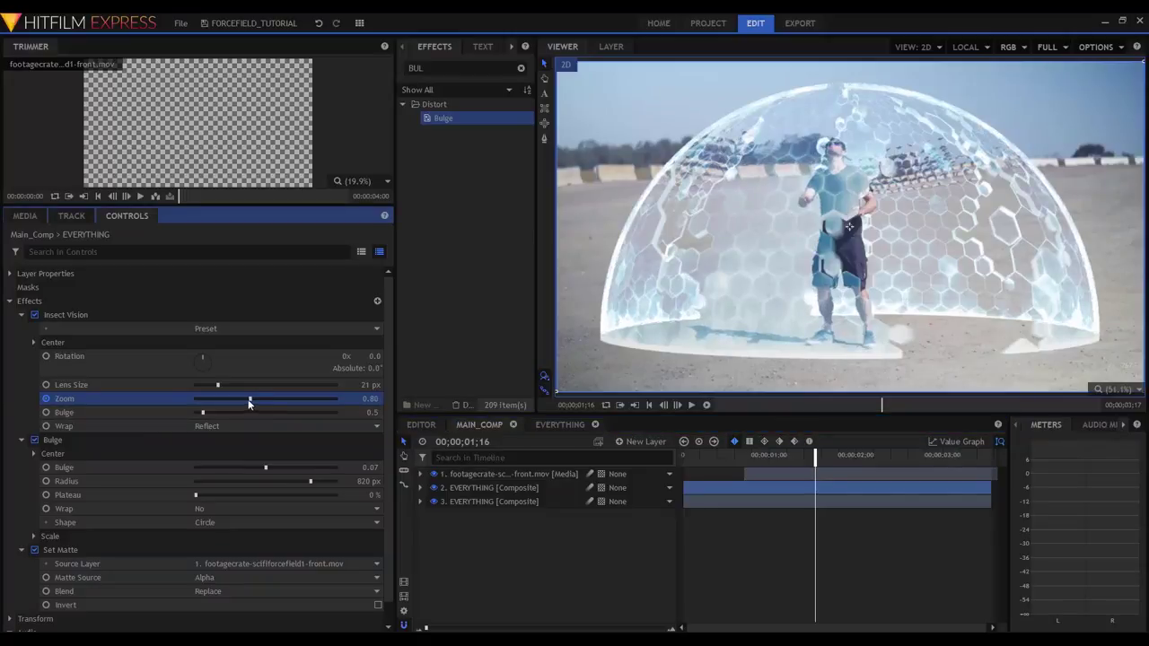
{"action": "left_click_drag", "start_coordinate": [236, 398], "coordinate": [215, 396]}
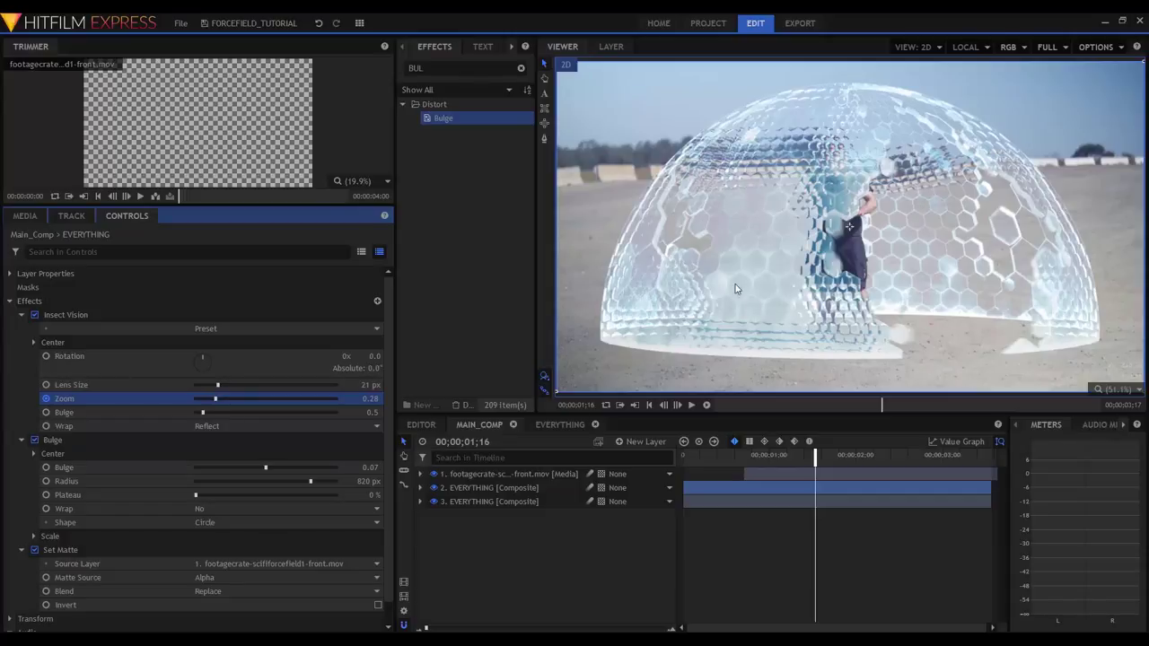
Step: Set the Insect Vision Lens Size to 44 px and play MAIN_COMP from the start to check it
{"action": "left_click_drag", "start_coordinate": [227, 385], "coordinate": [255, 363]}
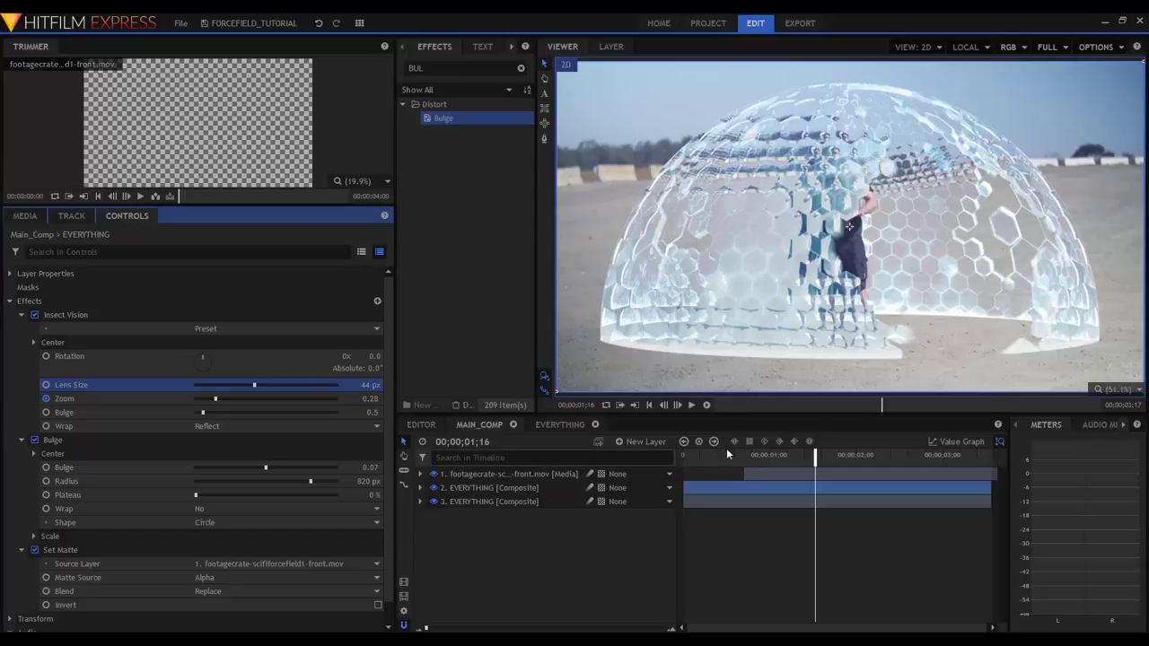
{"action": "left_click_drag", "start_coordinate": [727, 453], "coordinate": [685, 455]}
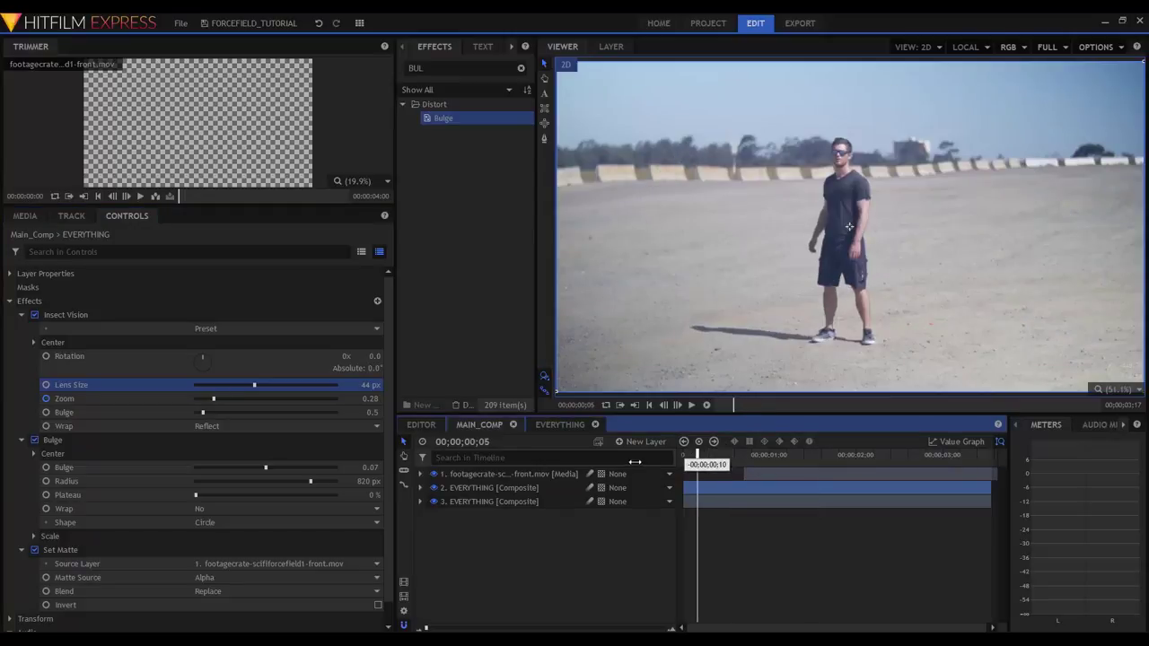
{"action": "left_click", "coordinate": [692, 405]}
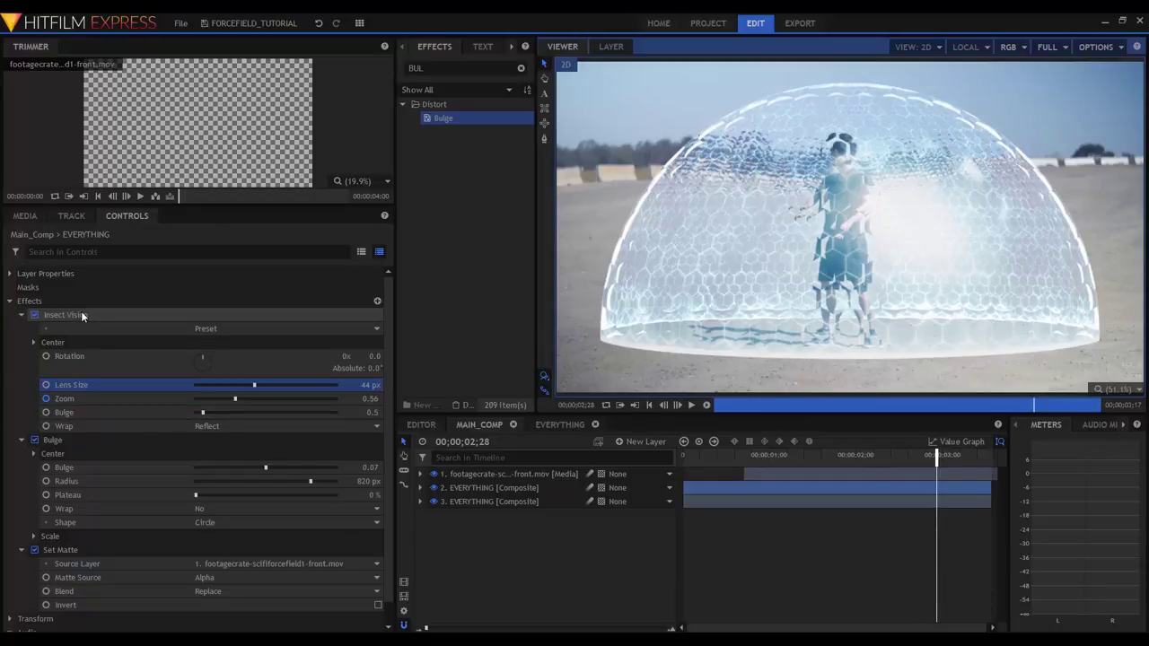
Step: Move the upper EVERYTHING layer's ending Insect Vision Zoom keyframe back to about 2.4 seconds and shift the starting keyframe slightly earlier
{"action": "left_click", "coordinate": [489, 487]}
{"action": "left_click", "coordinate": [419, 488]}
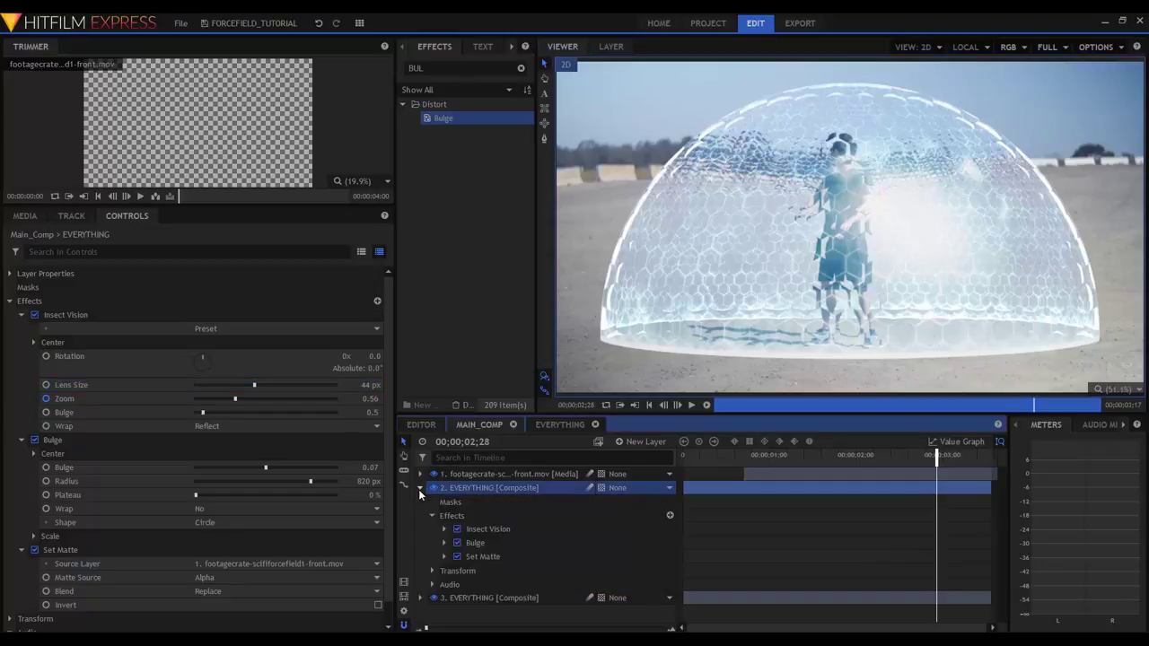
{"action": "left_click", "coordinate": [443, 529]}
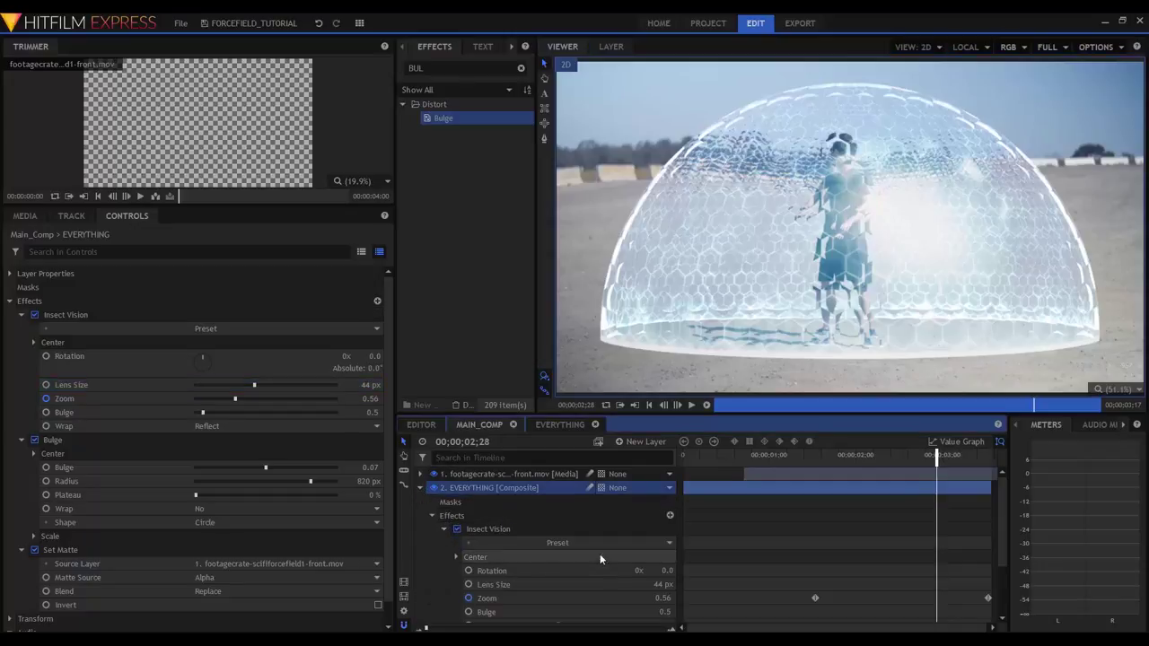
{"action": "left_click", "coordinate": [988, 599]}
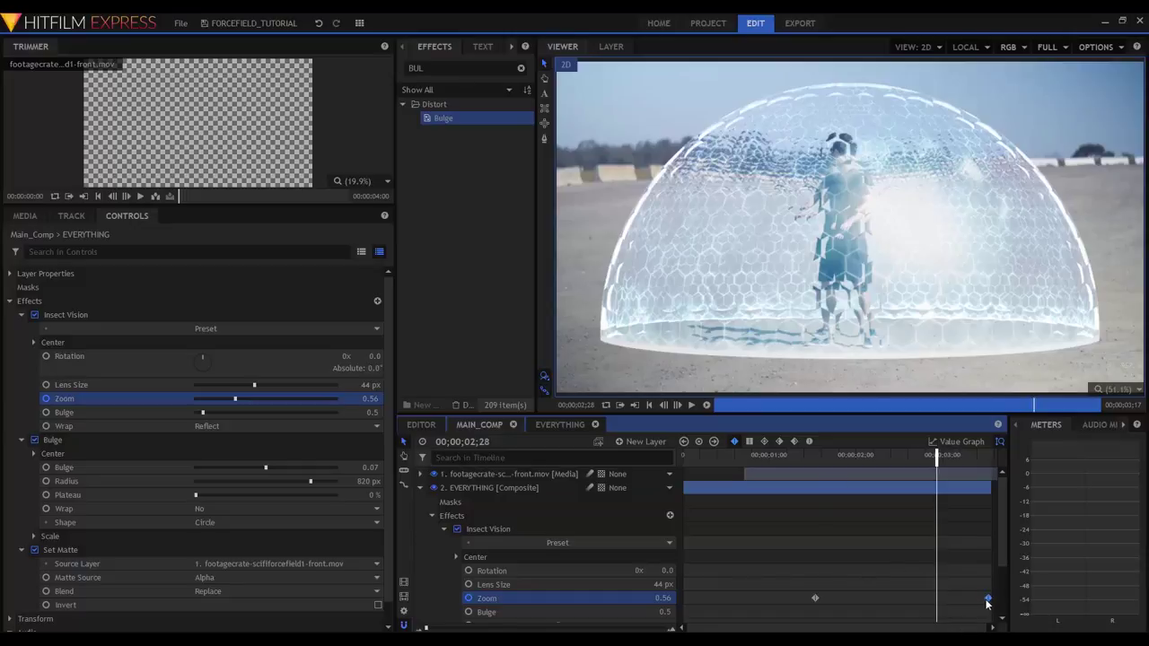
{"action": "left_click_drag", "start_coordinate": [988, 599], "coordinate": [892, 607]}
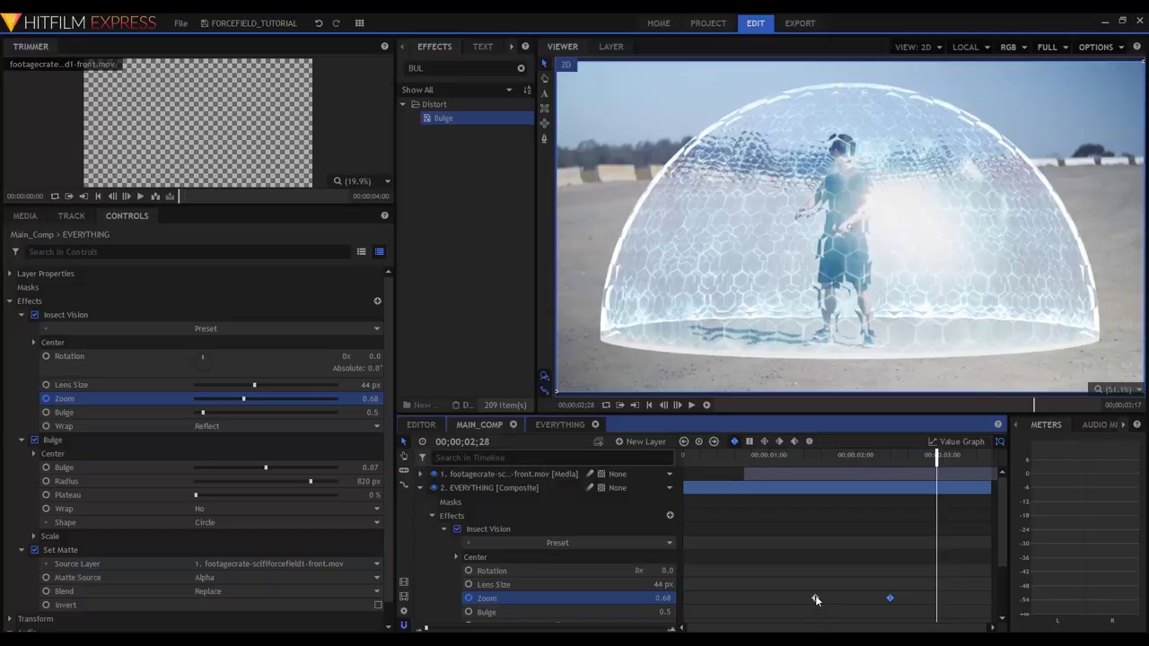
{"action": "left_click_drag", "start_coordinate": [815, 599], "coordinate": [801, 601]}
{"action": "left_click", "coordinate": [421, 488]}
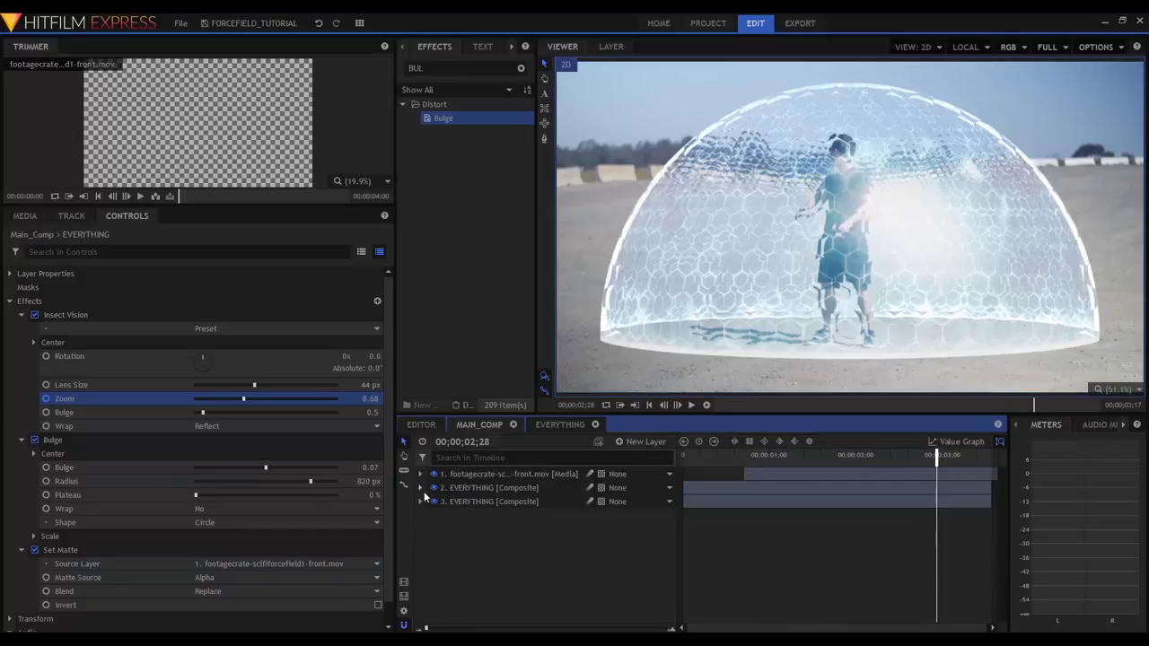
Step: Play back MAIN_COMP and inspect the retimed Zoom animation around 00;00;02;01
{"action": "left_click", "coordinate": [691, 404]}
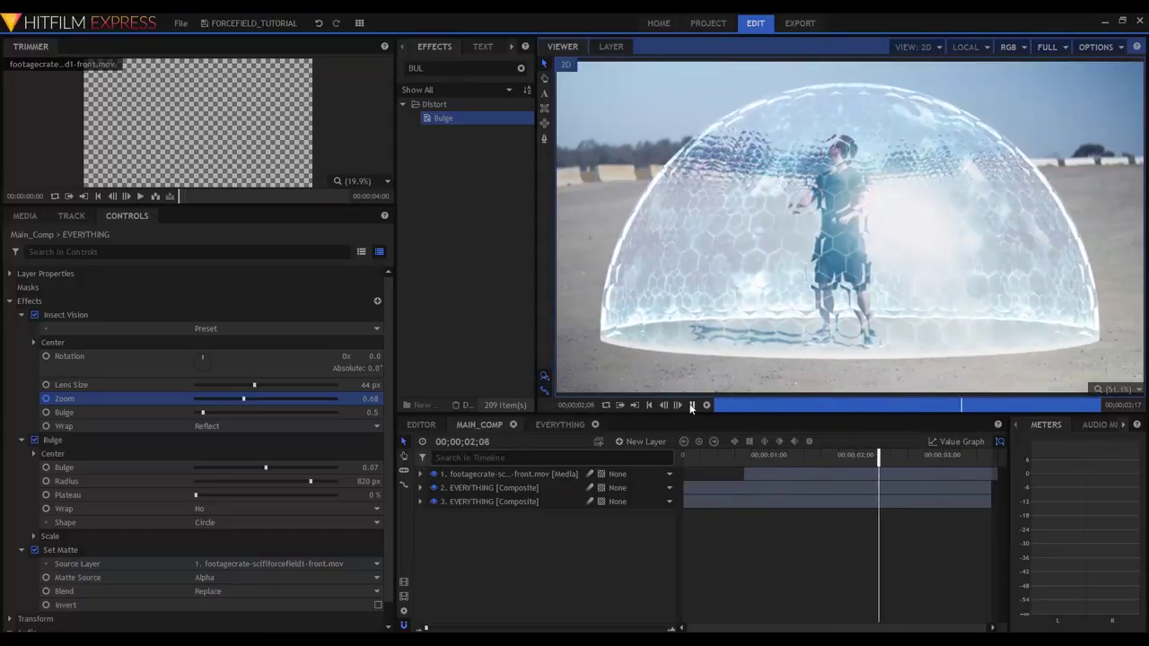
{"action": "left_click", "coordinate": [692, 406]}
{"action": "left_click_drag", "start_coordinate": [896, 456], "coordinate": [859, 473]}
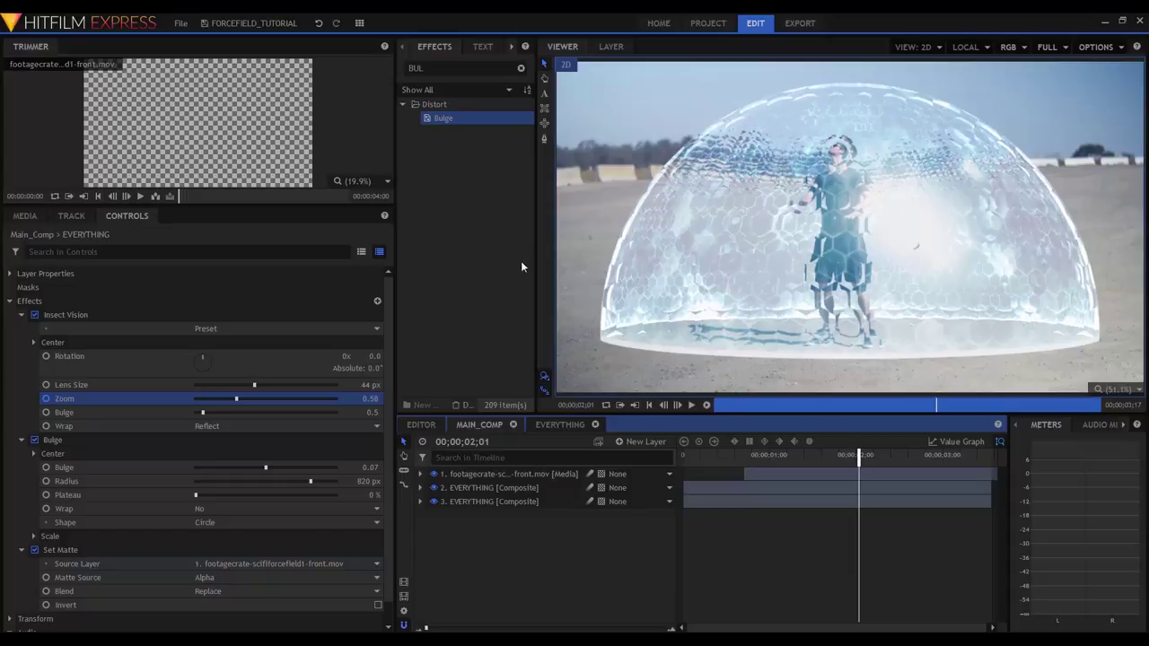
Step: In the EVERYTHING composite, keyframe the DISTORED_CLEAN_PLATE layer's Insect Vision Zoom at 0.32 at 00;00;00;25
{"action": "left_click", "coordinate": [558, 425]}
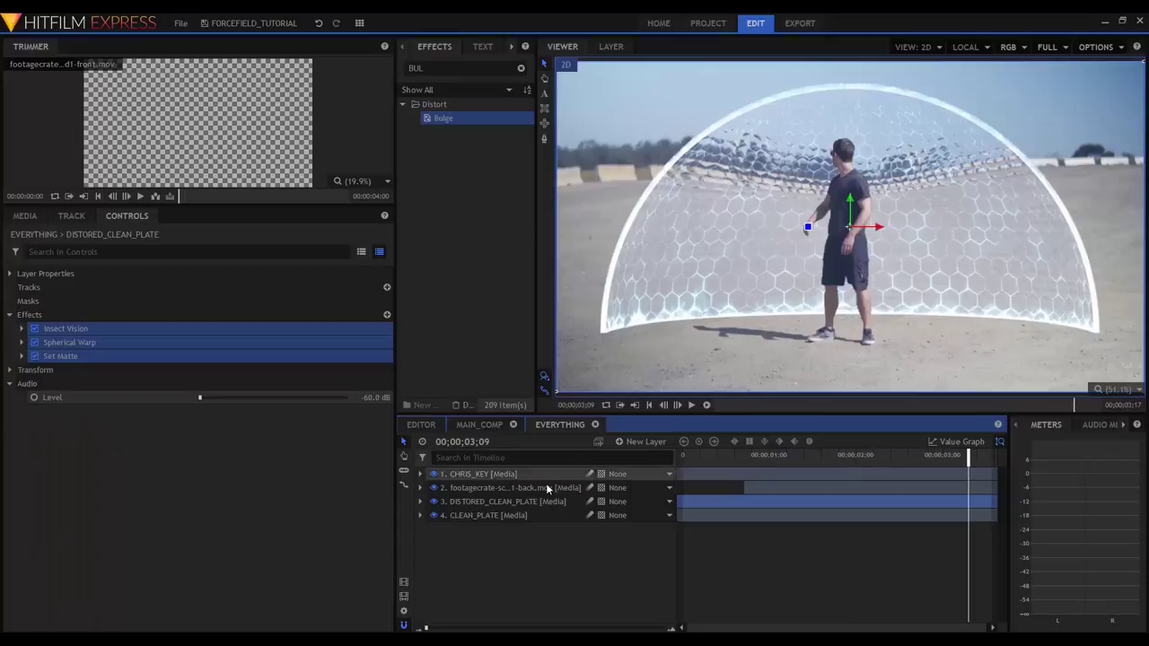
{"action": "left_click", "coordinate": [508, 502]}
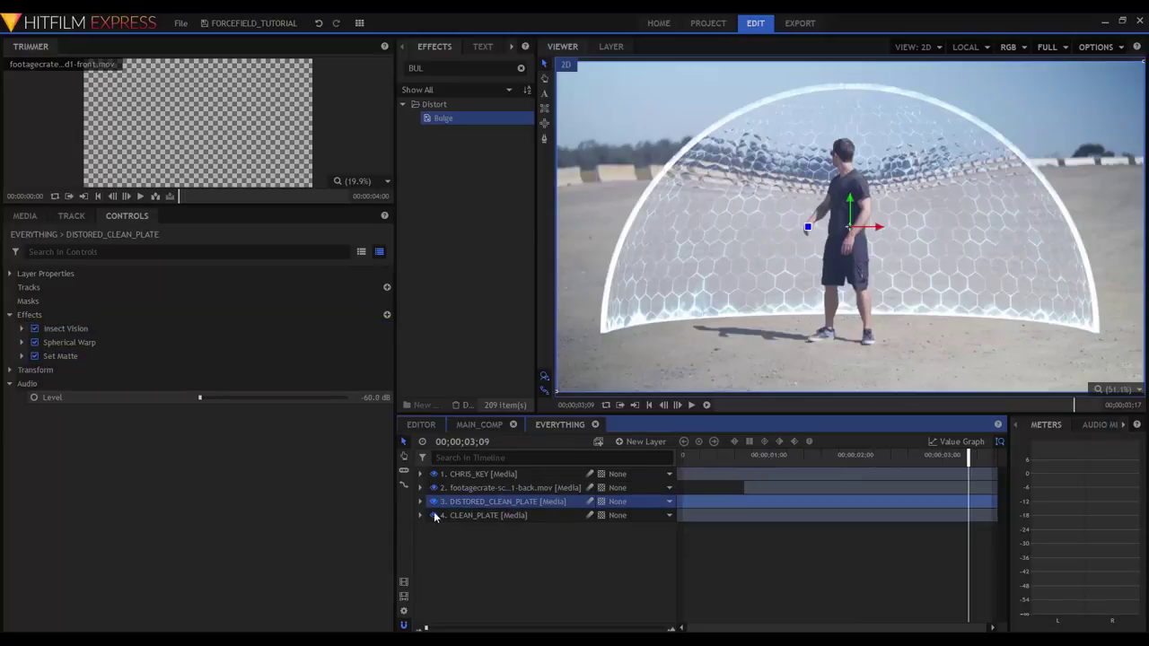
{"action": "left_click", "coordinate": [770, 456]}
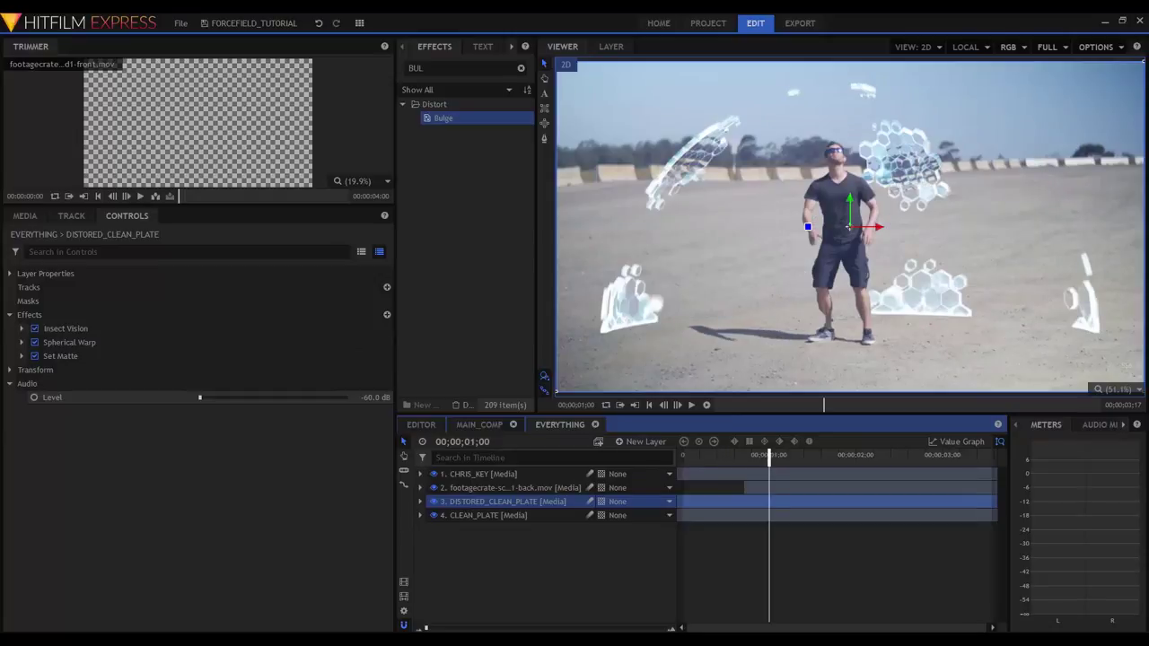
{"action": "left_click", "coordinate": [755, 456]}
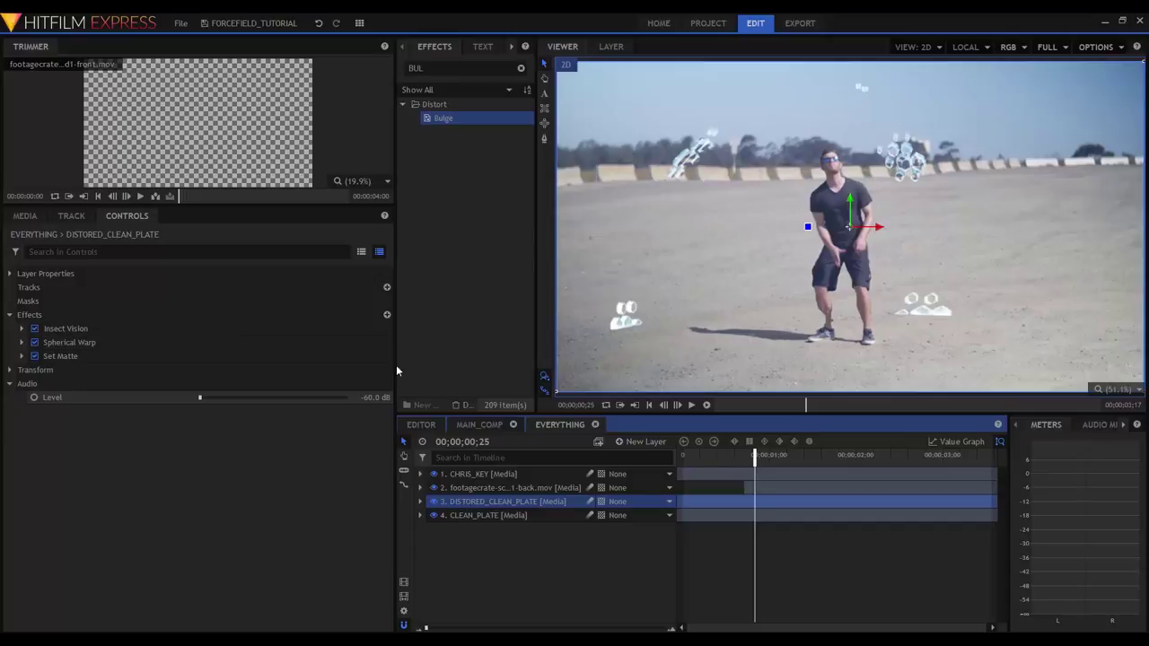
{"action": "left_click", "coordinate": [21, 328]}
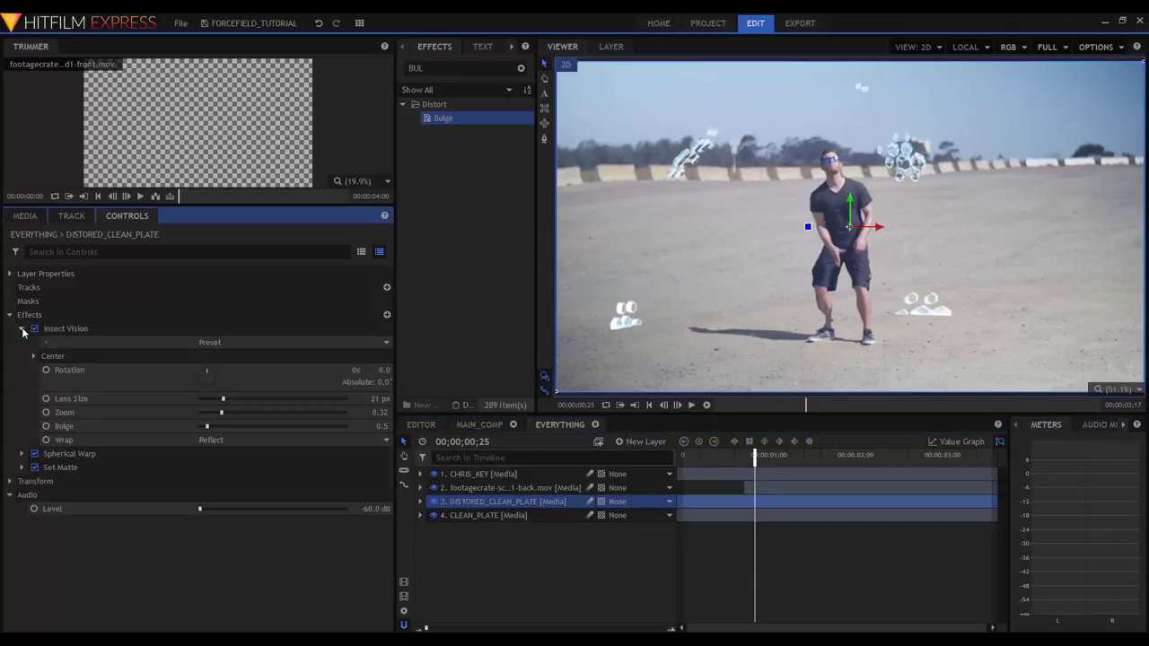
{"action": "left_click", "coordinate": [63, 330]}
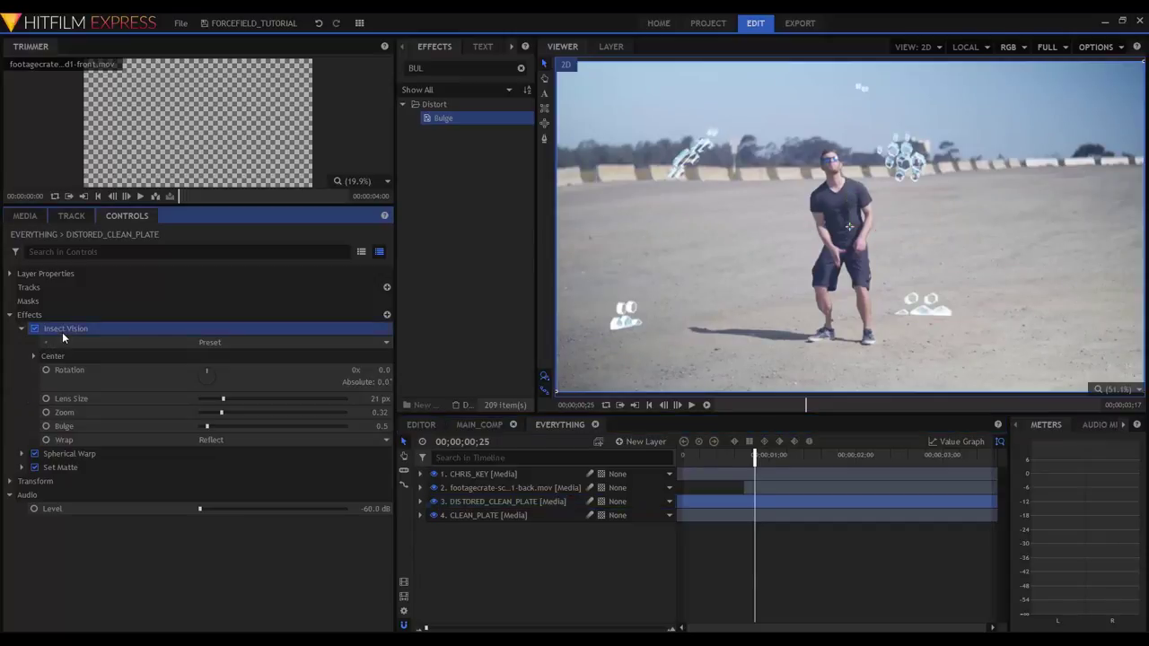
{"action": "left_click", "coordinate": [46, 414]}
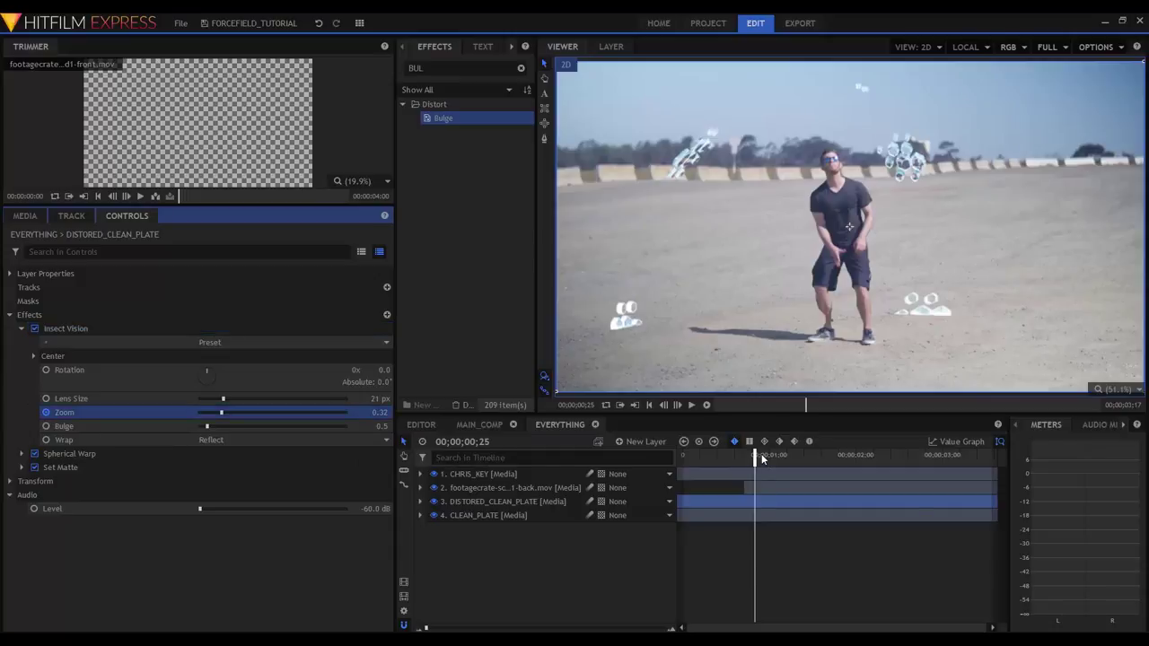
Step: Keyframe the DISTORED_CLEAN_PLATE layer's Insect Vision Zoom to 0.60 at 00;00;02;15
{"action": "left_click_drag", "start_coordinate": [754, 456], "coordinate": [899, 481]}
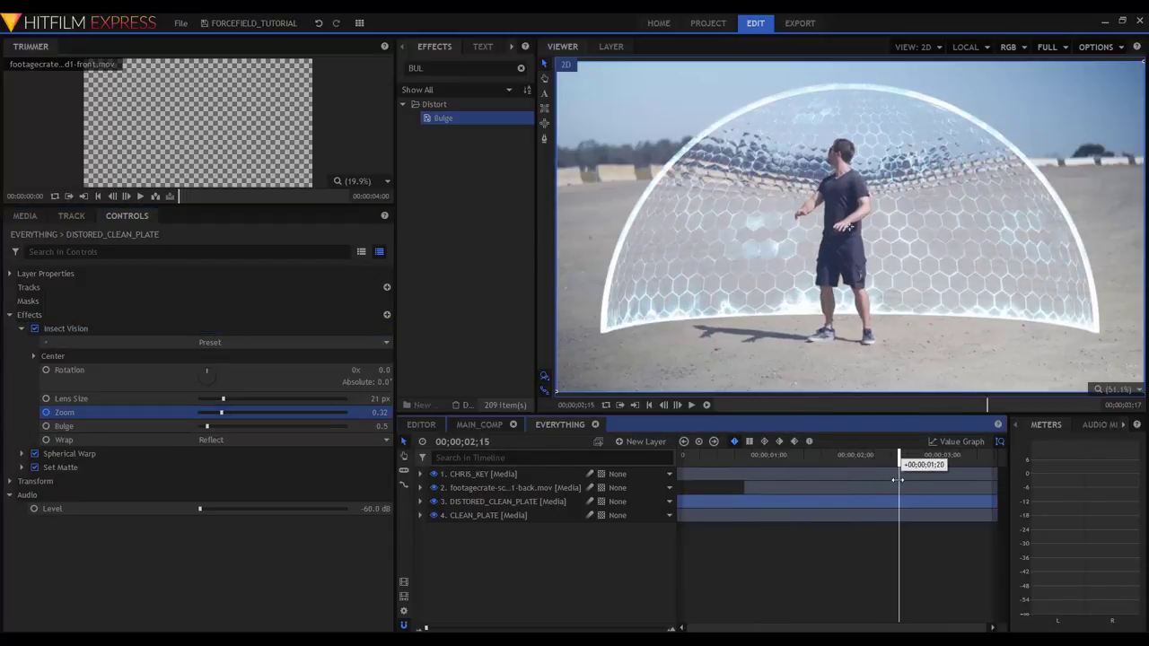
{"action": "left_click", "coordinate": [219, 412]}
{"action": "mouse_move", "coordinate": [219, 412]}
{"action": "left_mouse_down"}
{"action": "mouse_move", "coordinate": [207, 413]}
{"action": "mouse_move", "coordinate": [239, 415]}
{"action": "left_mouse_up"}
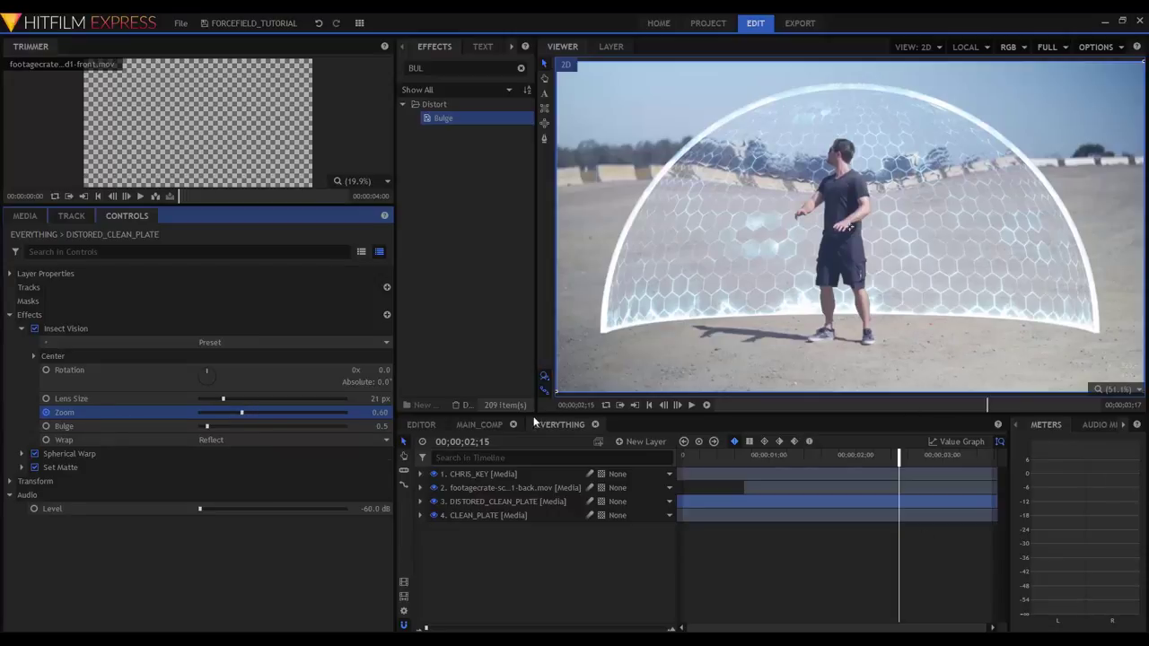
Step: Return to MAIN_COMP and play it from the start to review the animated distortion on both layers
{"action": "left_click", "coordinate": [494, 426]}
{"action": "left_click_drag", "start_coordinate": [742, 454], "coordinate": [689, 454]}
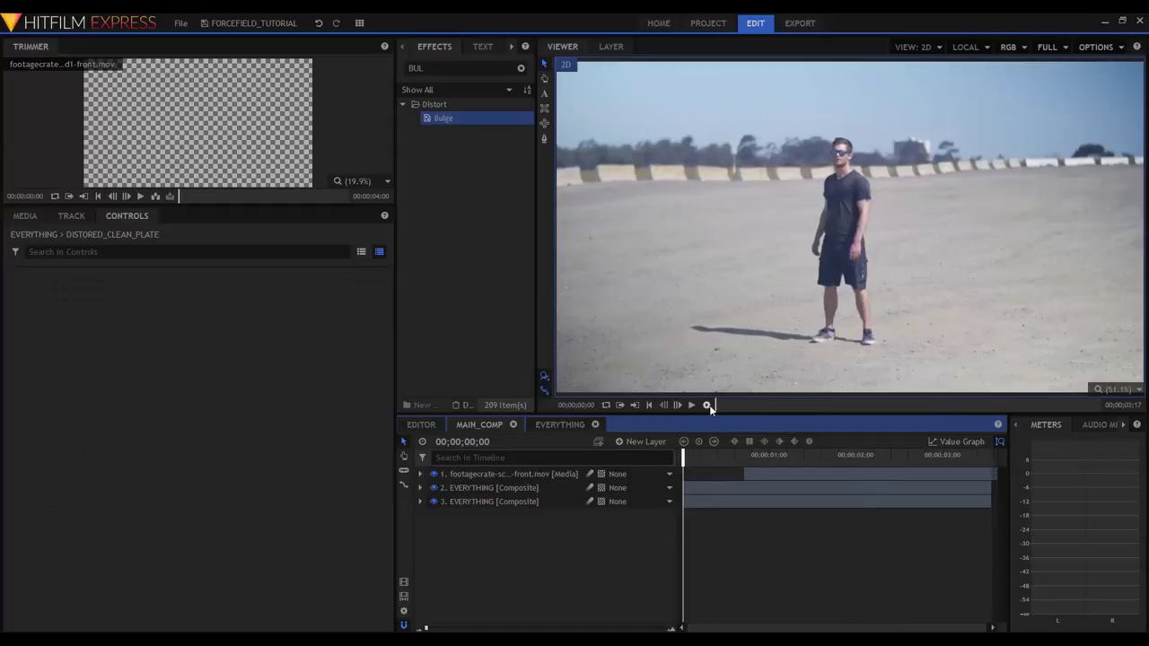
{"action": "key", "text": "space"}
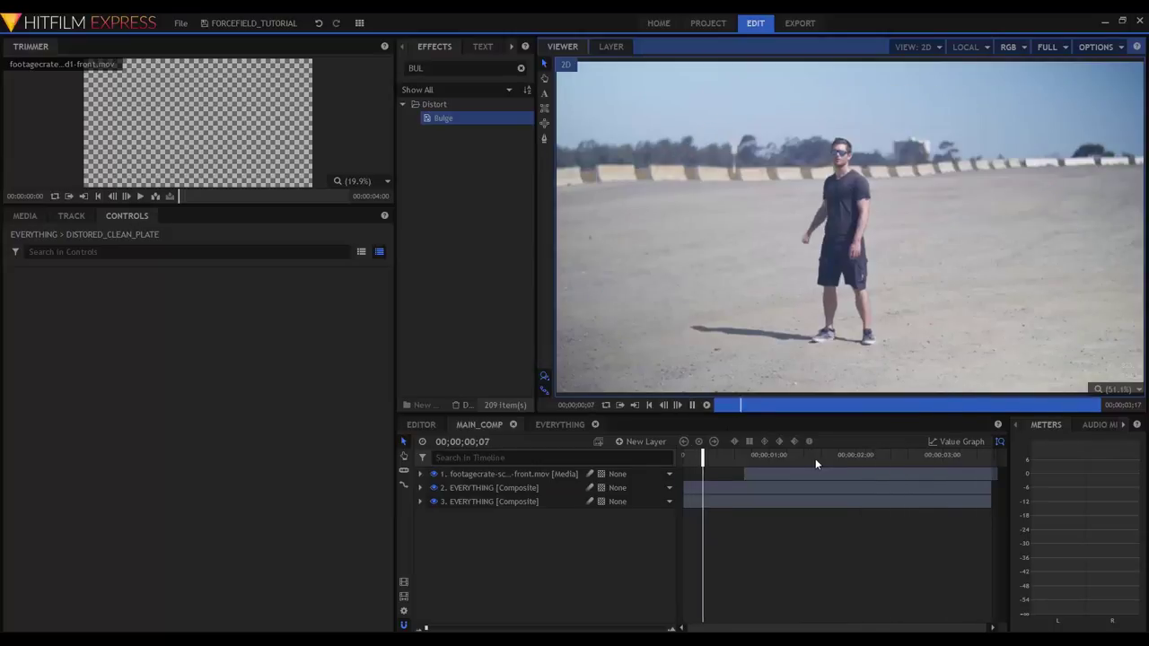
{"action": "left_click_drag", "start_coordinate": [759, 457], "coordinate": [681, 446]}
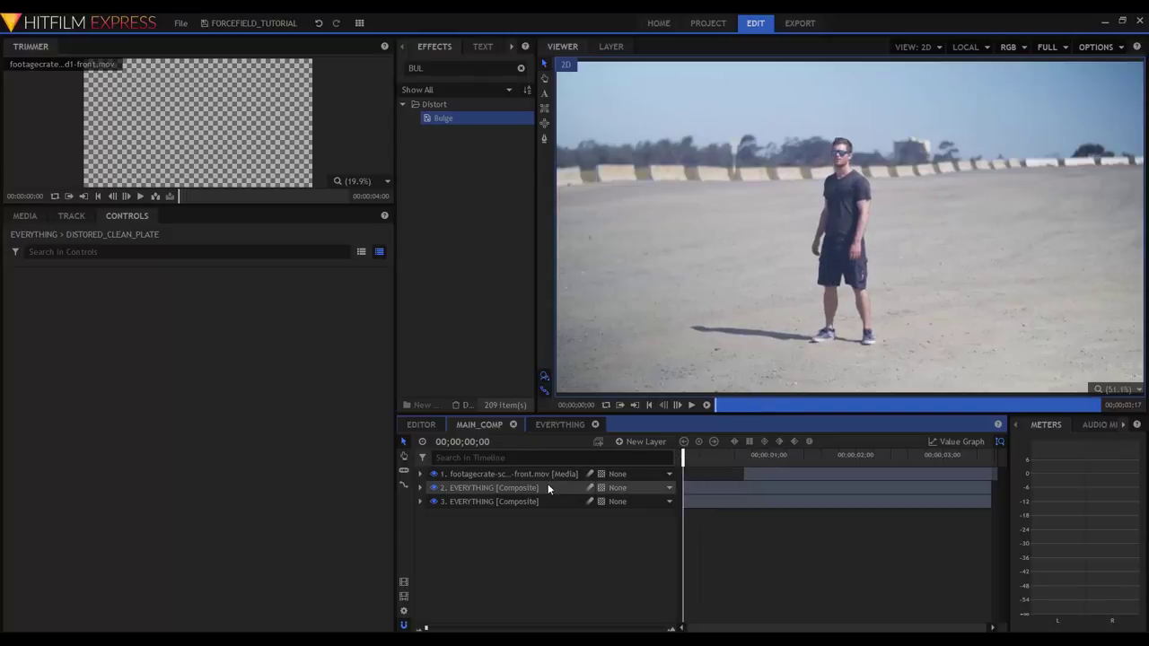
Step: Add the Light Flares effect to the bottom EVERYTHING composite layer in MAIN_COMP
{"action": "left_click", "coordinate": [544, 487]}
{"action": "left_click", "coordinate": [593, 501]}
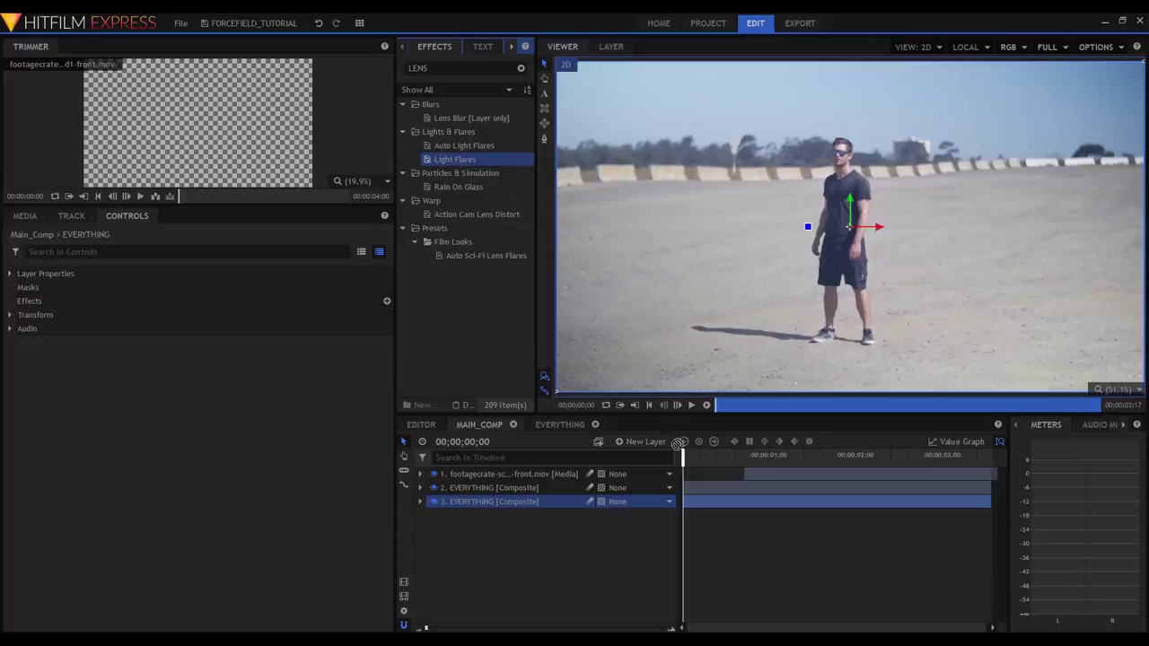
{"action": "left_click_drag", "start_coordinate": [677, 444], "coordinate": [490, 502]}
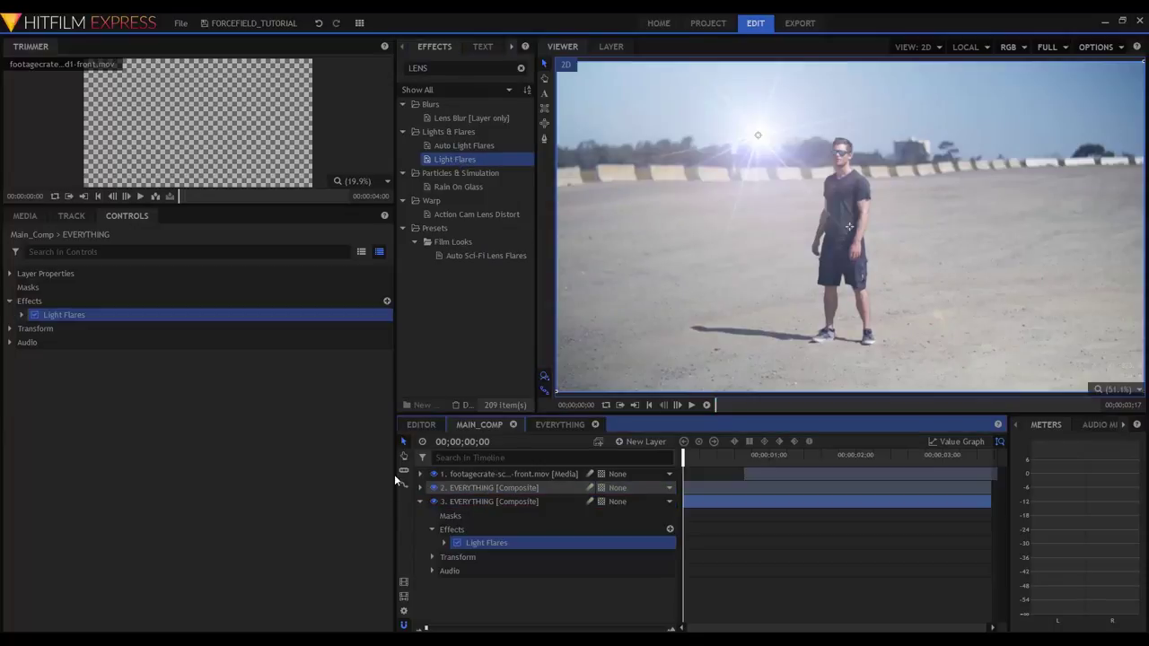
Step: Set the Light Flares Intensity to 0.55, Scale to 300 px, Hotspot Brightness to 1.8 and Hotspot Scale to 1.1
{"action": "left_click", "coordinate": [22, 314]}
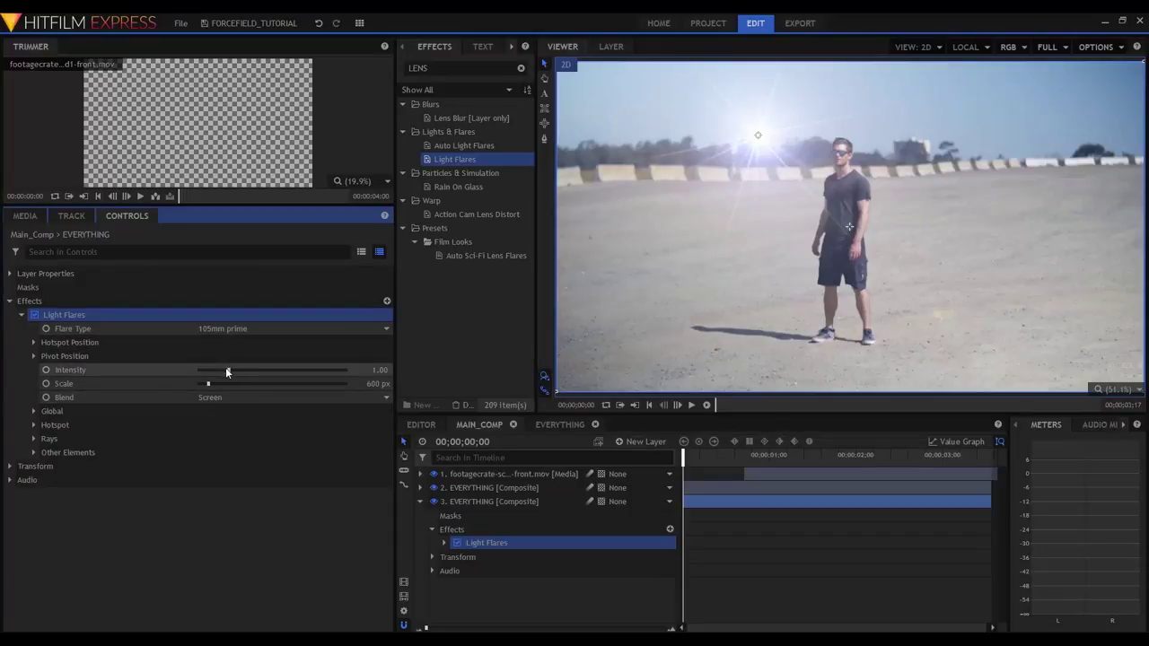
{"action": "left_click_drag", "start_coordinate": [225, 369], "coordinate": [203, 385]}
{"action": "left_click", "coordinate": [33, 424]}
Step: Set the flare's rays to Quantity Scale 0.4, Length Scale 0.5 and Width Scale 3.6, with the hotspot color at 216, 255, 246
{"action": "left_click", "coordinate": [33, 479]}
{"action": "left_click_drag", "start_coordinate": [208, 508], "coordinate": [204, 508]}
{"action": "left_click_drag", "start_coordinate": [214, 549], "coordinate": [205, 549]}
{"action": "left_click_drag", "start_coordinate": [214, 564], "coordinate": [251, 564]}
{"action": "left_click", "coordinate": [386, 453]}
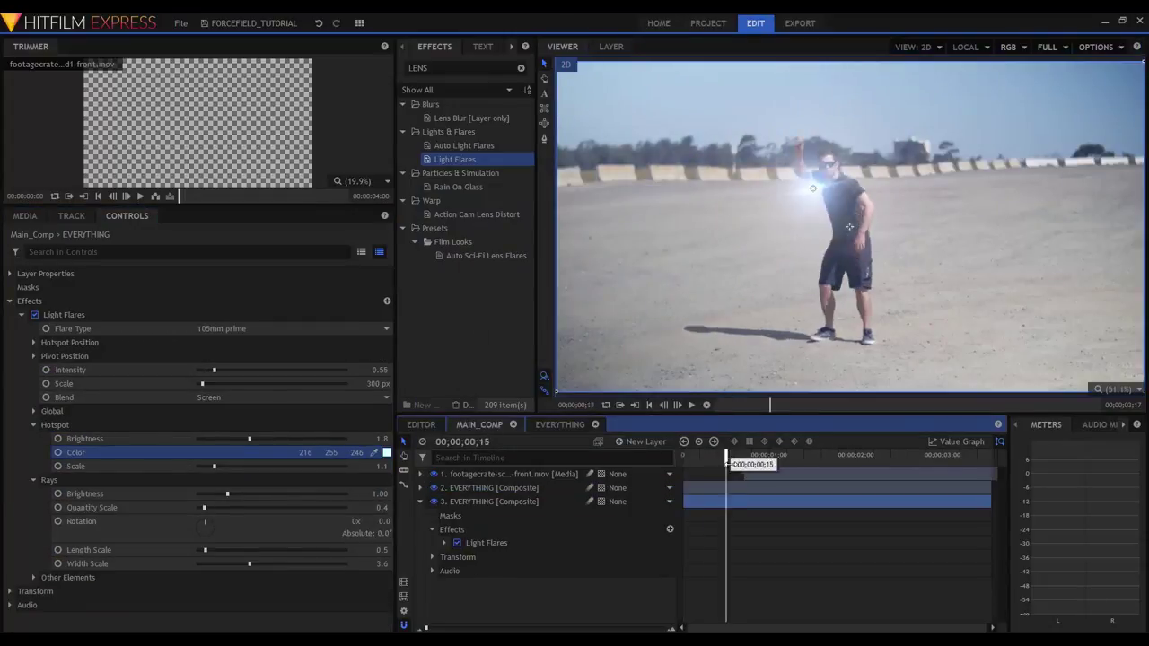
Step: At 00;00;00;19, place the flare's hotspot beside the man's raised hand, about -200.4, 110.4, and keyframe its Center
{"action": "left_click_drag", "start_coordinate": [736, 455], "coordinate": [738, 455]}
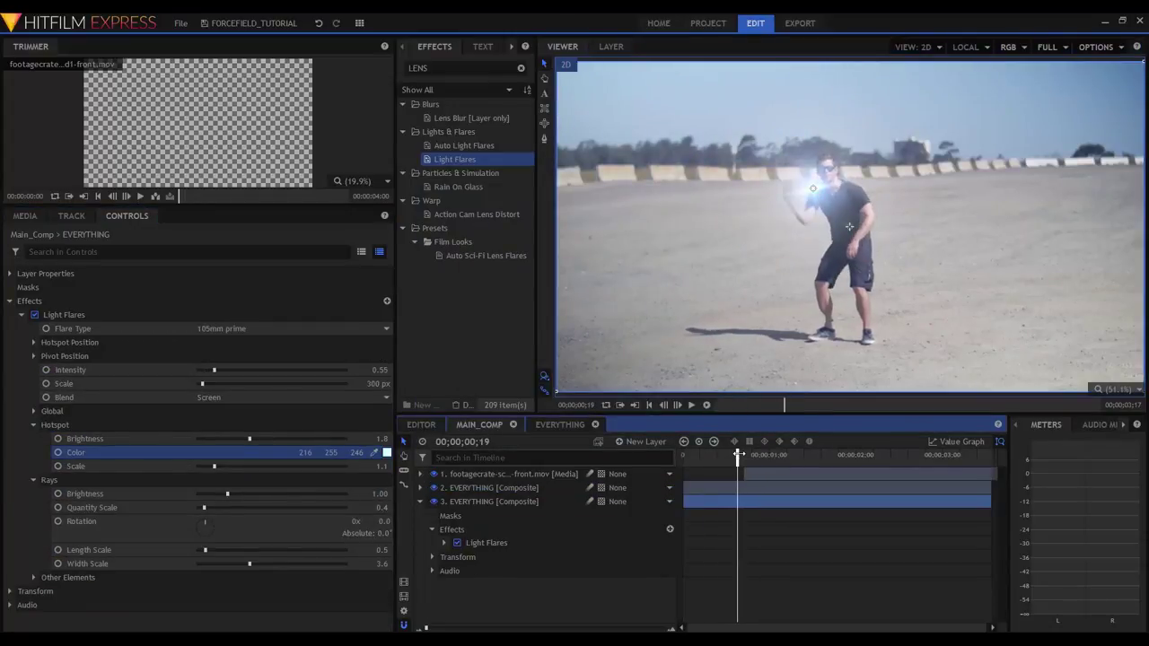
{"action": "left_click_drag", "start_coordinate": [809, 196], "coordinate": [789, 199]}
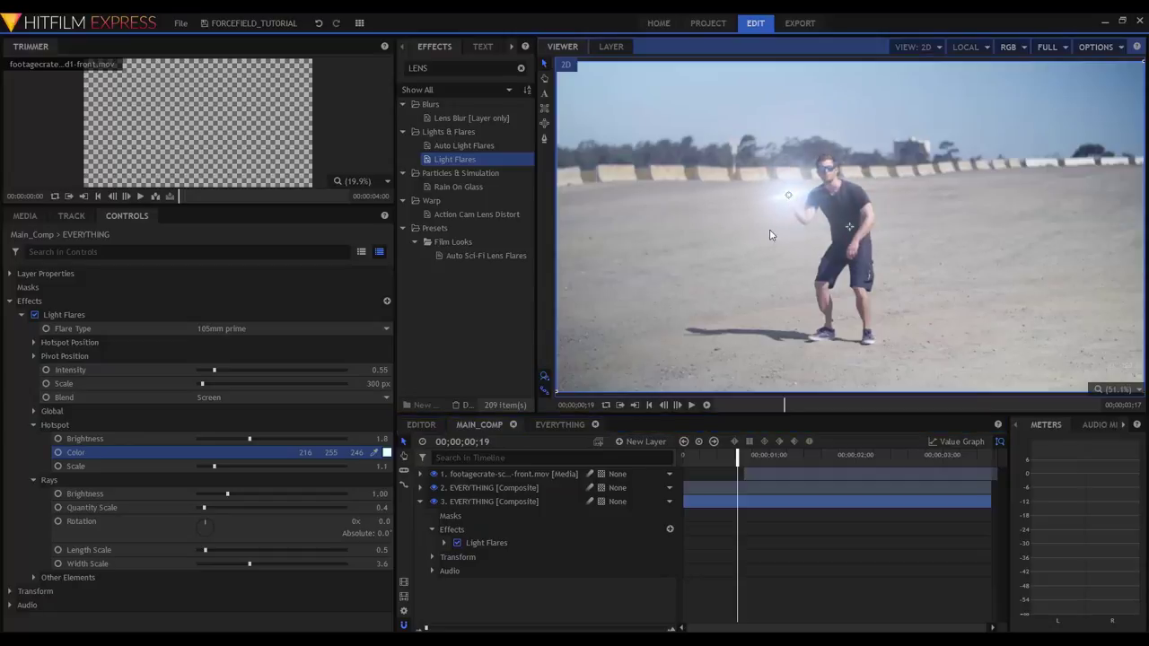
{"action": "left_click", "coordinate": [59, 342]}
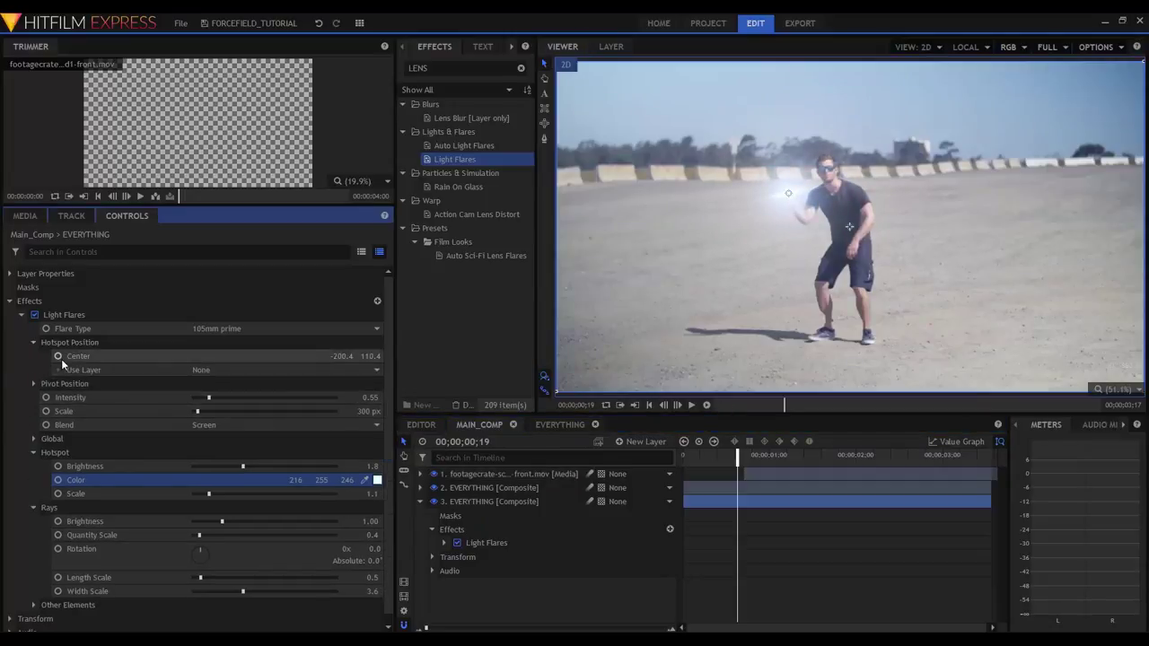
{"action": "left_click", "coordinate": [58, 357]}
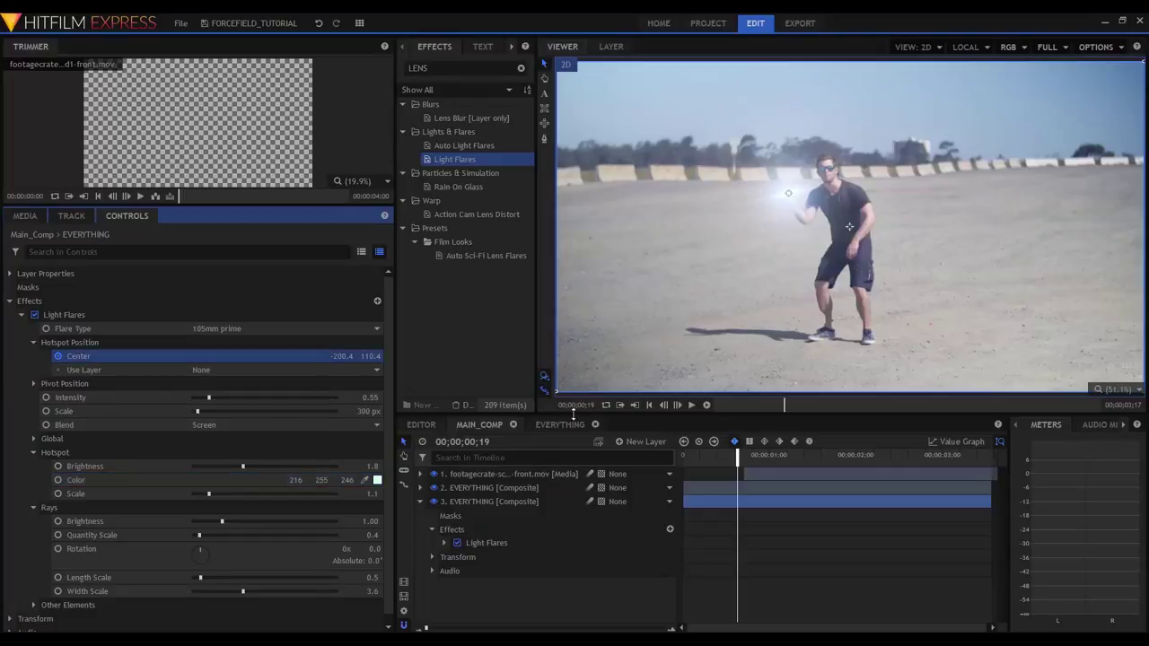
Step: Keyframe the flare's hotspot Center down to the ground at about -200.4, -419.5 at 00;00;00;22
{"action": "left_click", "coordinate": [738, 455]}
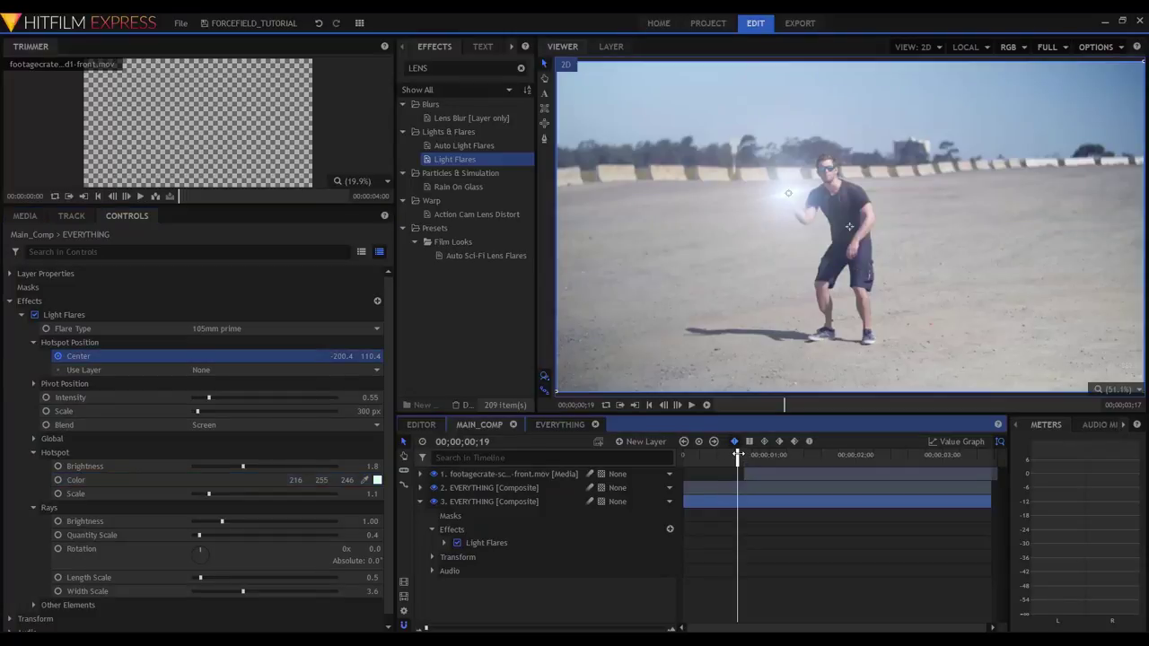
{"action": "left_click_drag", "start_coordinate": [738, 454], "coordinate": [748, 452]}
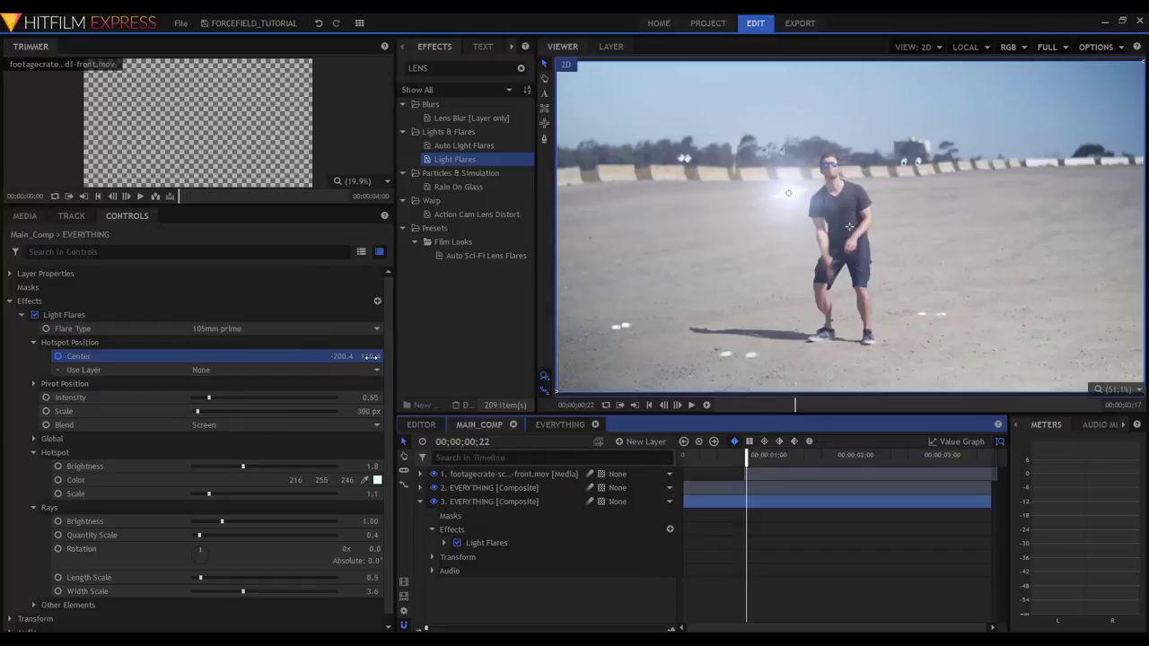
{"action": "left_click_drag", "start_coordinate": [371, 356], "coordinate": [341, 357]}
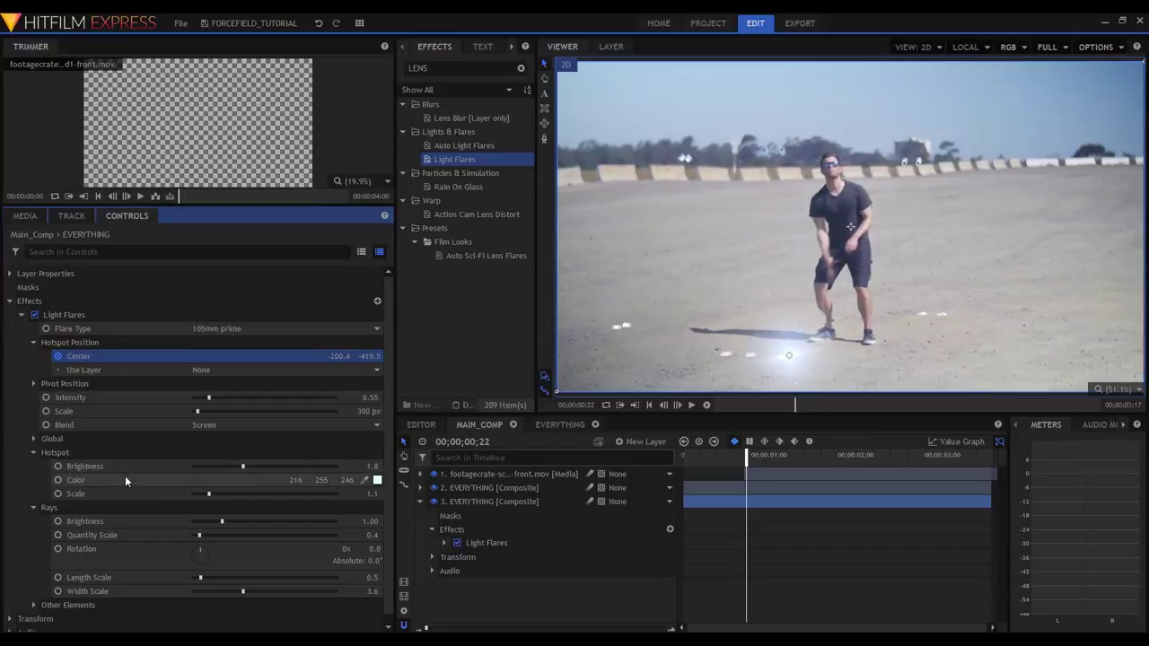
Step: Keyframe the flare's Hotspot Brightness at 1.8 at 00;00;00;22 and fade it to 0.00 by 00;00;00;24
{"action": "left_click", "coordinate": [61, 468]}
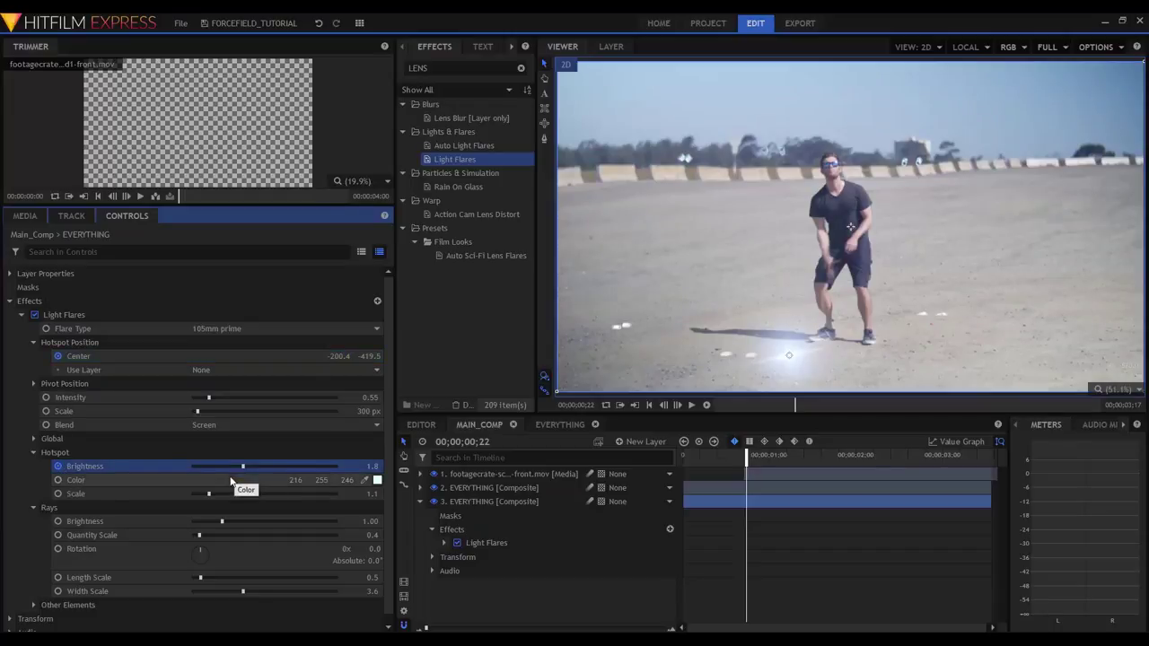
{"action": "left_click_drag", "start_coordinate": [242, 467], "coordinate": [121, 479]}
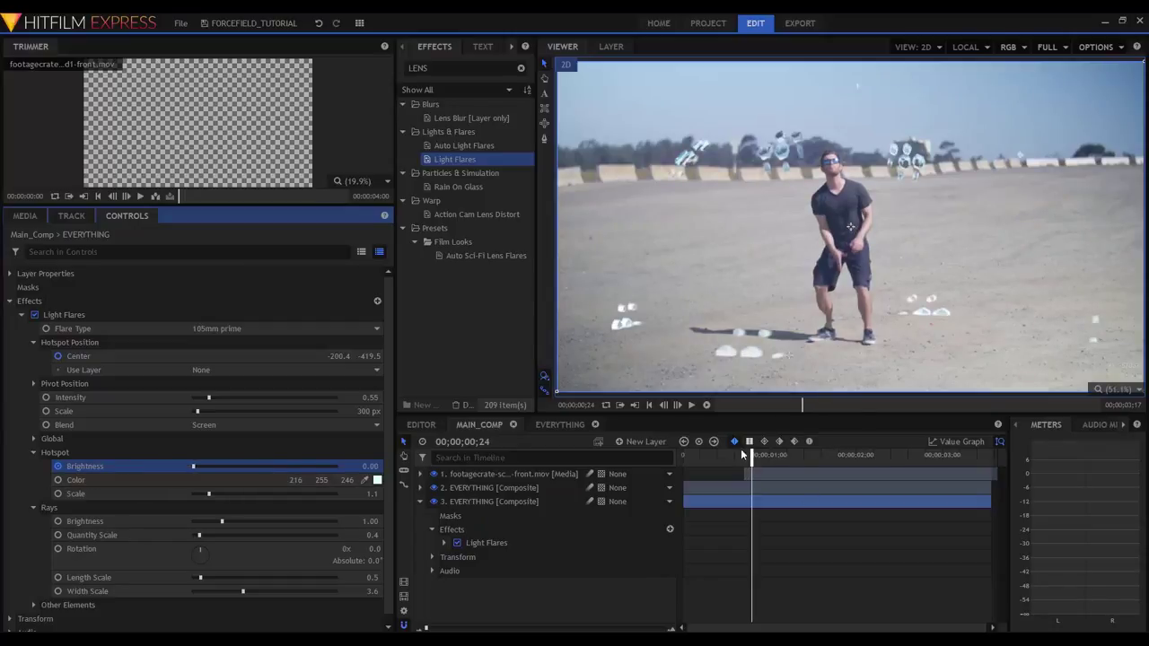
Step: Keyframe the flare's Hotspot Brightness at 1.8 at 00;00;00;19 and at 0.00 one frame earlier, at 00;00;00;18
{"action": "mouse_move", "coordinate": [731, 454]}
{"action": "left_mouse_down"}
{"action": "mouse_move", "coordinate": [719, 458]}
{"action": "mouse_move", "coordinate": [734, 463]}
{"action": "left_mouse_up"}
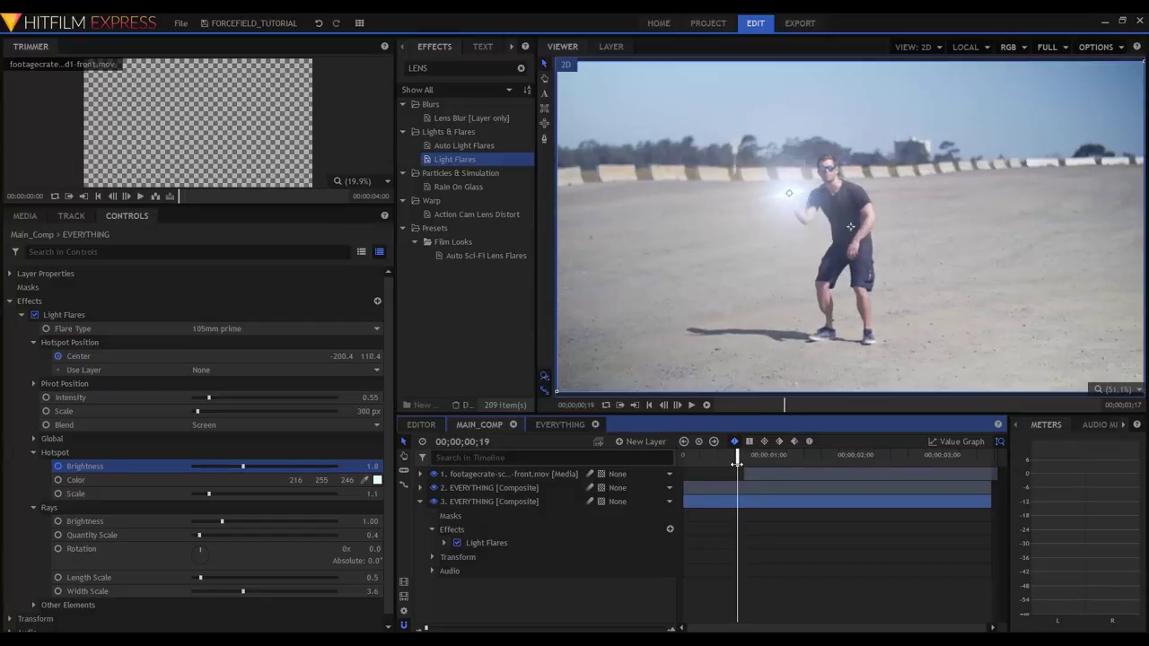
{"action": "left_click", "coordinate": [61, 476]}
{"action": "key", "text": "Left"}
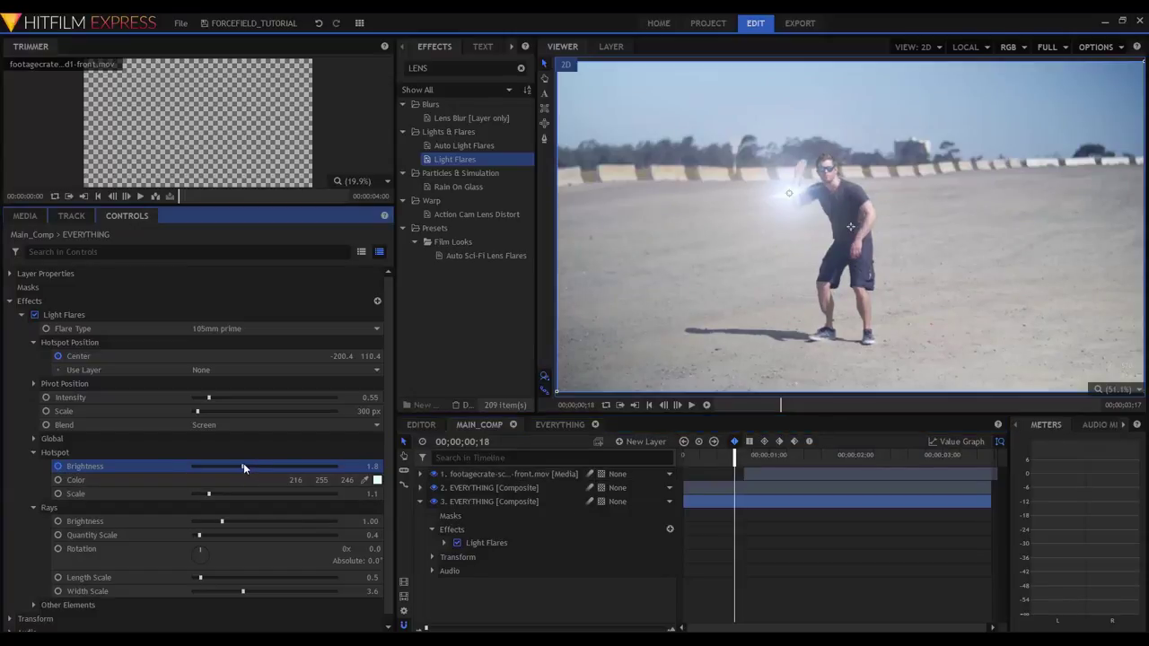
{"action": "left_click_drag", "start_coordinate": [228, 466], "coordinate": [191, 467]}
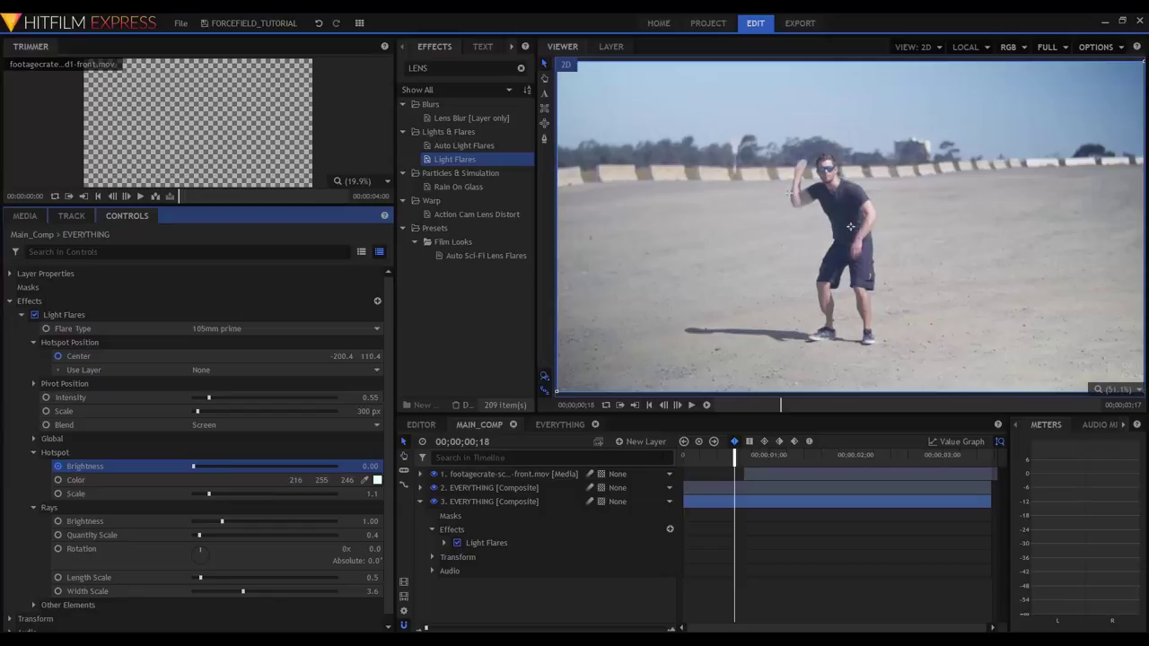
Step: Play MAIN_COMP from the start to check the timing of the animated light flare against the hand movement
{"action": "left_click", "coordinate": [673, 423]}
{"action": "key", "text": "Home"}
{"action": "left_click", "coordinate": [692, 405]}
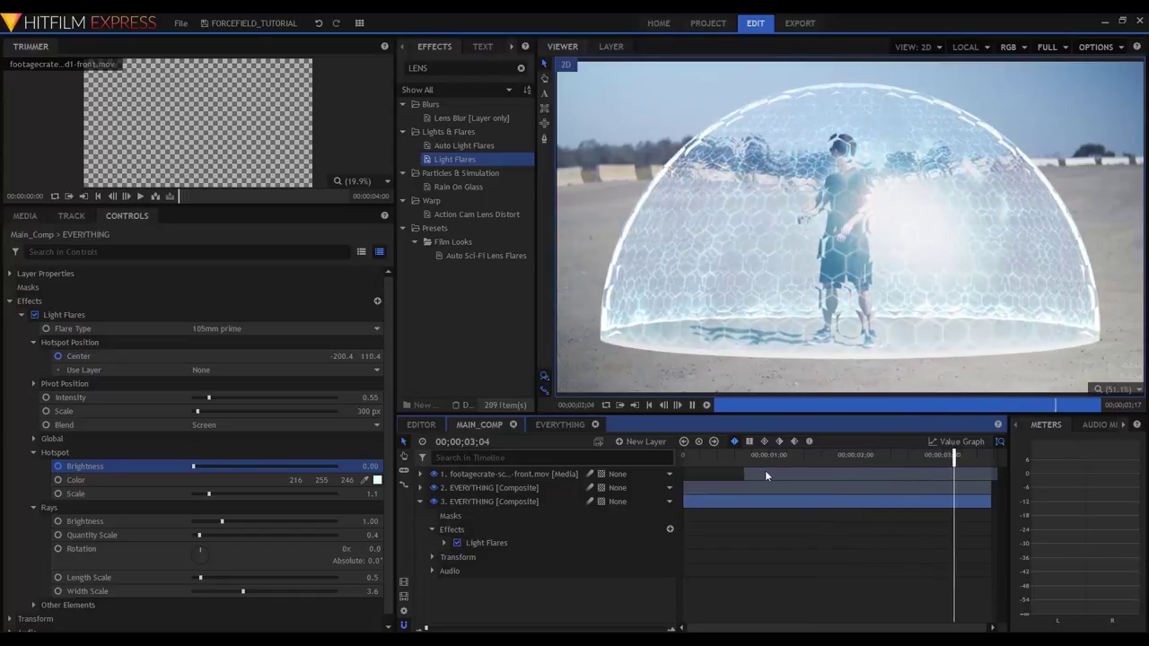
{"action": "key", "text": "Home"}
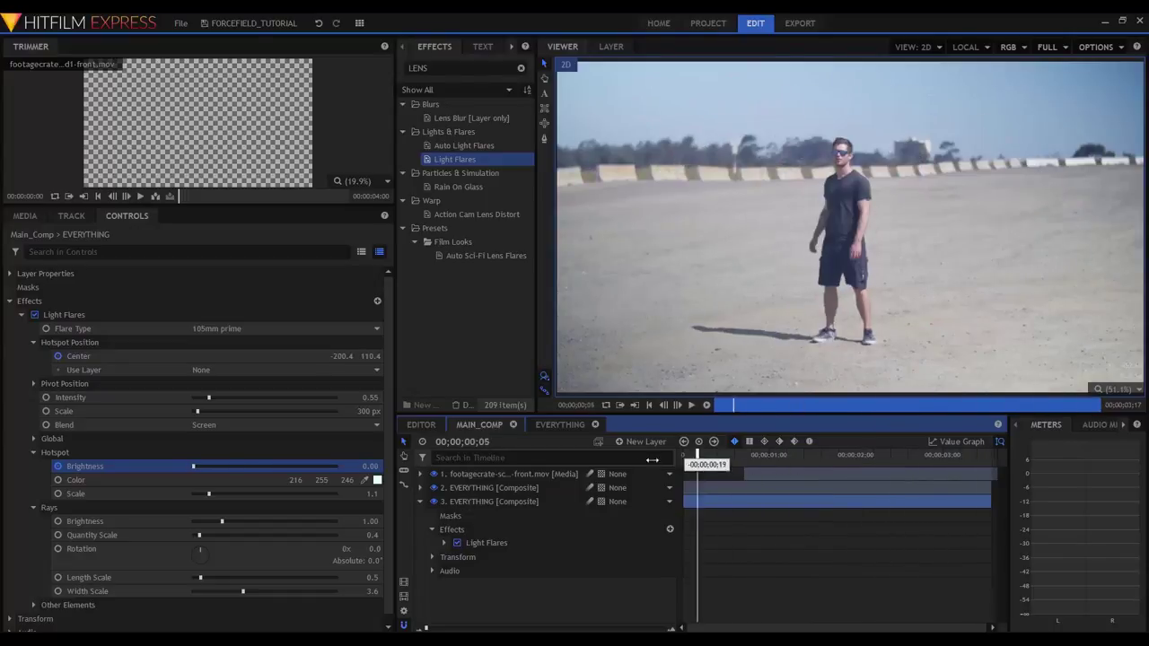
{"action": "key", "text": "space"}
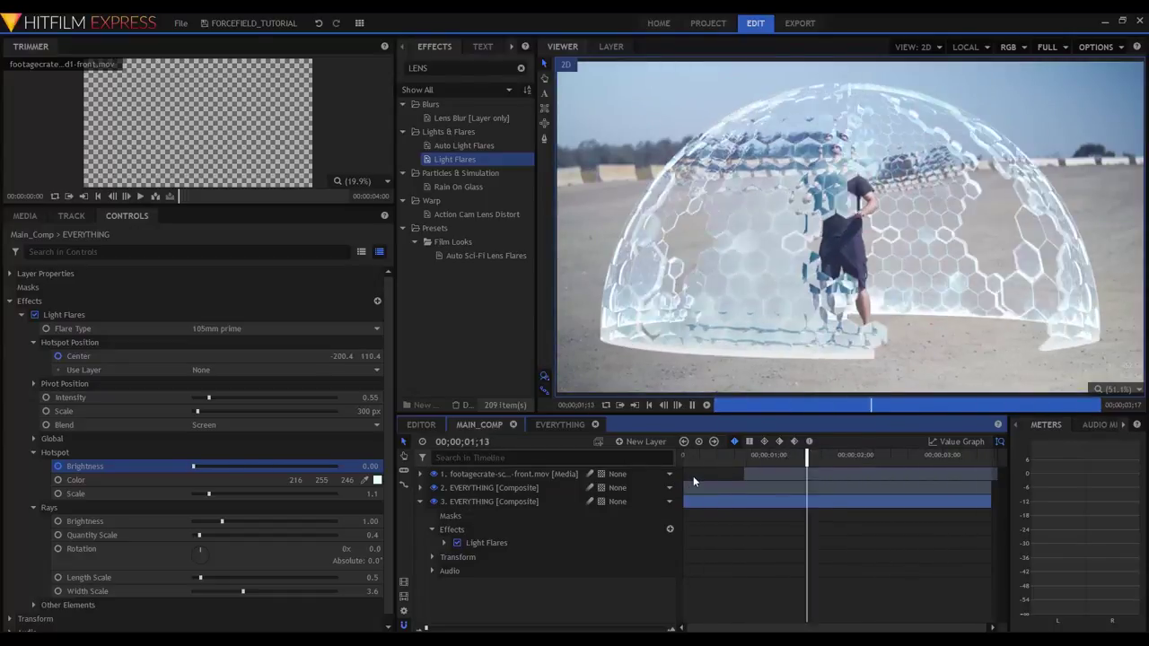
{"action": "key", "text": "space"}
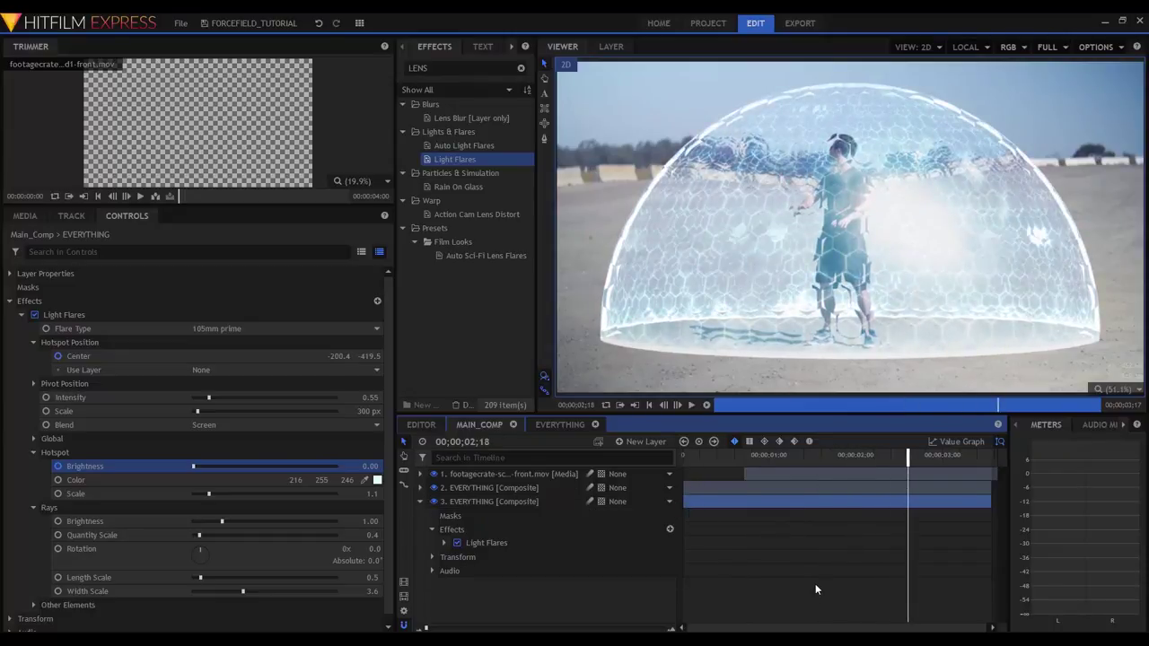
Step: Replay MAIN_COMP several times from the beginning to review the complete forcefield shot, including its distortion and flare
{"action": "left_click_drag", "start_coordinate": [903, 460], "coordinate": [671, 496]}
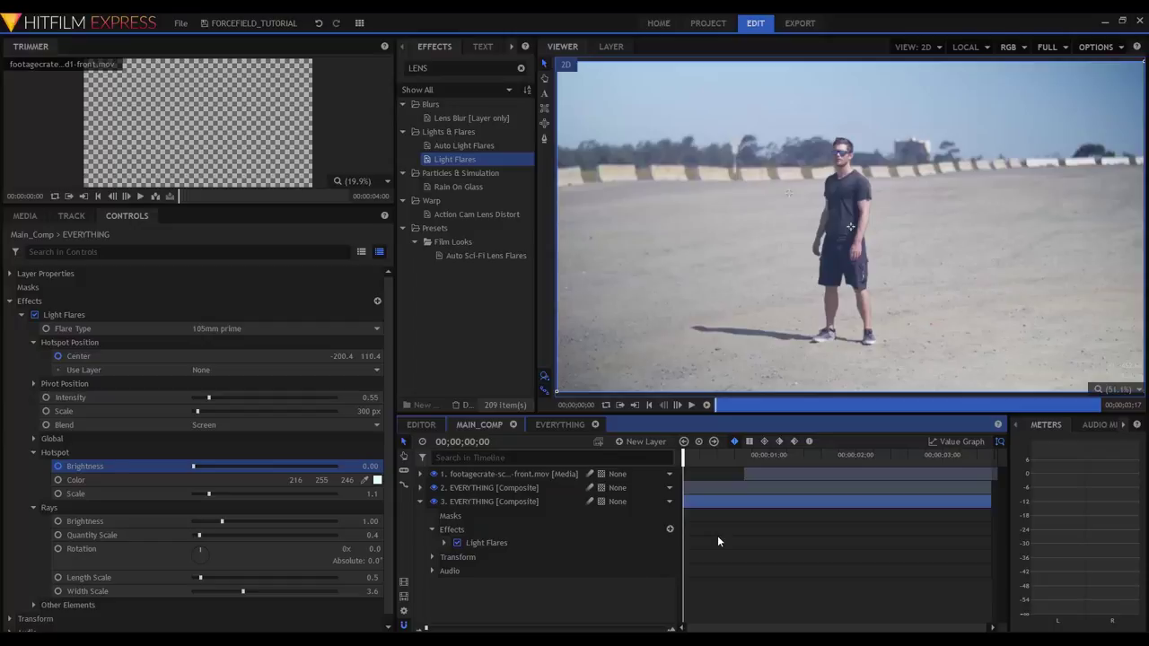
{"action": "key", "text": "space"}
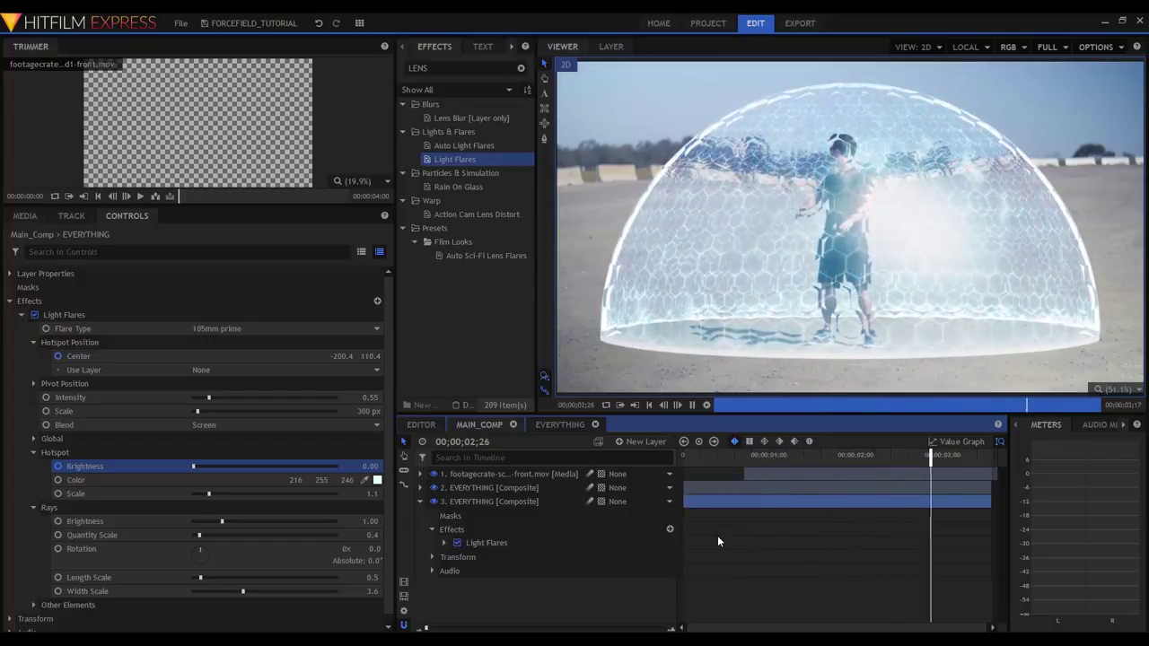
{"action": "key", "text": "space"}
{"action": "key", "text": "Home"}
{"action": "key", "text": "space"}
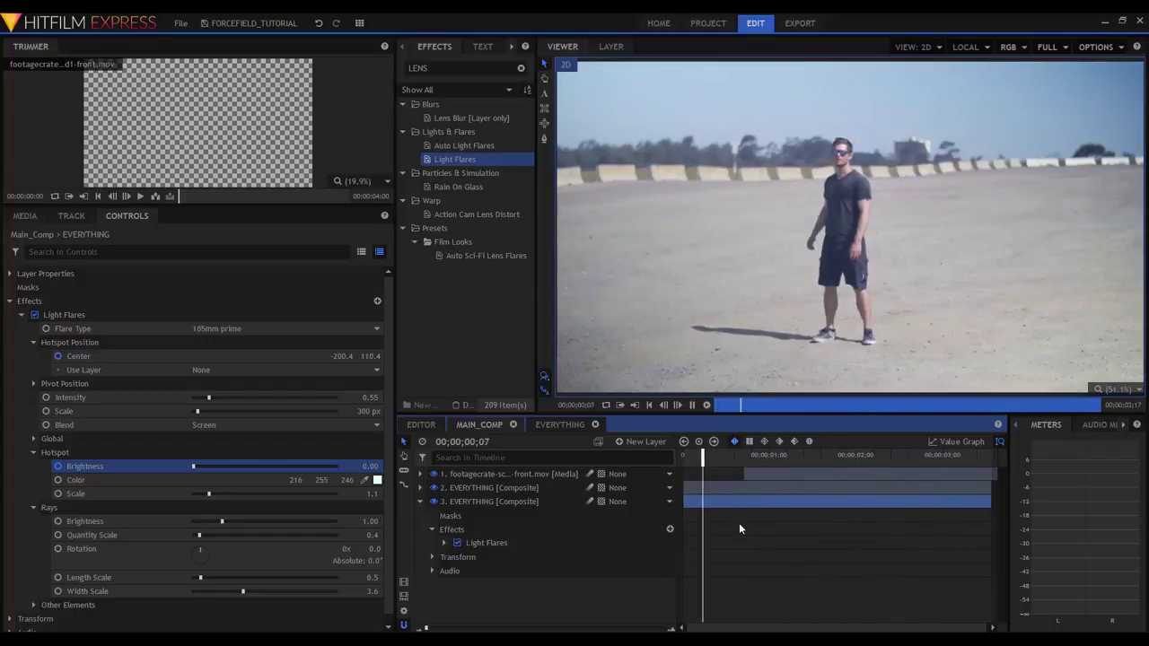
{"action": "key", "text": "space"}
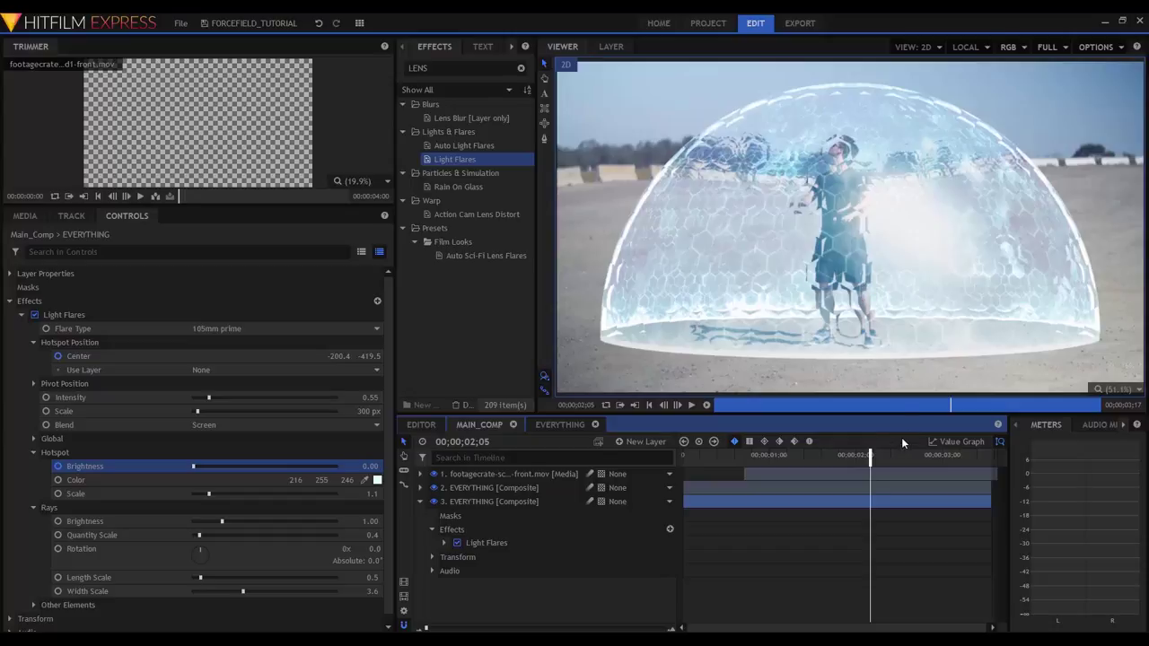
{"action": "key", "text": "space"}
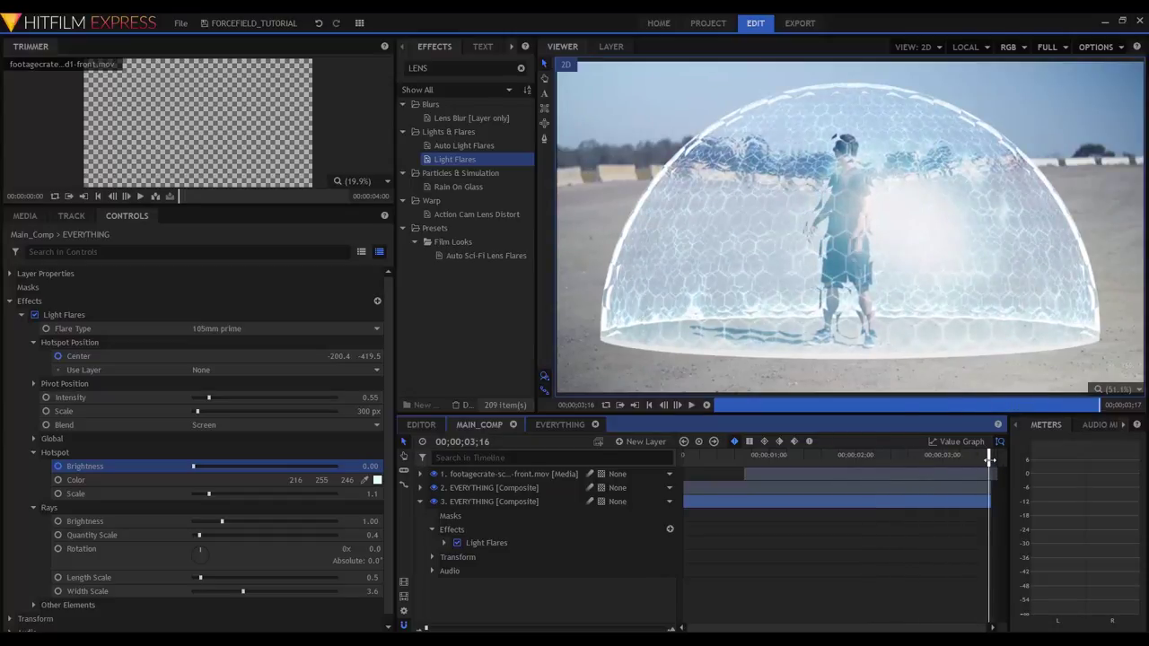
{"action": "key", "text": "space"}
{"action": "key", "text": "Home"}
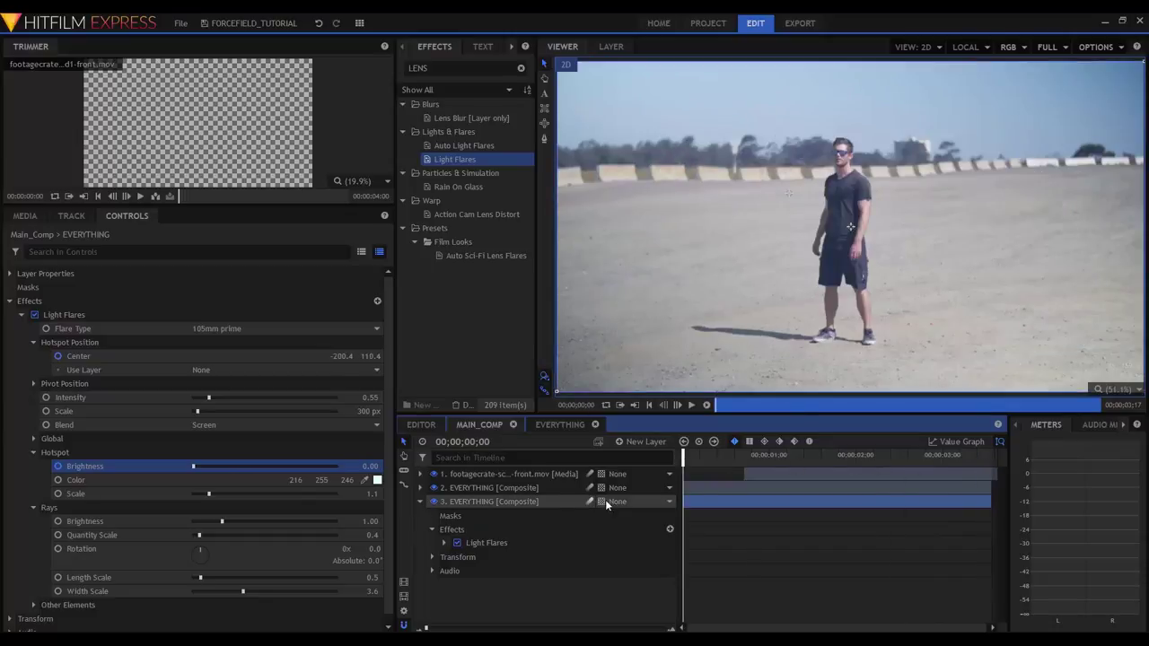